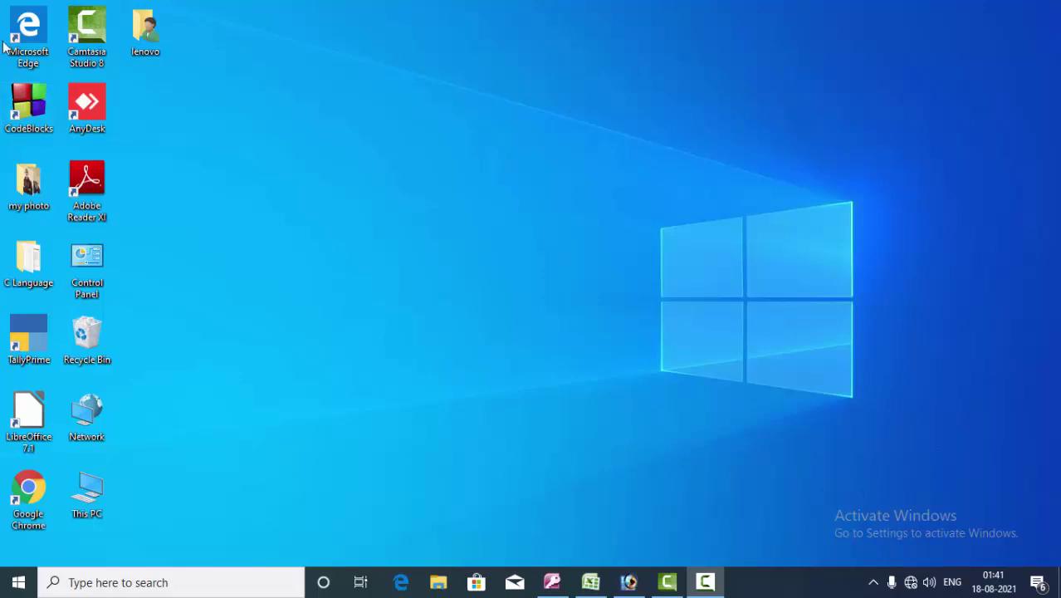
# - Refresh the Windows desktop repeatedly from its right-click menu
pyautogui.rightClick(292, 63)
pyautogui.click(324, 109)
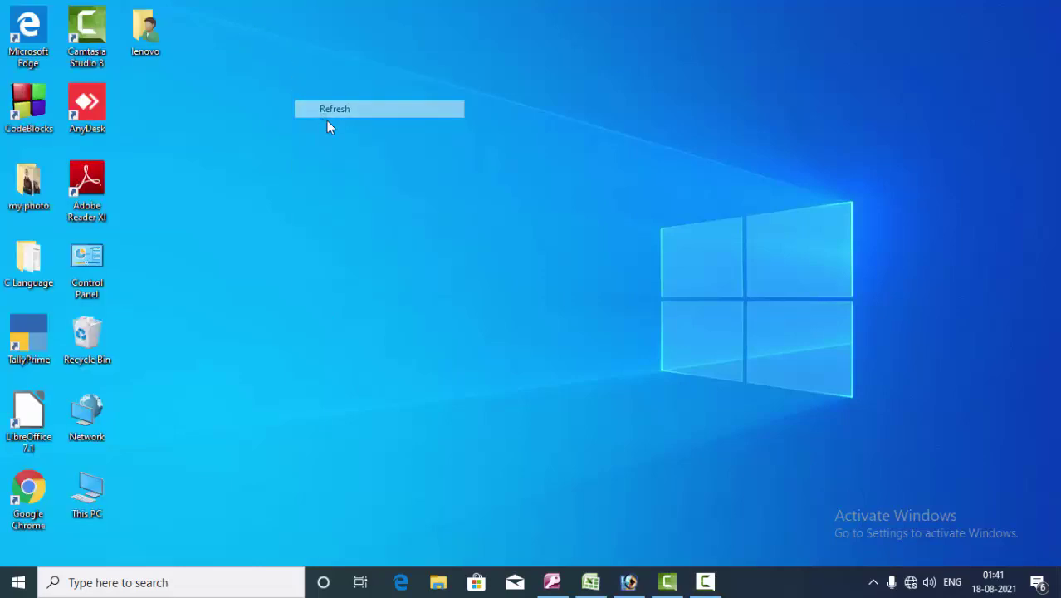
pyautogui.rightClick(322, 115)
pyautogui.click(346, 160)
pyautogui.rightClick(345, 156)
pyautogui.click(363, 198)
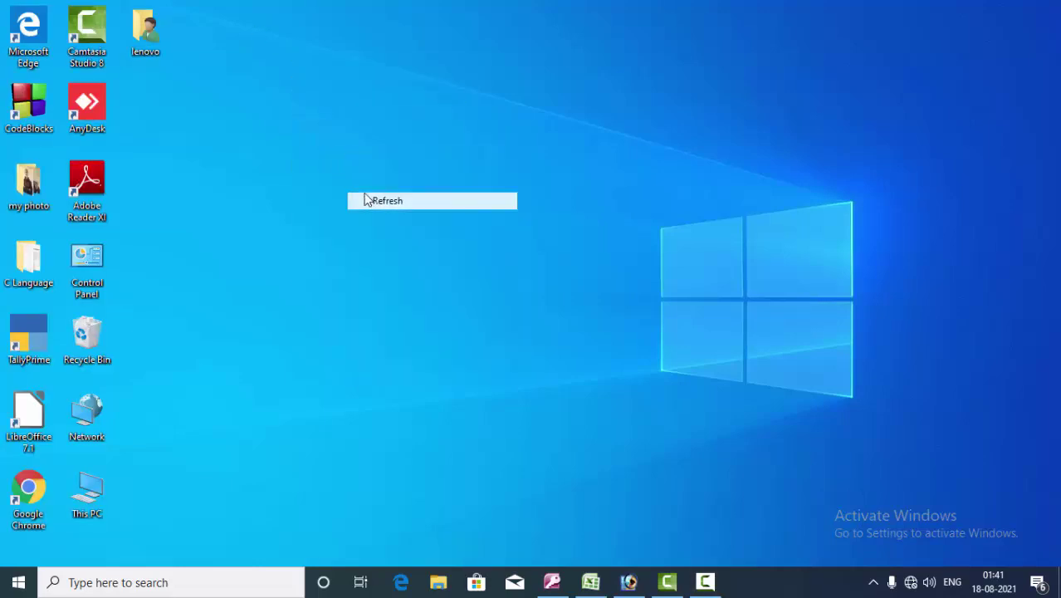
pyautogui.rightClick(329, 116)
pyautogui.click(357, 159)
pyautogui.rightClick(335, 94)
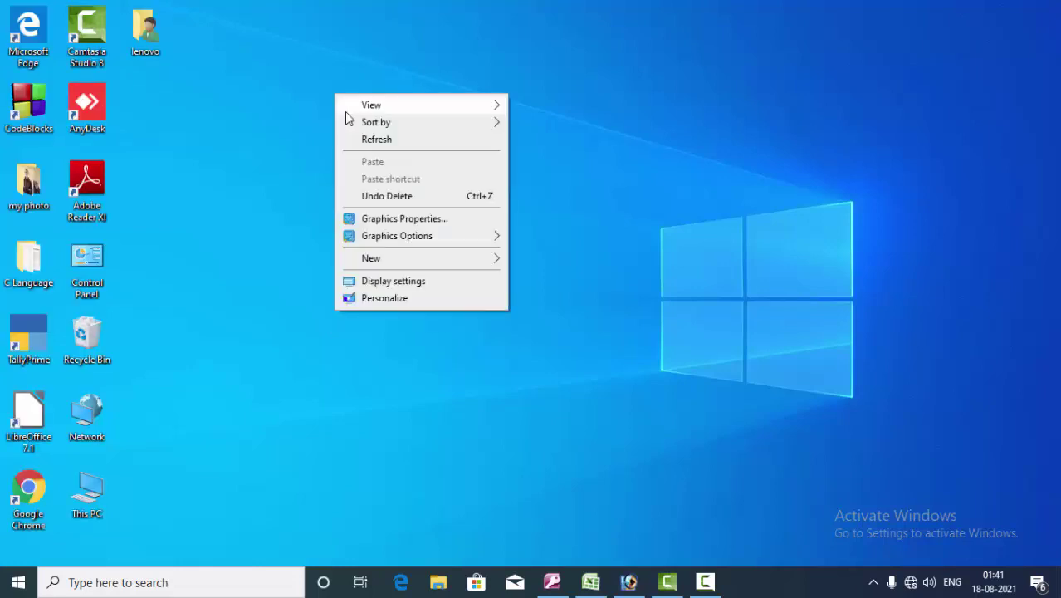
pyautogui.click(356, 141)
pyautogui.rightClick(305, 72)
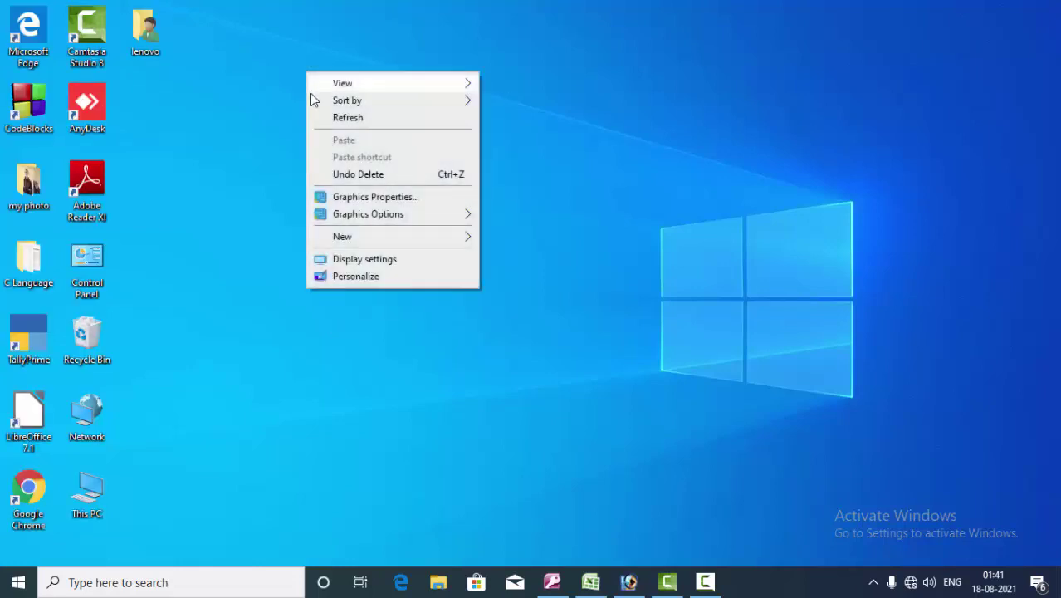
pyautogui.click(322, 117)
pyautogui.rightClick(319, 108)
pyautogui.click(349, 154)
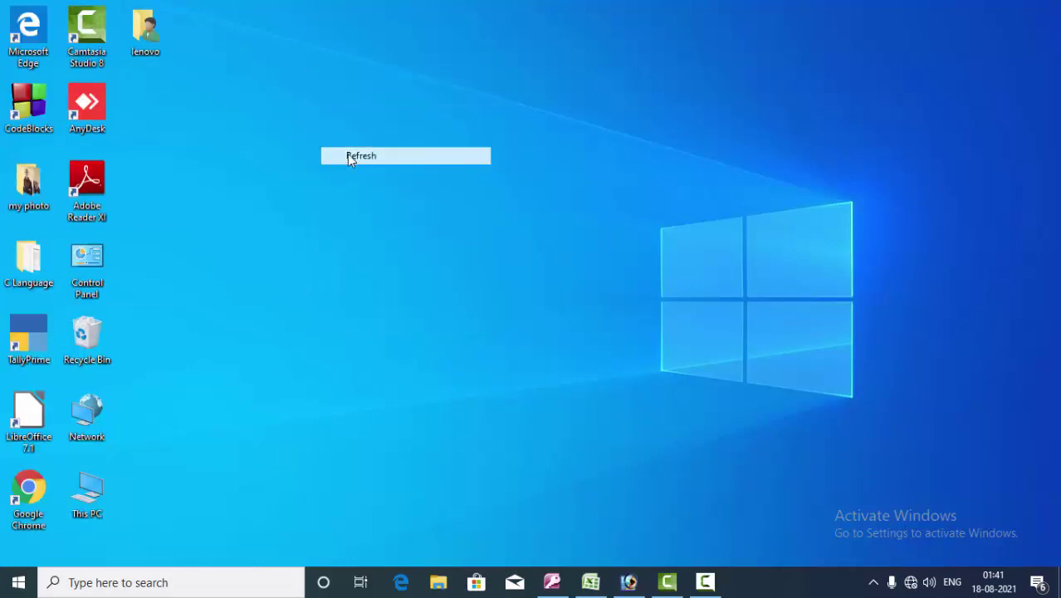
pyautogui.rightClick(311, 98)
pyautogui.click(351, 141)
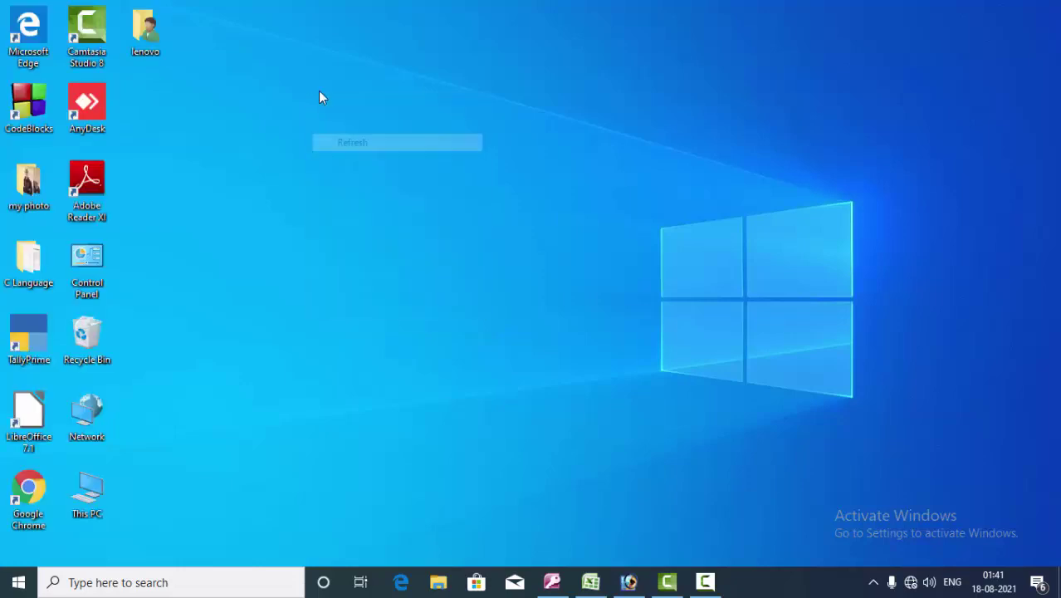
pyautogui.rightClick(318, 92)
pyautogui.click(344, 135)
pyautogui.rightClick(337, 118)
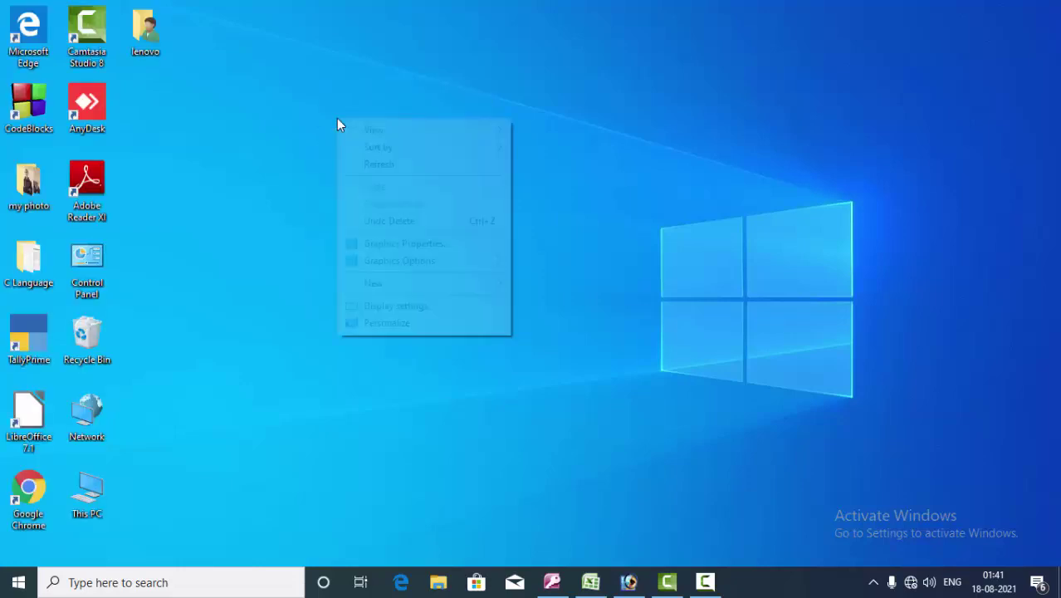
pyautogui.click(359, 165)
pyautogui.rightClick(292, 83)
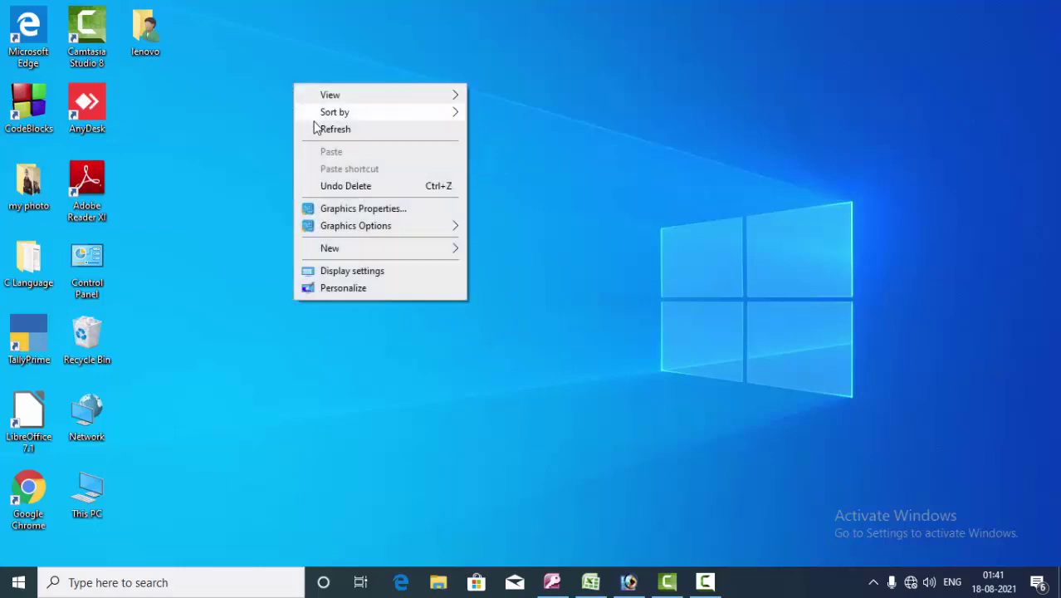
pyautogui.click(317, 130)
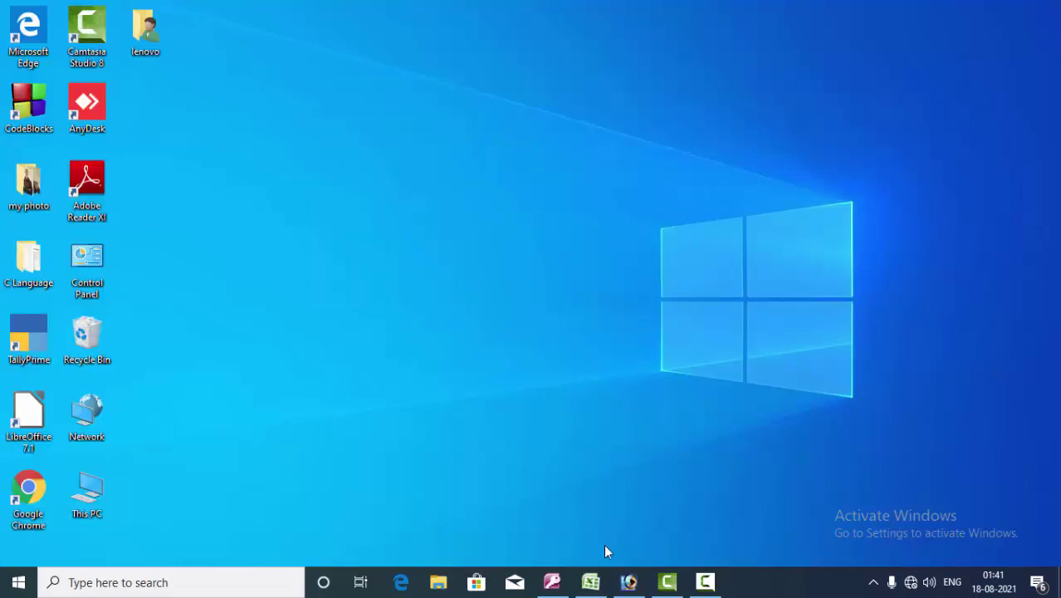
# - Refresh the desktop a few more times, then bring the open Database1 Access window forward
pyautogui.moveTo(600, 582)
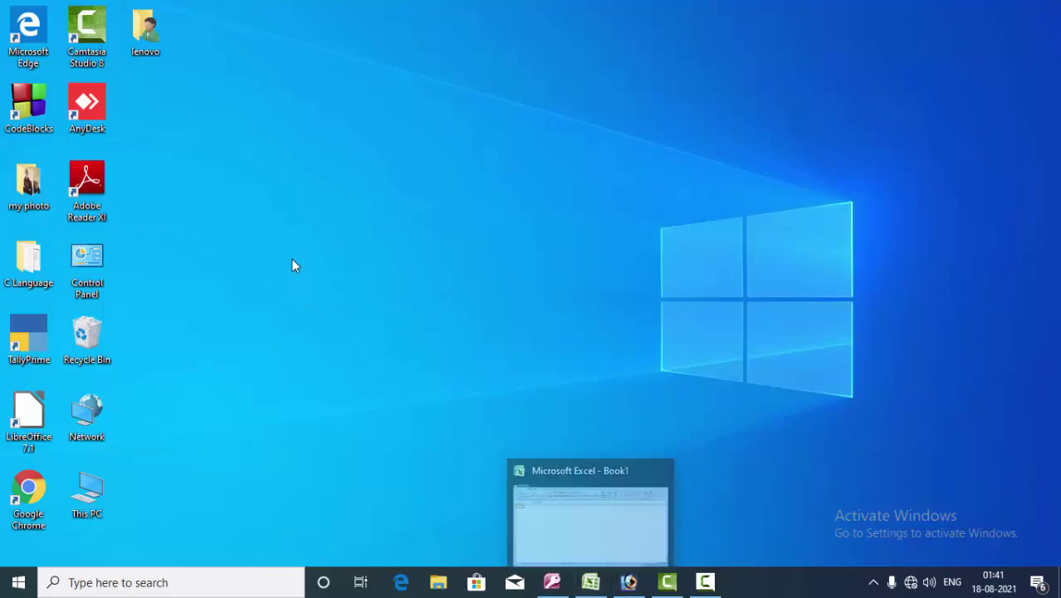
pyautogui.rightClick(328, 52)
pyautogui.click(385, 98)
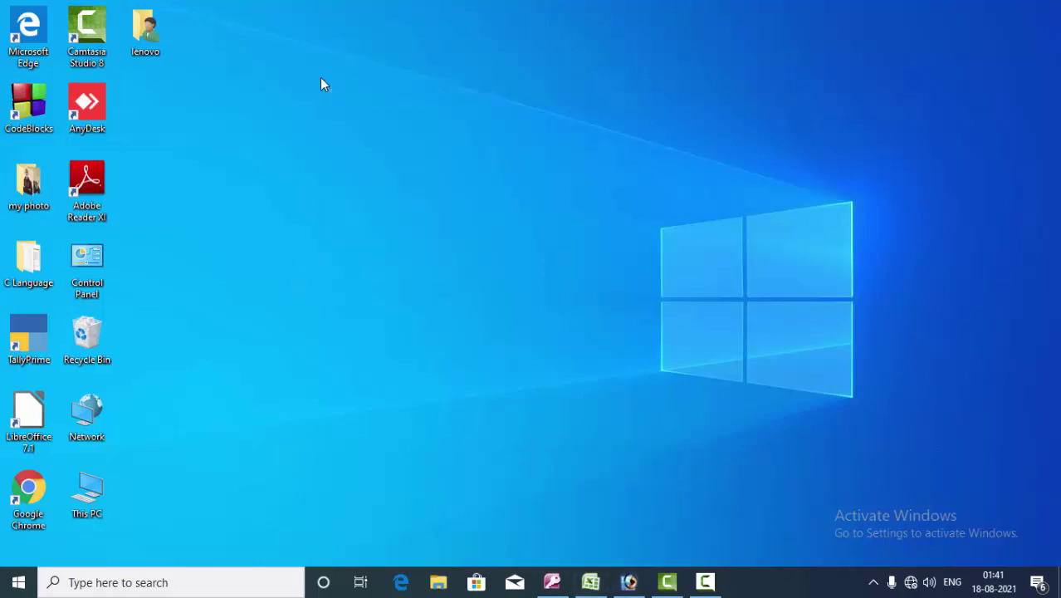
pyautogui.rightClick(321, 78)
pyautogui.click(347, 124)
pyautogui.rightClick(269, 67)
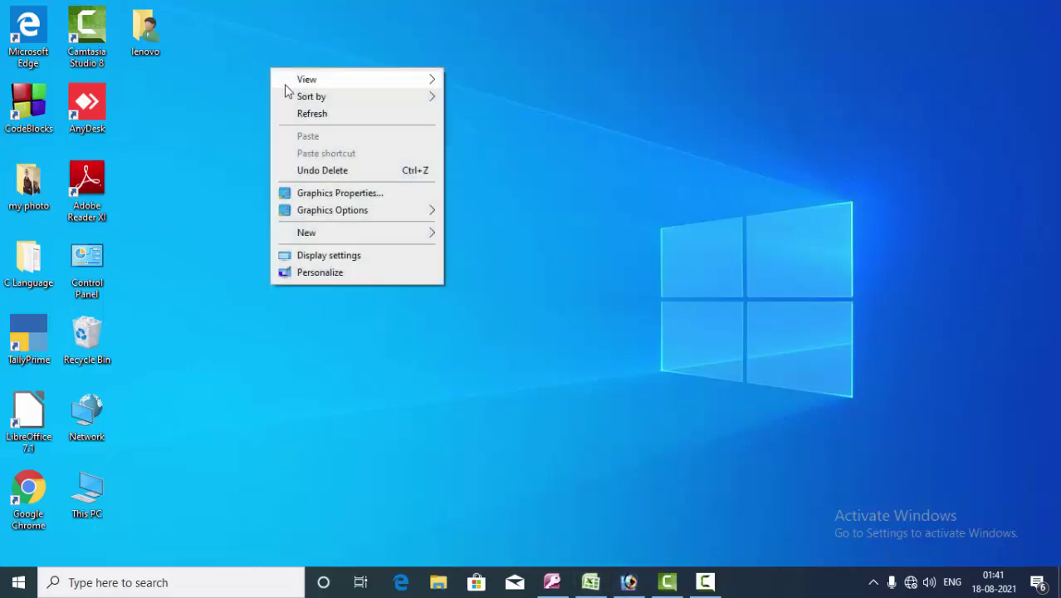
pyautogui.click(297, 113)
pyautogui.rightClick(255, 58)
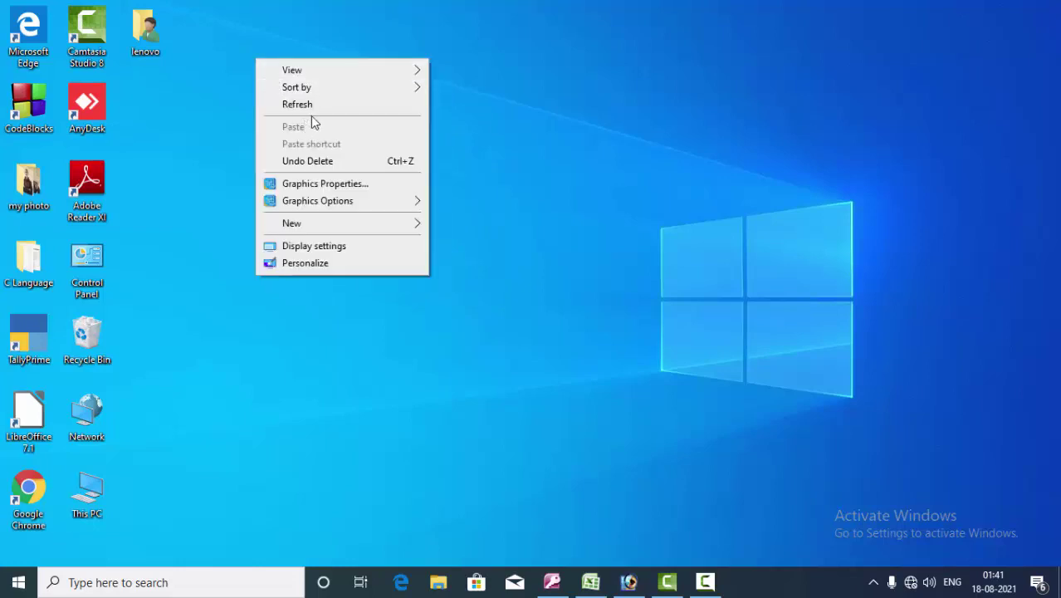
pyautogui.click(309, 108)
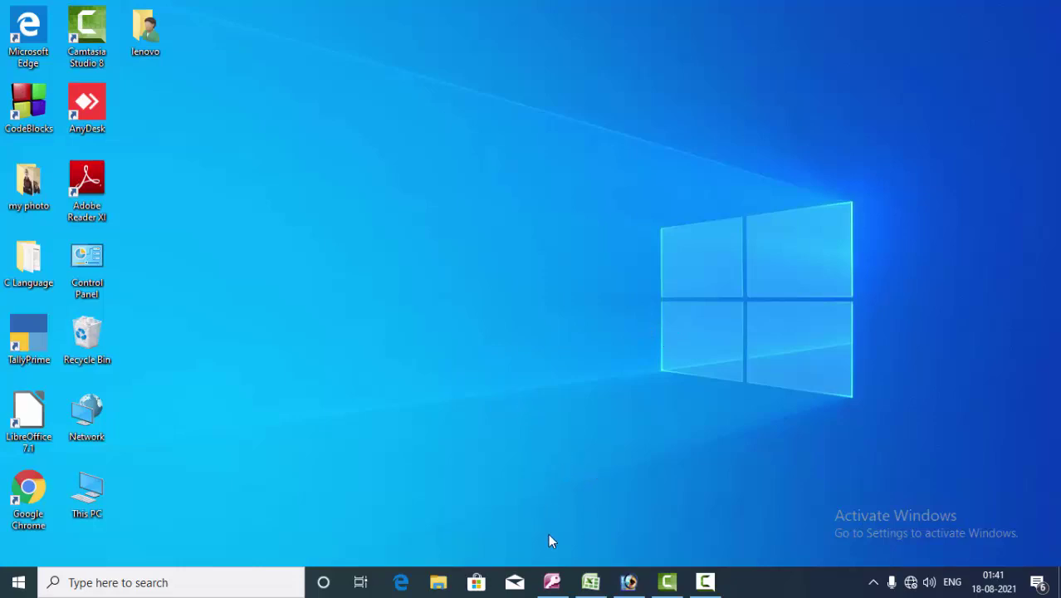
pyautogui.click(552, 581)
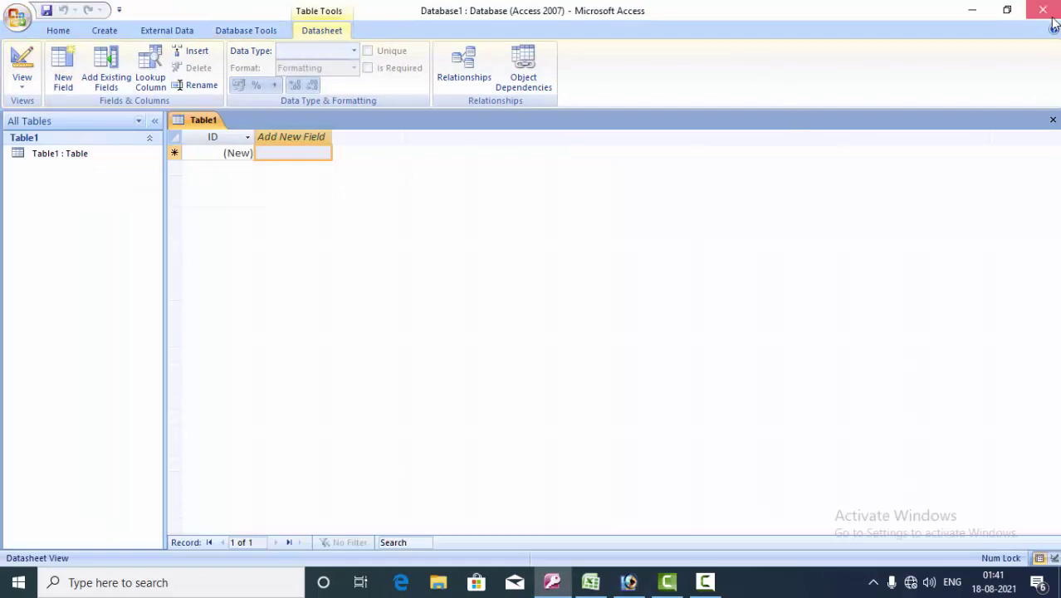
# - Close Access and relaunch it by running msaccess from the Run dialog
pyautogui.click(1043, 10)
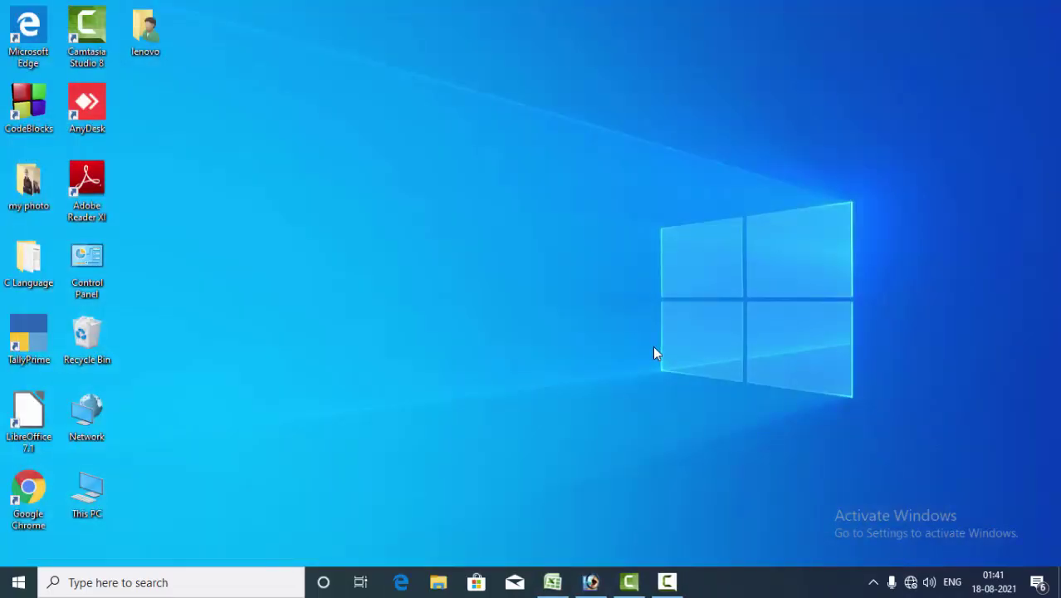
pyautogui.press('super+r')
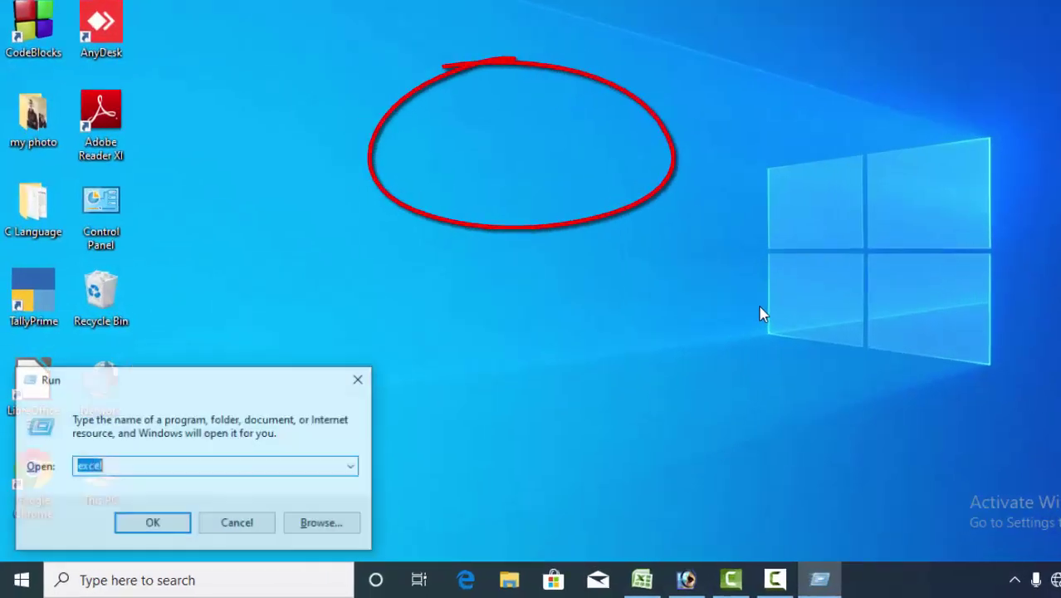
pyautogui.press('BackSpace')
pyautogui.write('ms')
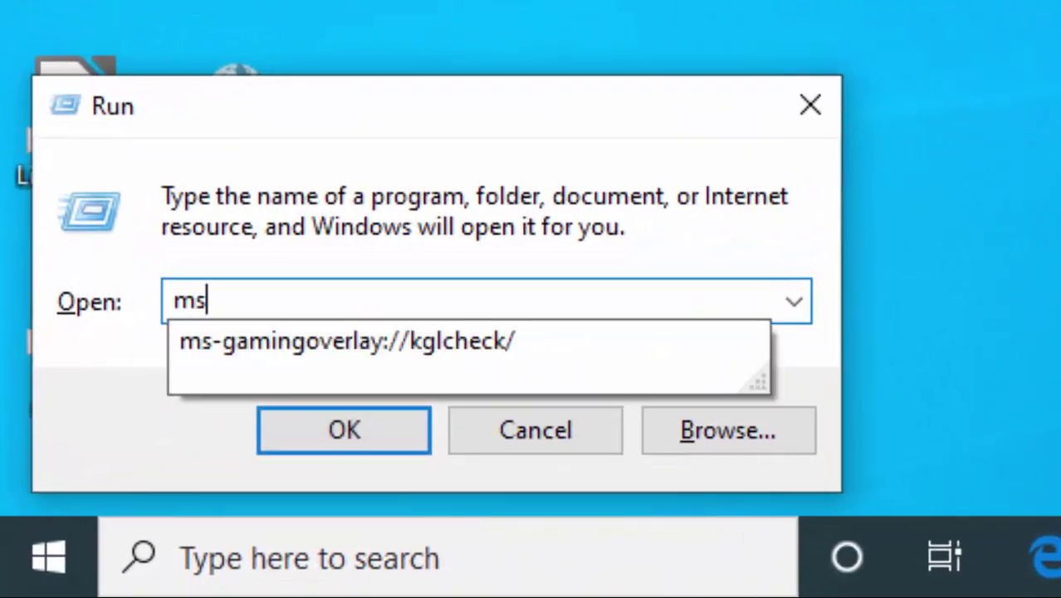
pyautogui.write('access')
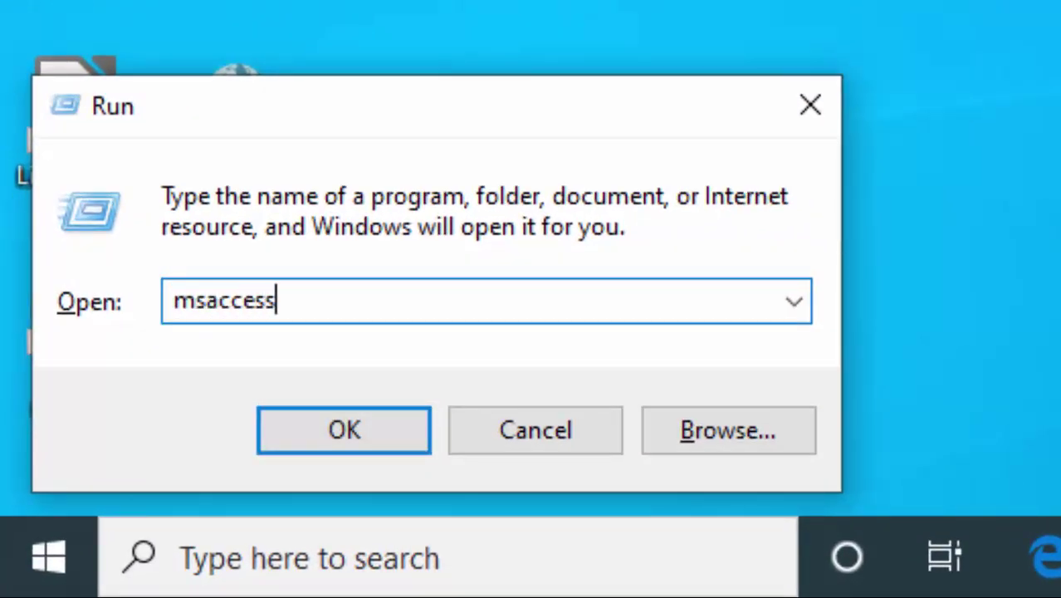
pyautogui.press('Return')
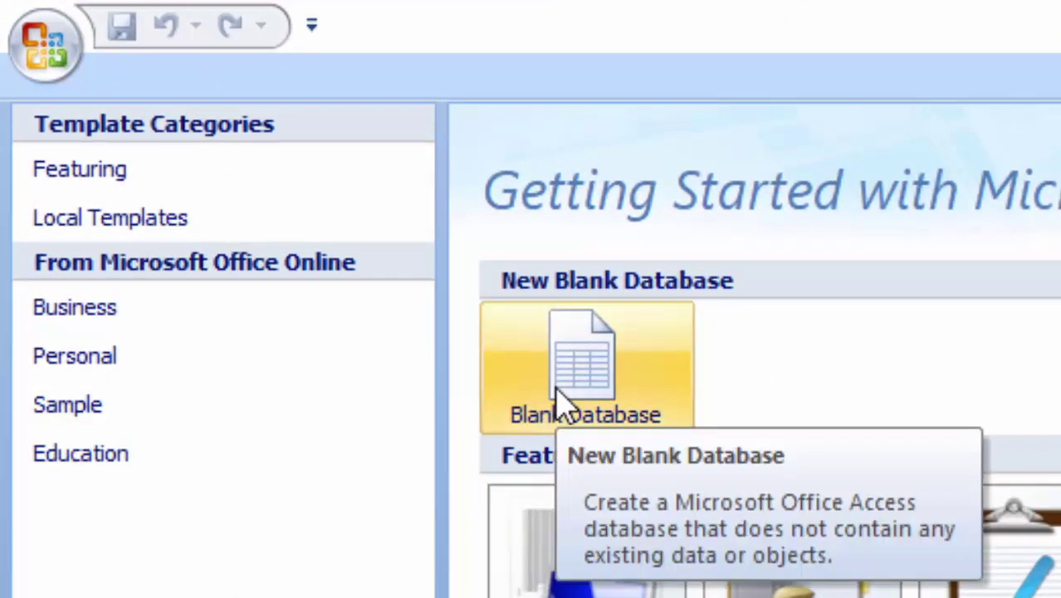
# - Create a new blank database with the default name Database2
pyautogui.click(558, 395)
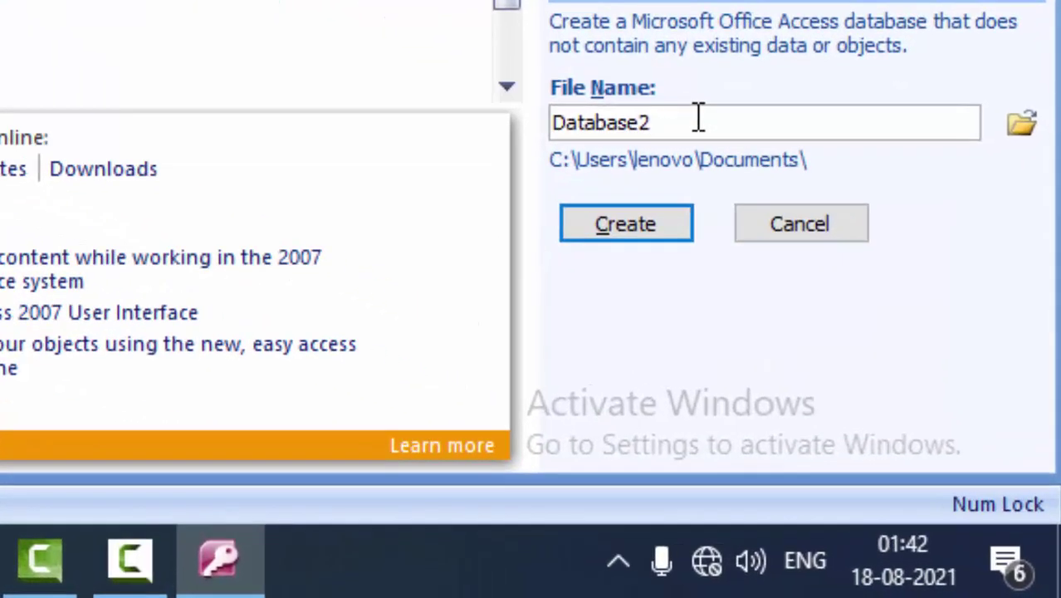
pyautogui.click(583, 232)
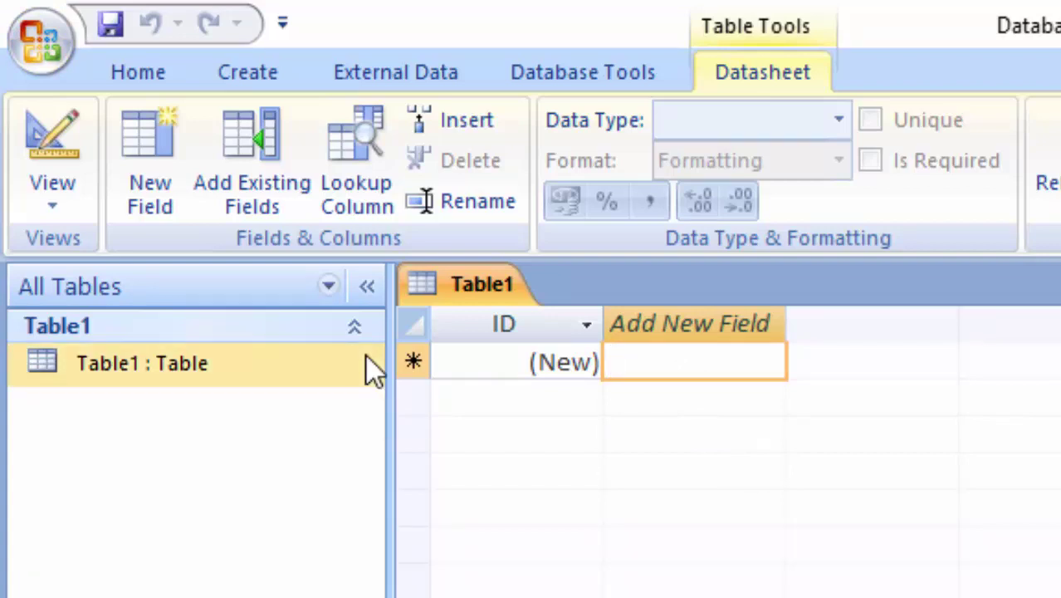
# - Switch Table1 to Design View, saving it under the default name Table1
pyautogui.write('R')
pyautogui.press('BackSpace')
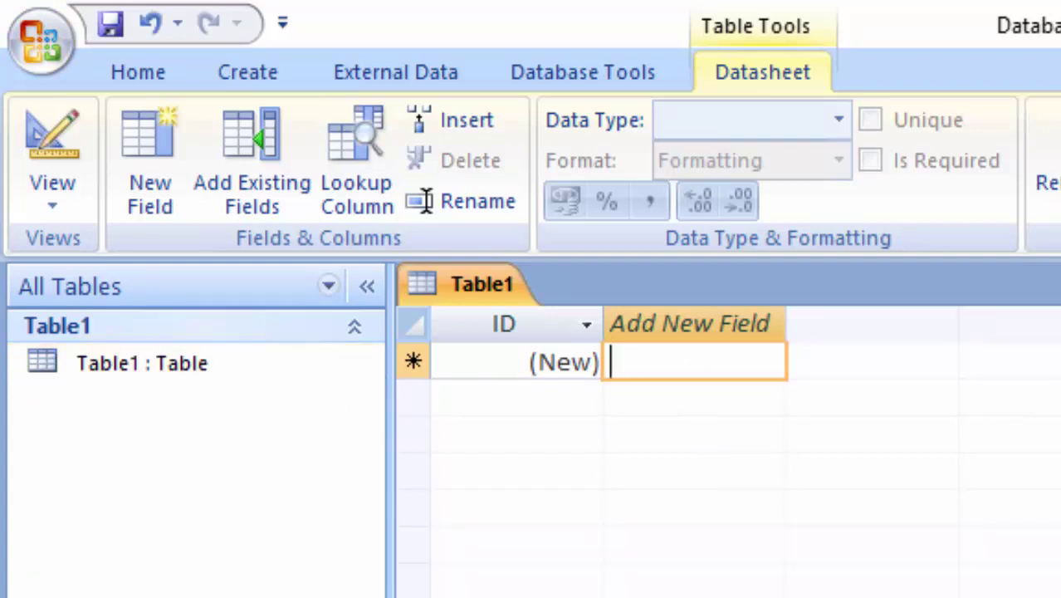
pyautogui.click(56, 205)
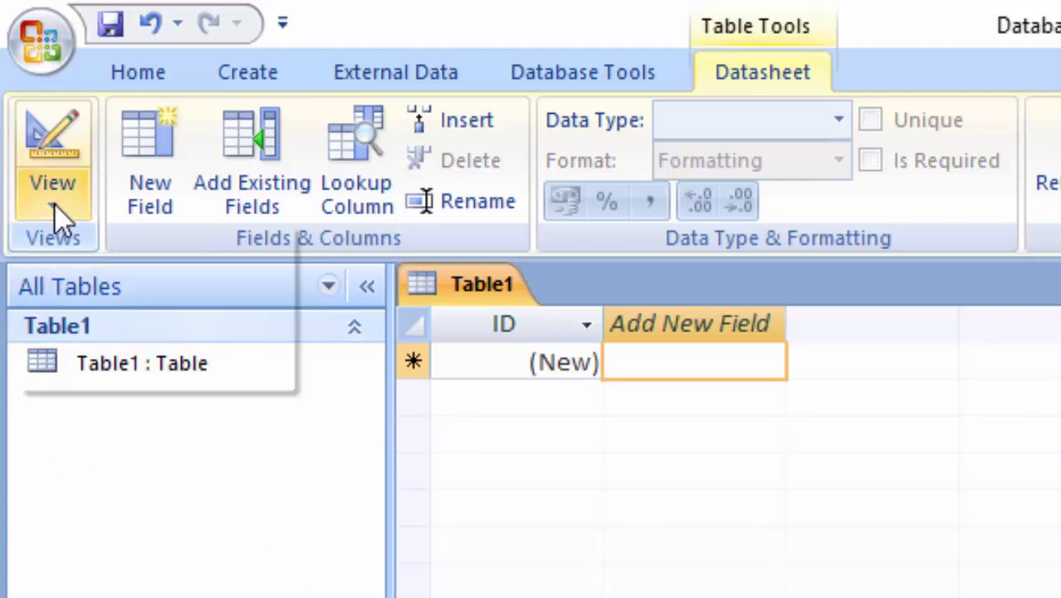
pyautogui.click(119, 345)
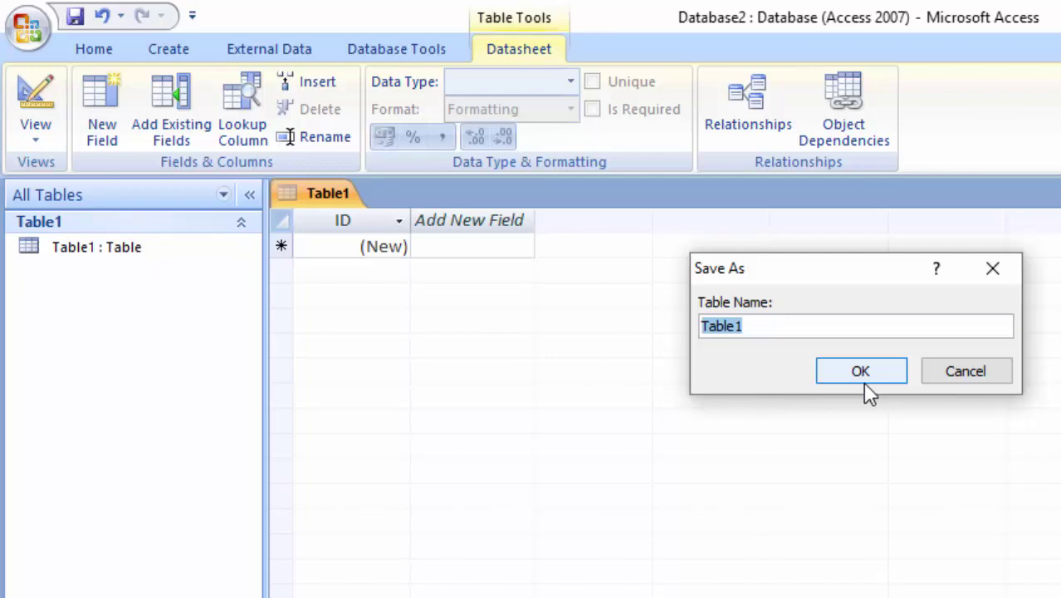
pyautogui.click(863, 382)
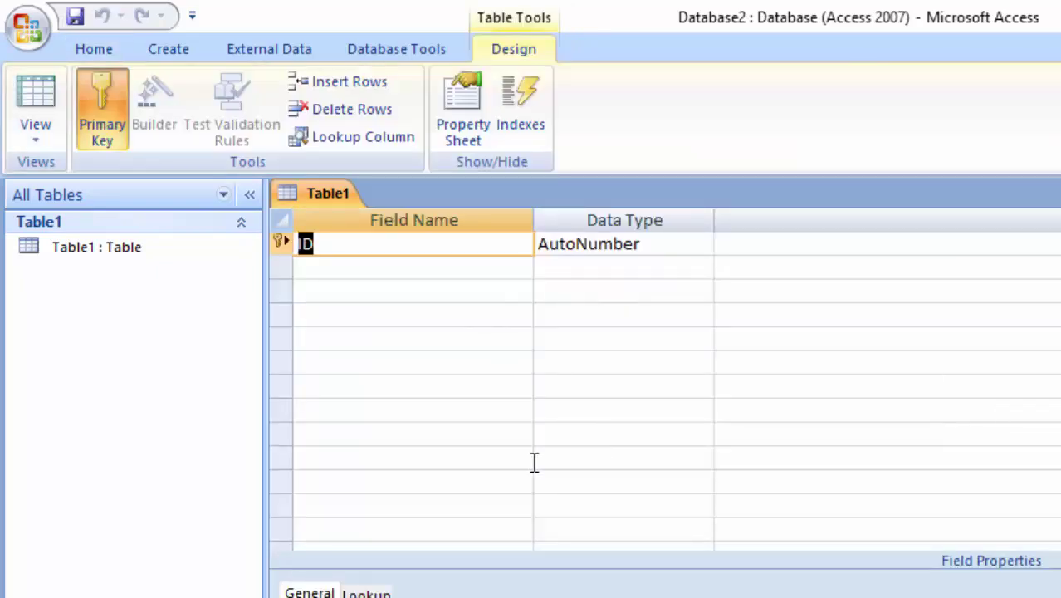
# - Rename the ID key field to Roll Number, keeping its AutoNumber data type
pyautogui.press('Delete')
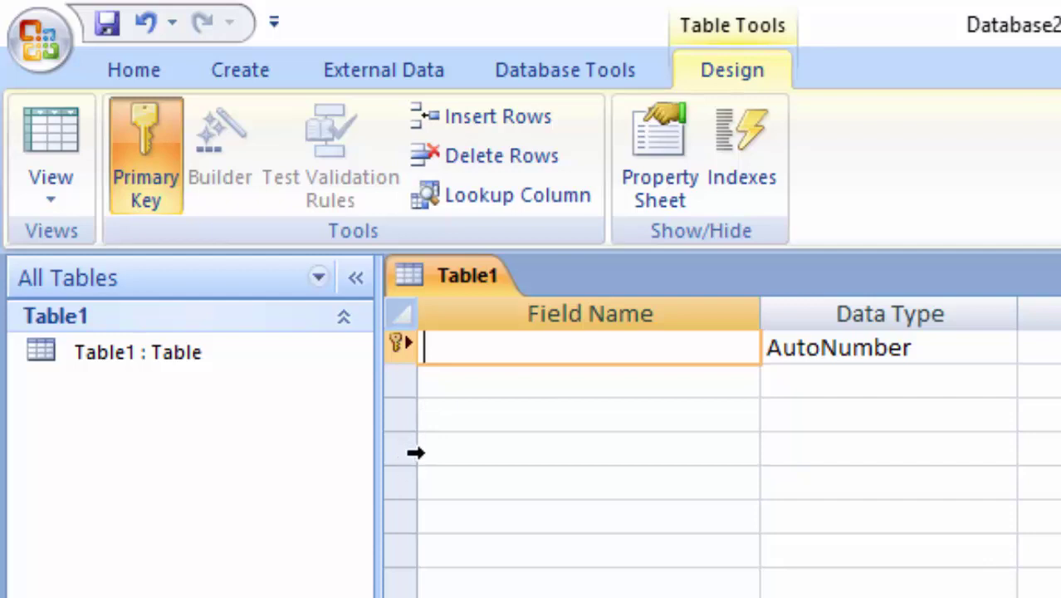
pyautogui.write('R')
pyautogui.write('oll')
pyautogui.press('BackSpace')
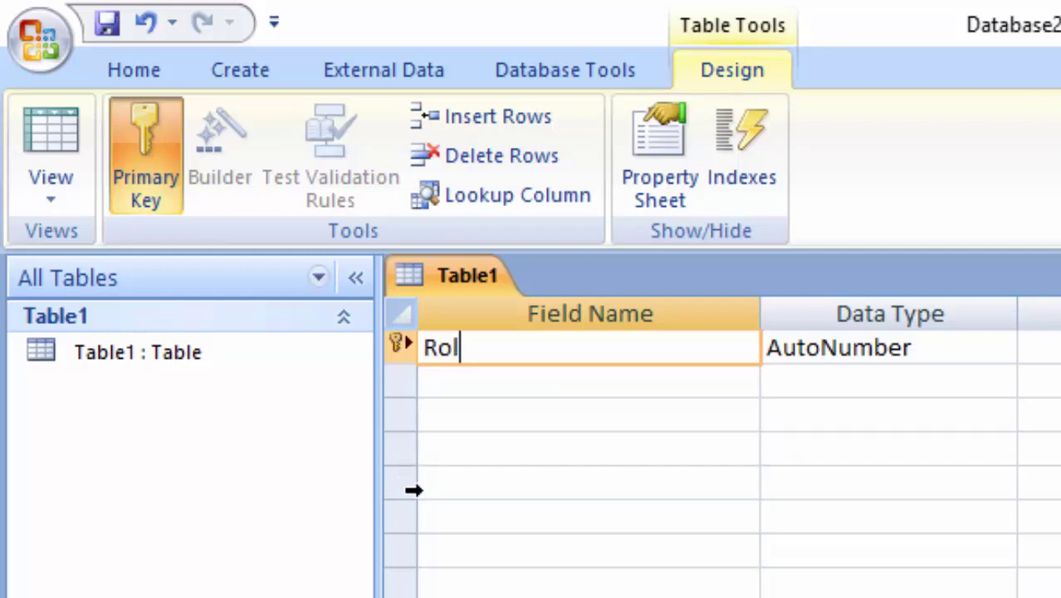
pyautogui.press('BackSpace')
pyautogui.press('BackSpace')
pyautogui.press('BackSpace')
pyautogui.write('S')
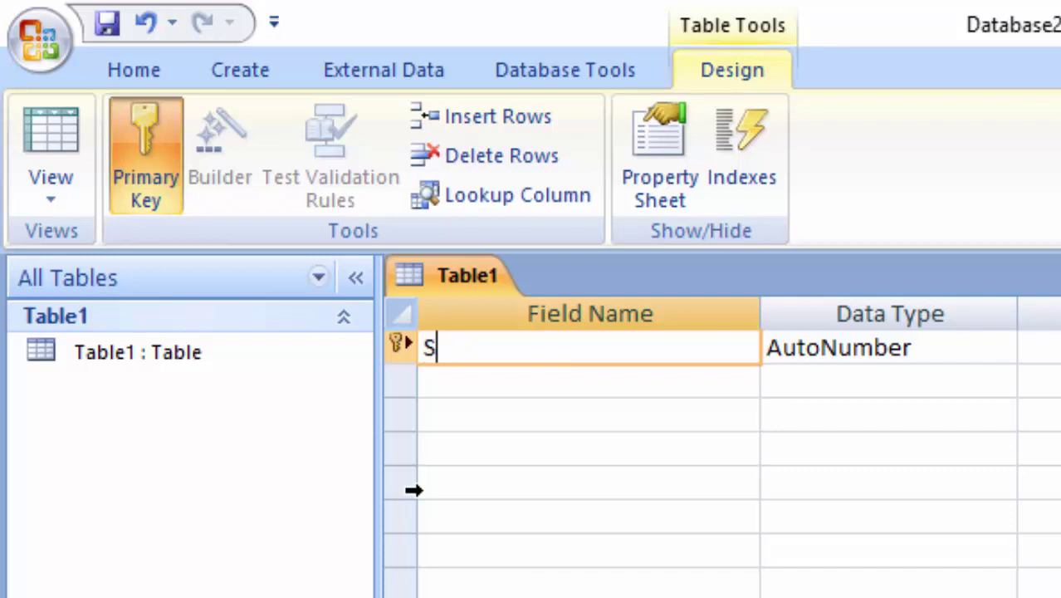
pyautogui.write('tude')
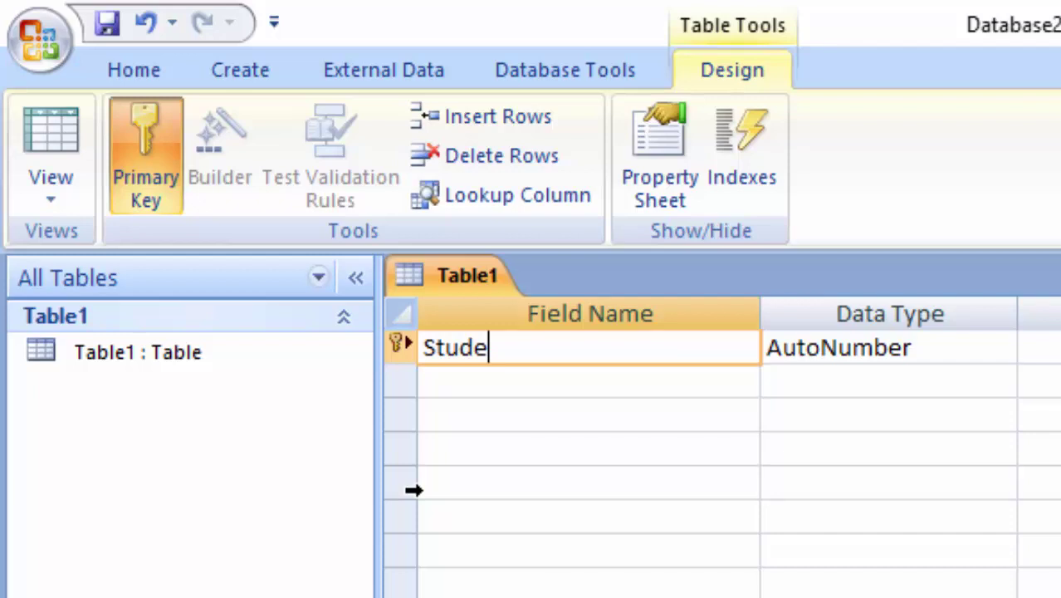
pyautogui.press('BackSpace')
pyautogui.press('BackSpace')
pyautogui.press('BackSpace')
pyautogui.press('BackSpace')
pyautogui.press('BackSpace')
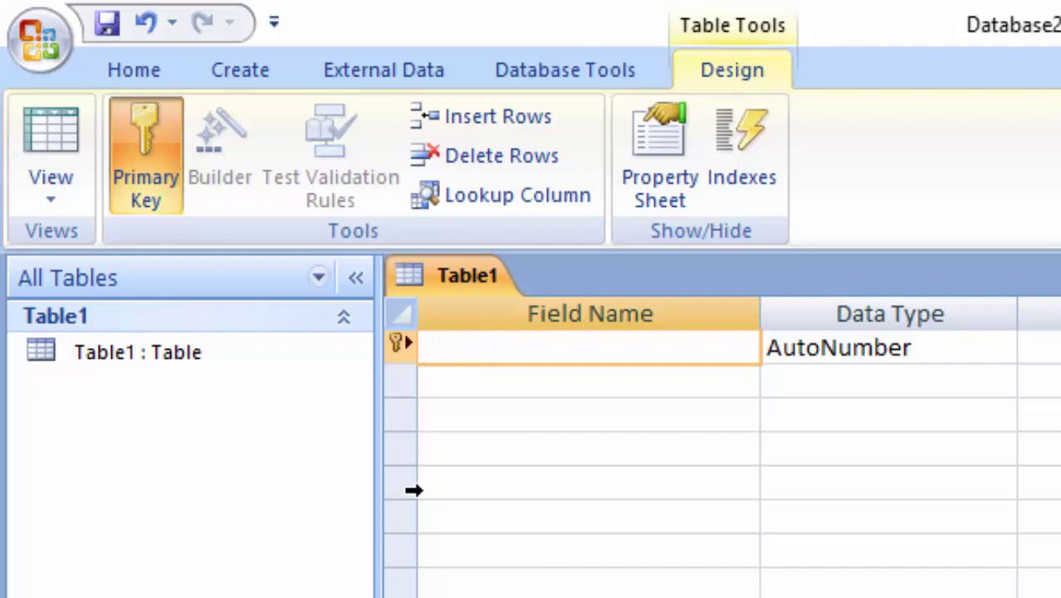
pyautogui.write('Roll ')
pyautogui.write('Numb')
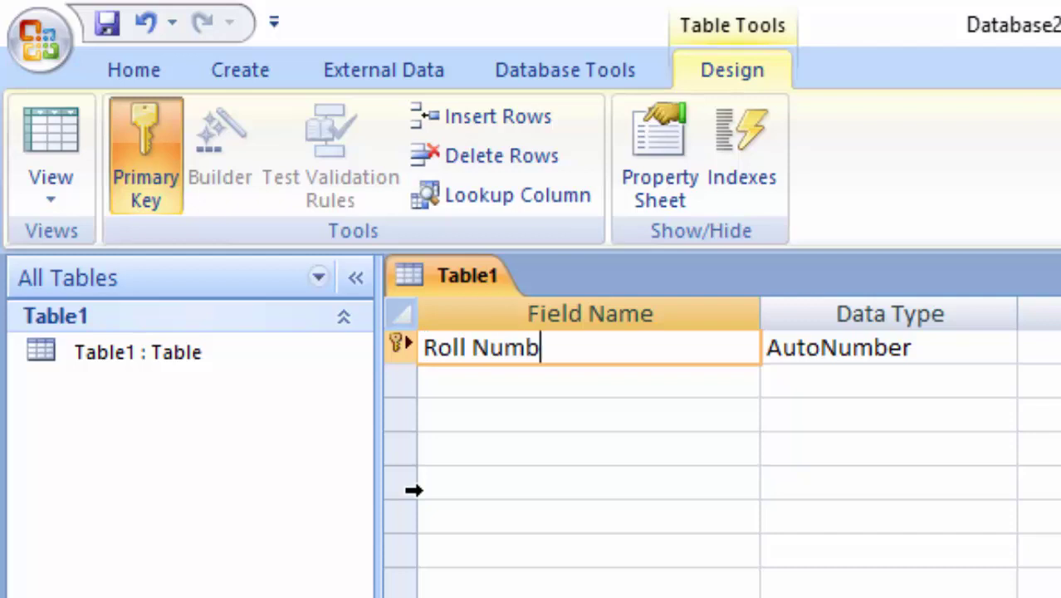
pyautogui.write('er')
pyautogui.press('Tab')
pyautogui.press('Tab')
pyautogui.press('Tab')
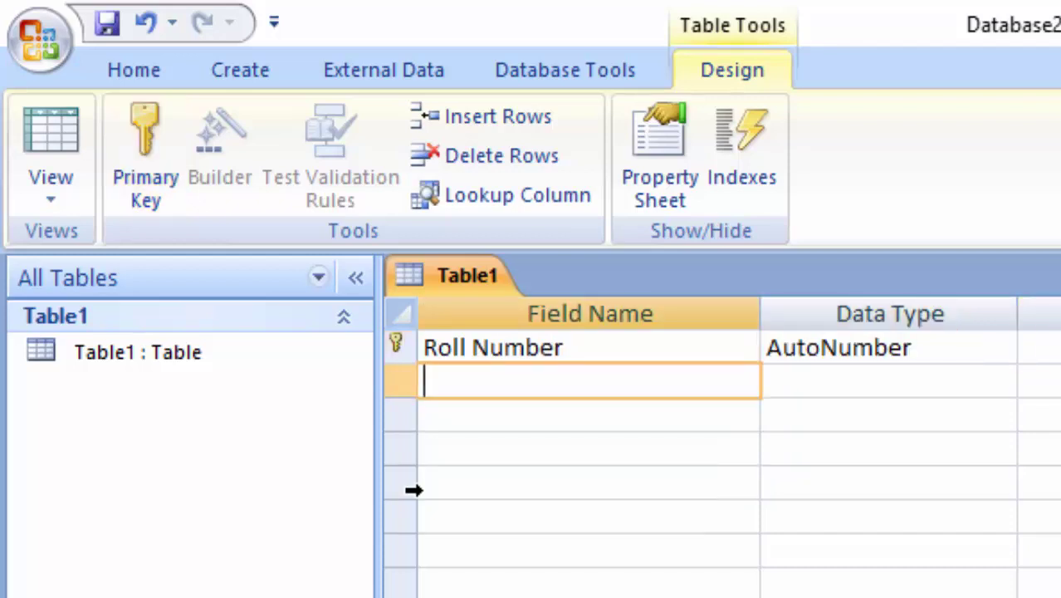
pyautogui.click(939, 352)
pyautogui.click(999, 350)
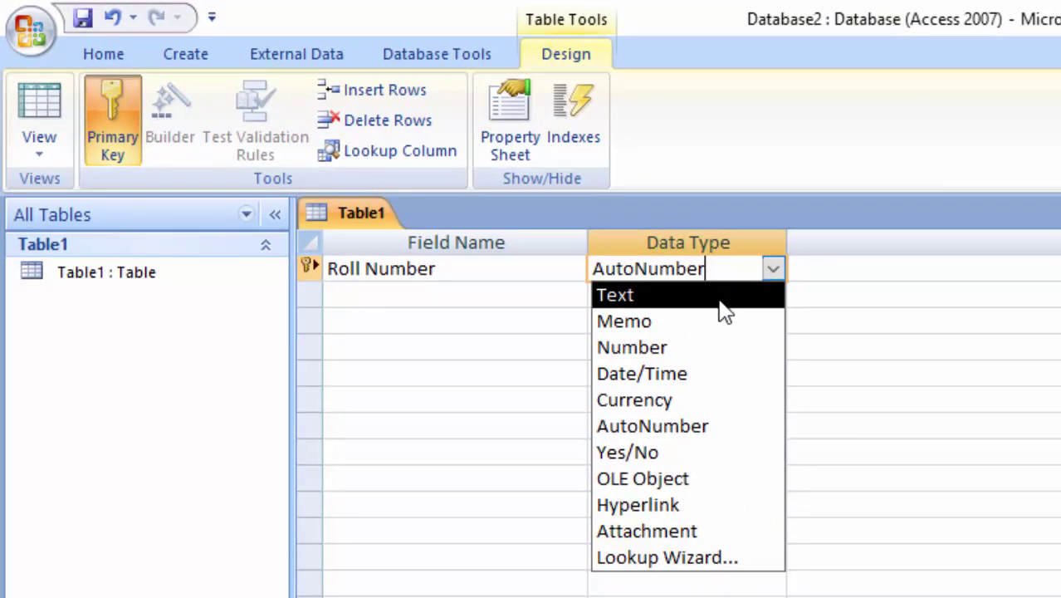
pyautogui.click(943, 350)
pyautogui.click(404, 296)
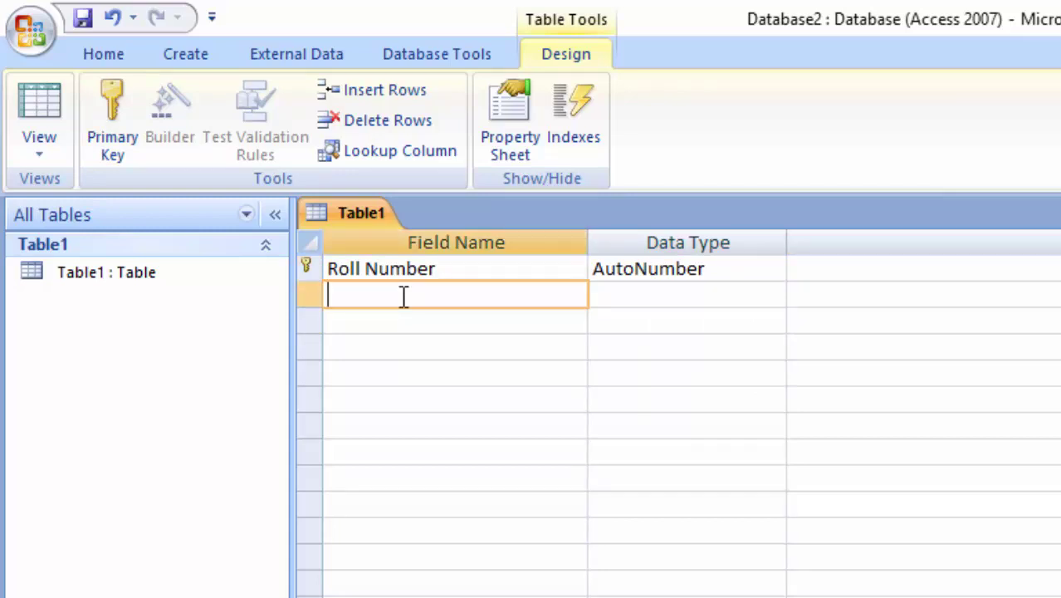
# - Add a Name of Student field with the Text data type
pyautogui.write('S')
pyautogui.press('BackSpace')
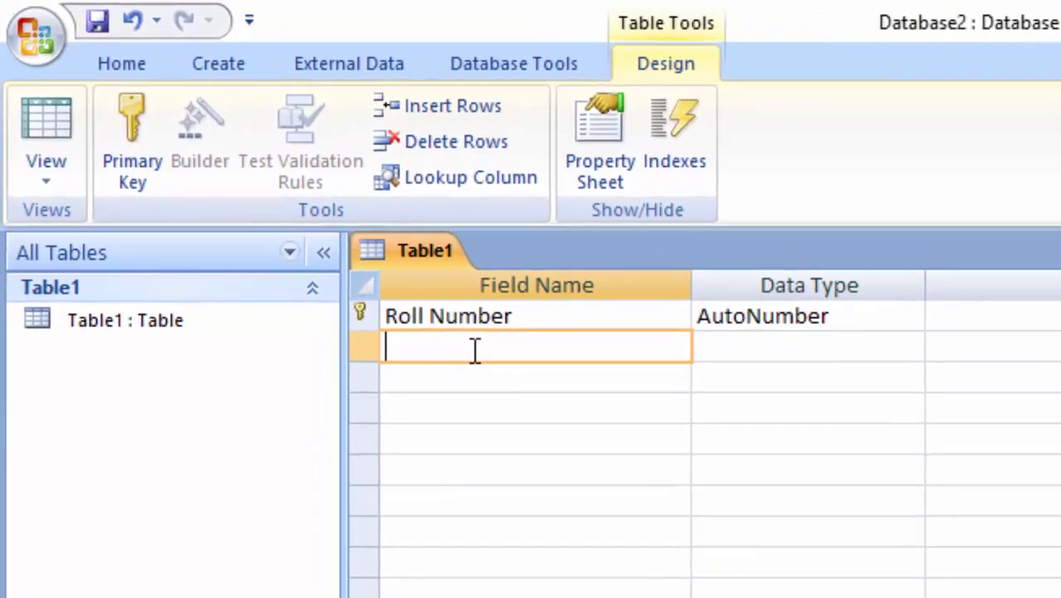
pyautogui.write('Na')
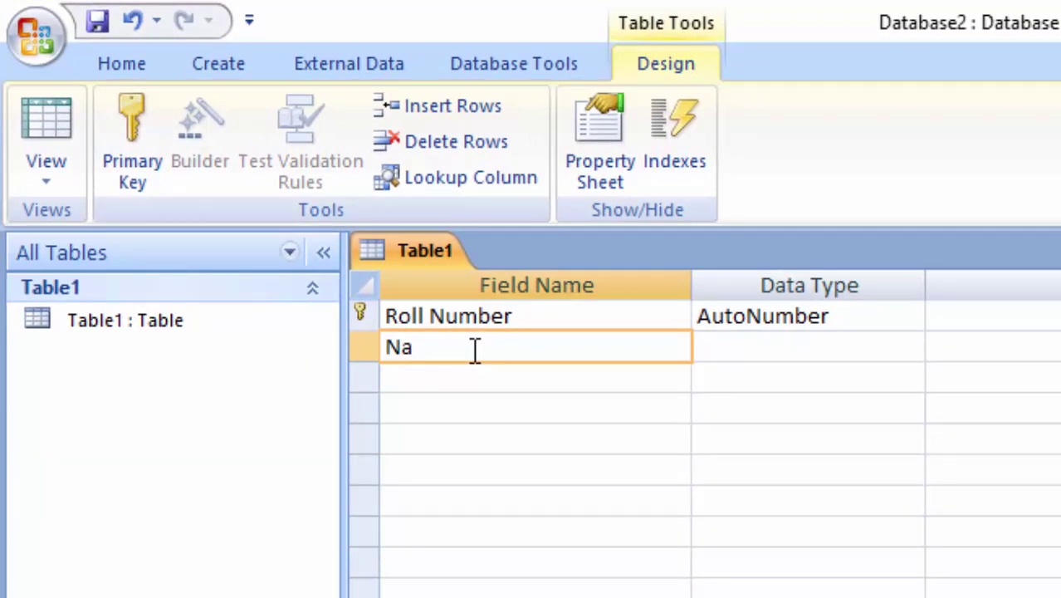
pyautogui.write('me of ')
pyautogui.write('Stu')
pyautogui.write('de')
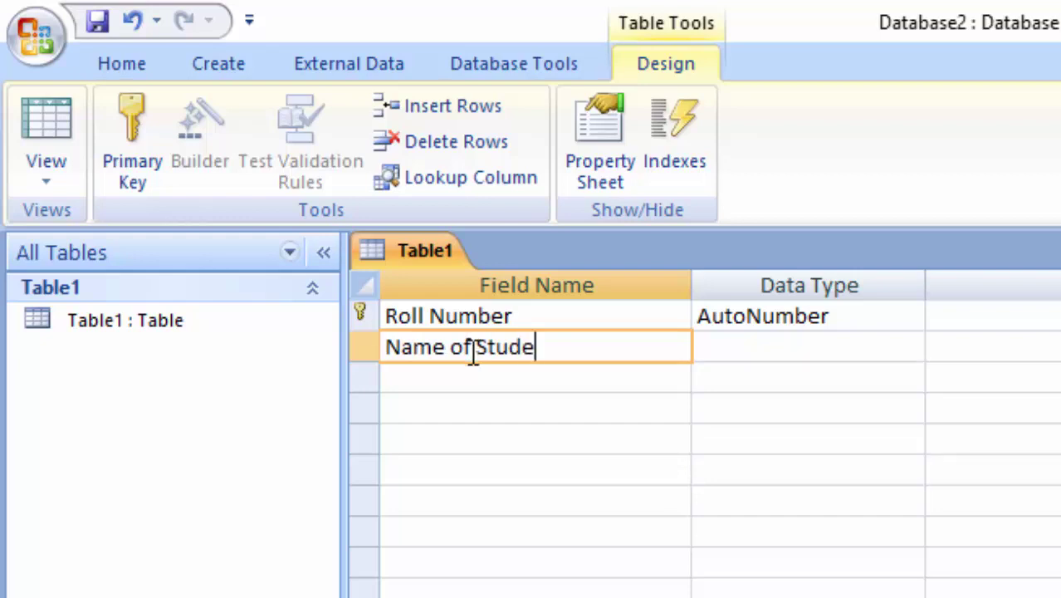
pyautogui.press('BackSpace')
pyautogui.write('e')
pyautogui.write('nt')
pyautogui.click(793, 338)
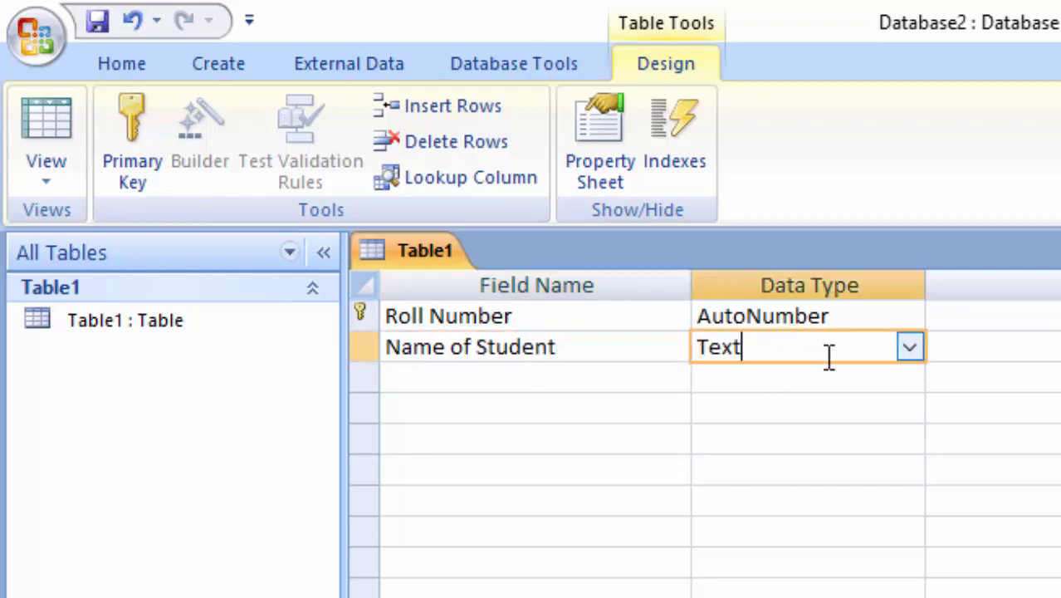
pyautogui.click(907, 348)
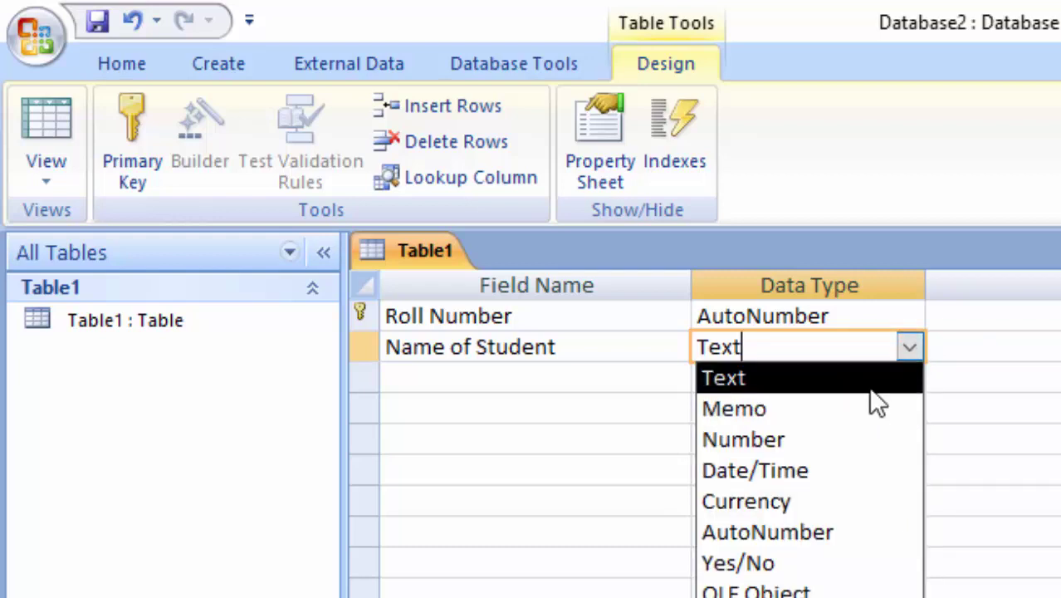
pyautogui.click(871, 384)
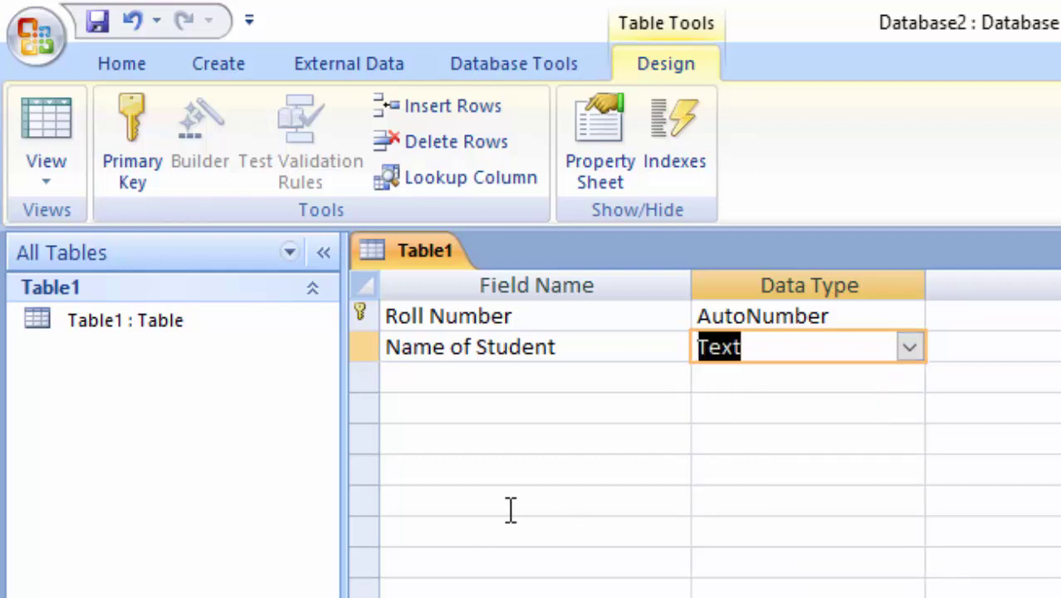
# - Add a Computer field with the Number data type
pyautogui.click(458, 375)
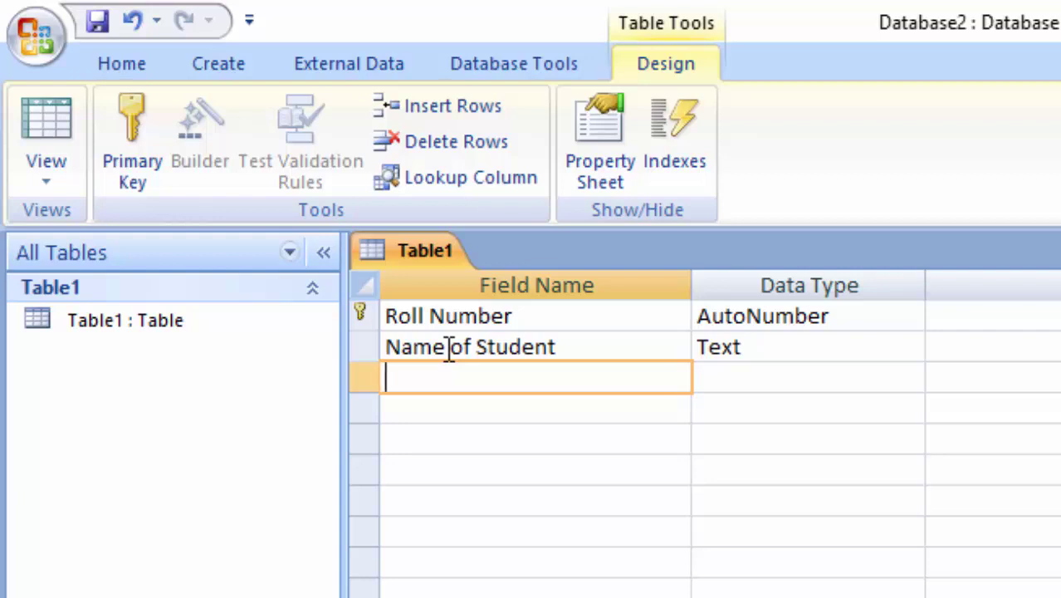
pyautogui.write('Com')
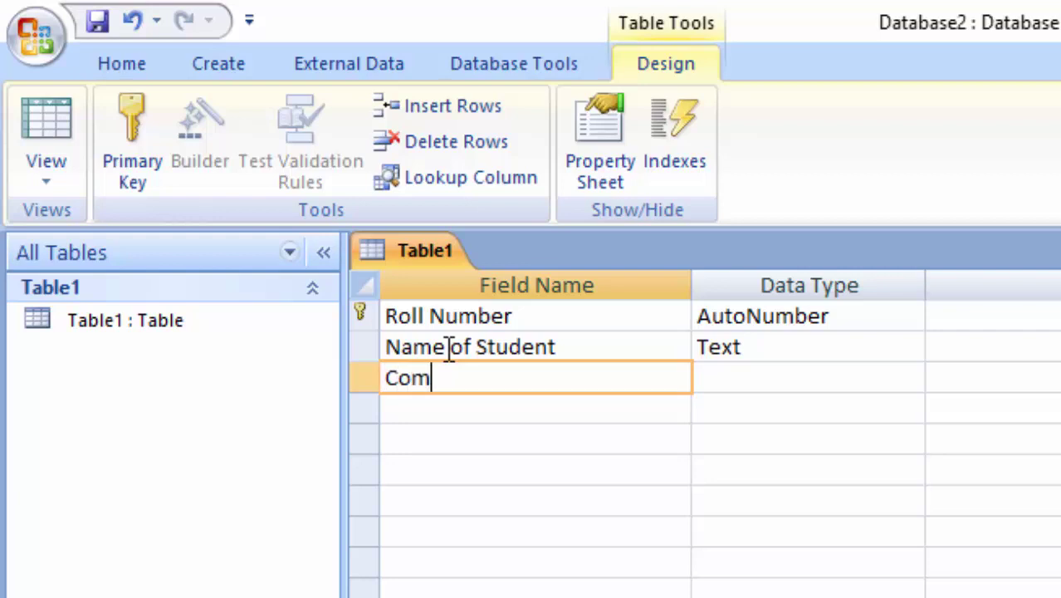
pyautogui.write('puter')
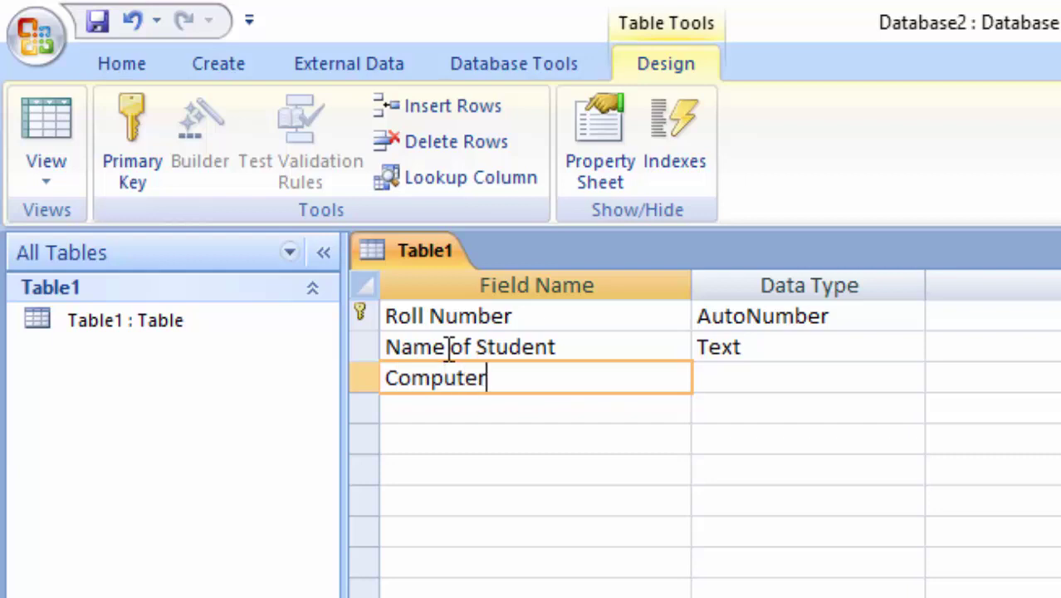
pyautogui.press('Tab')
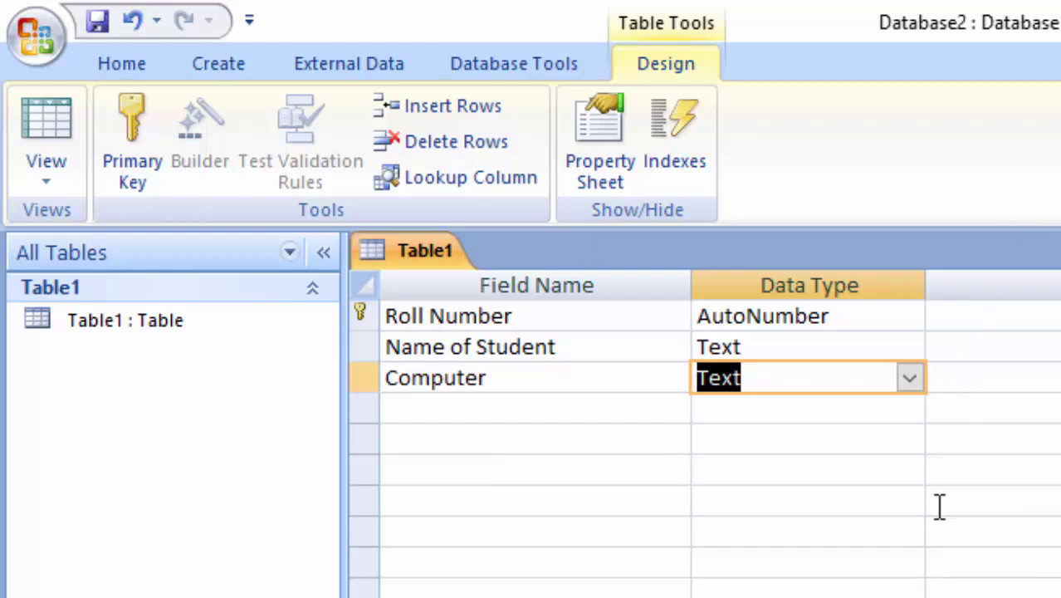
pyautogui.click(910, 375)
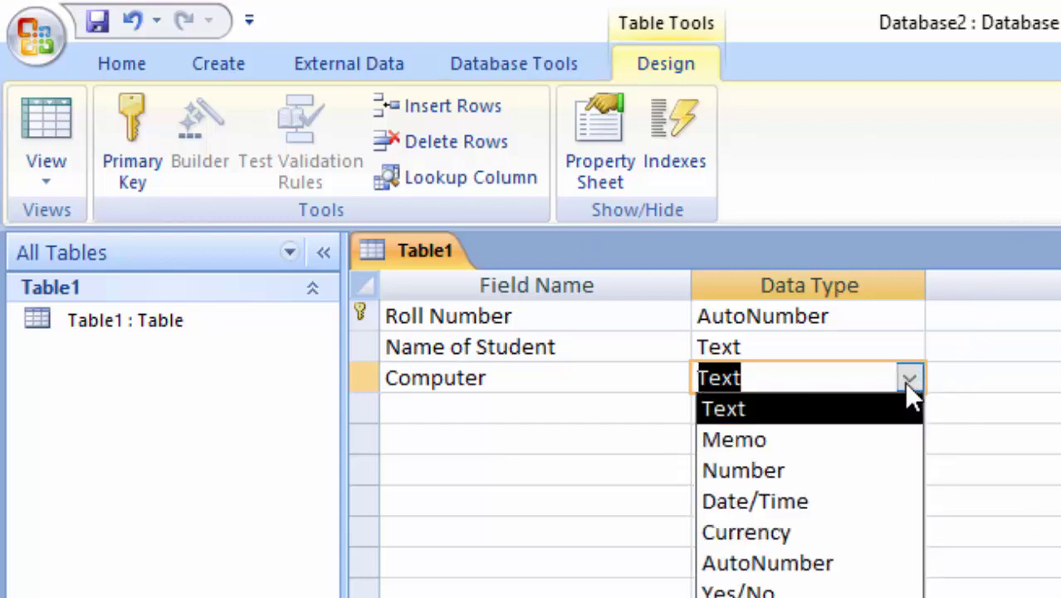
pyautogui.click(859, 465)
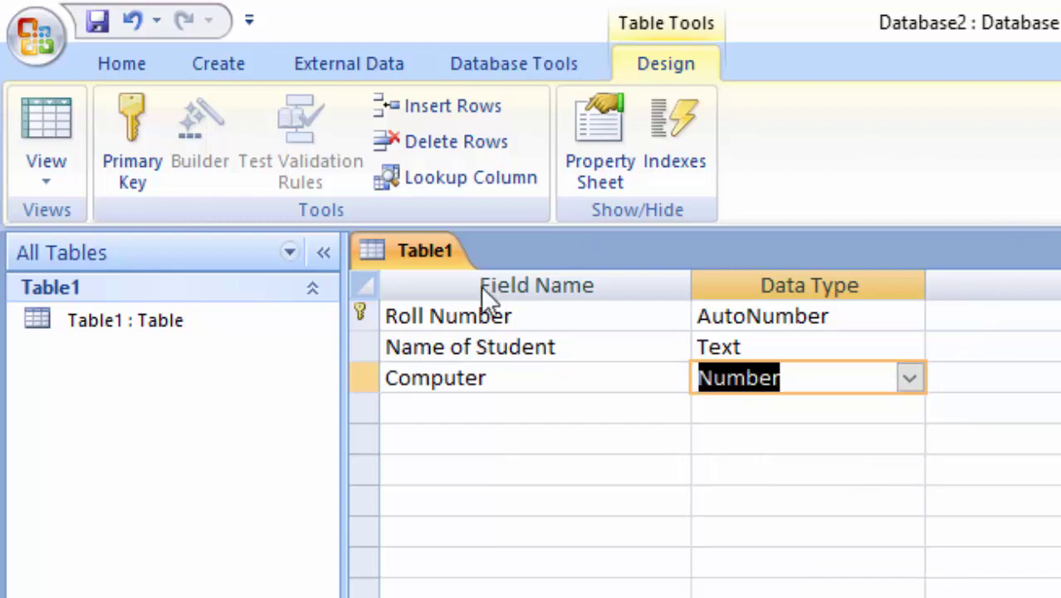
# - Add Maths, Science and Sst fields, leaving them as Text
pyautogui.click(471, 405)
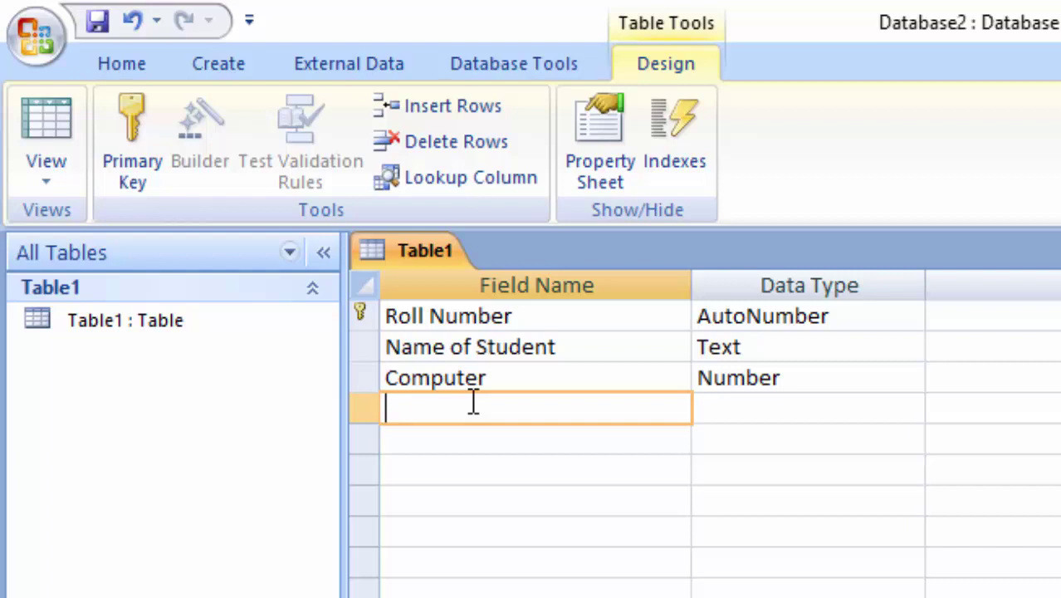
pyautogui.write('Maths')
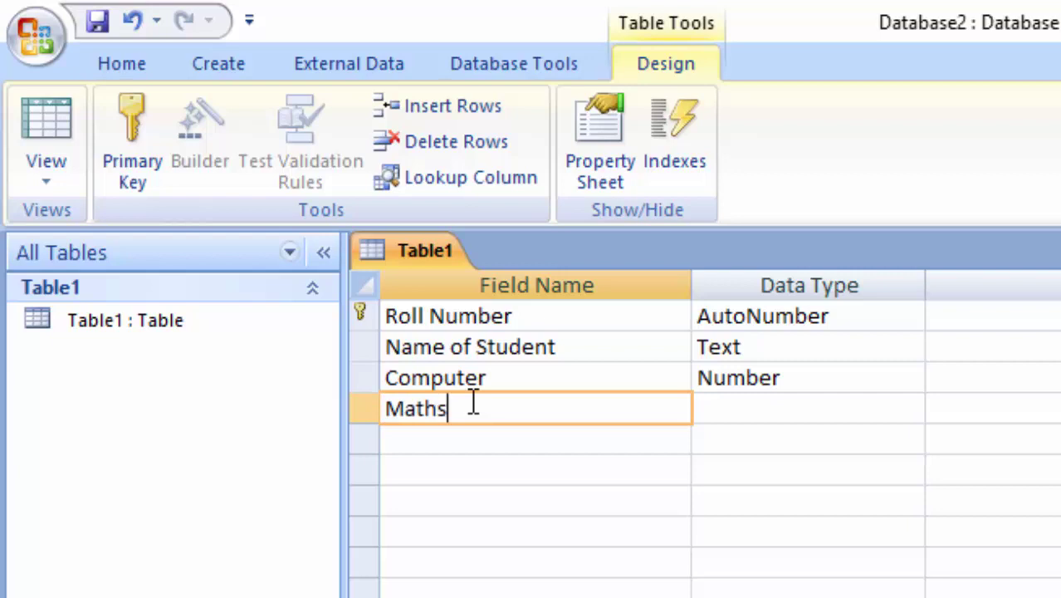
pyautogui.press('Tab')
pyautogui.press('Tab')
pyautogui.press('Tab')
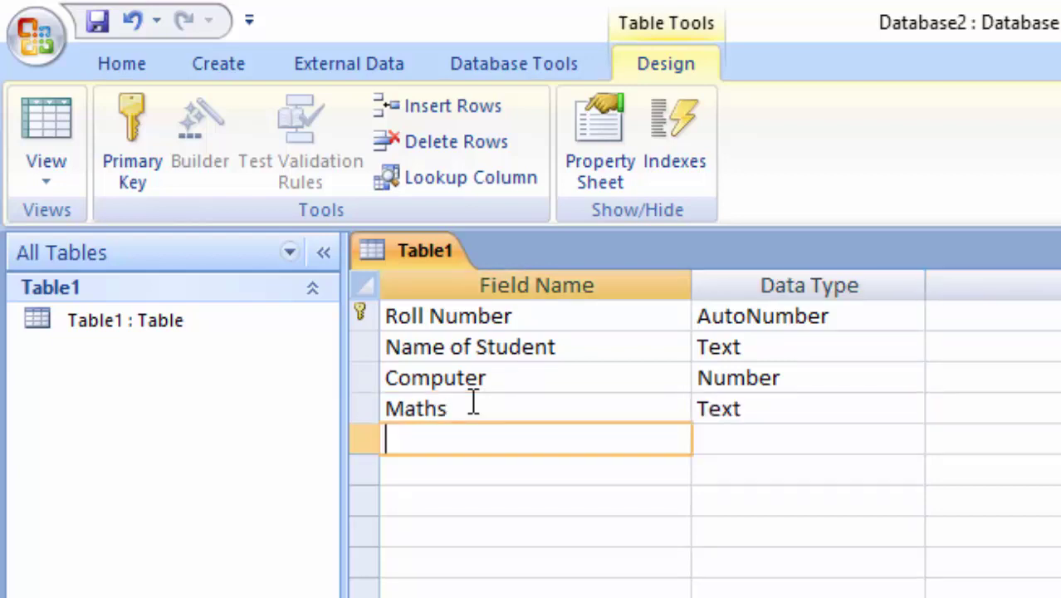
pyautogui.write('Sc')
pyautogui.write('ience')
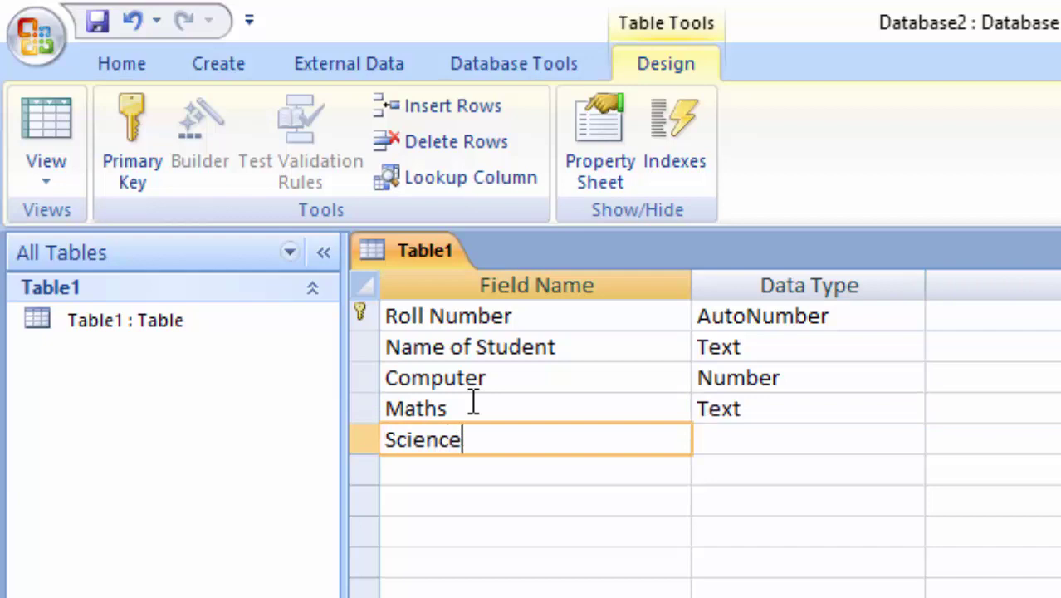
pyautogui.press('Tab')
pyautogui.press('Tab')
pyautogui.press('Tab')
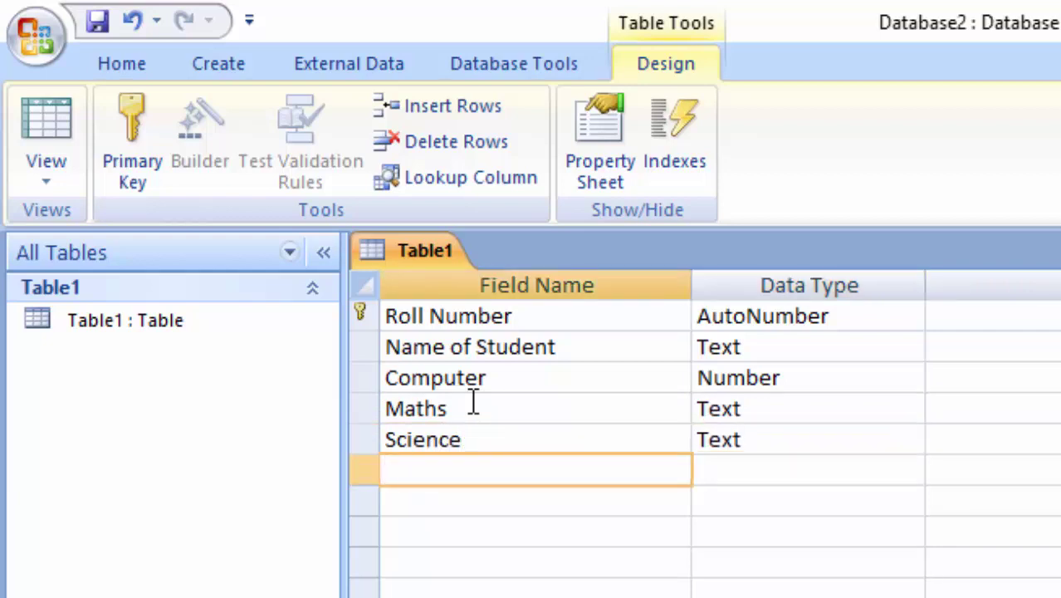
pyautogui.write('S')
pyautogui.write('st')
pyautogui.press('Tab')
pyautogui.press('Tab')
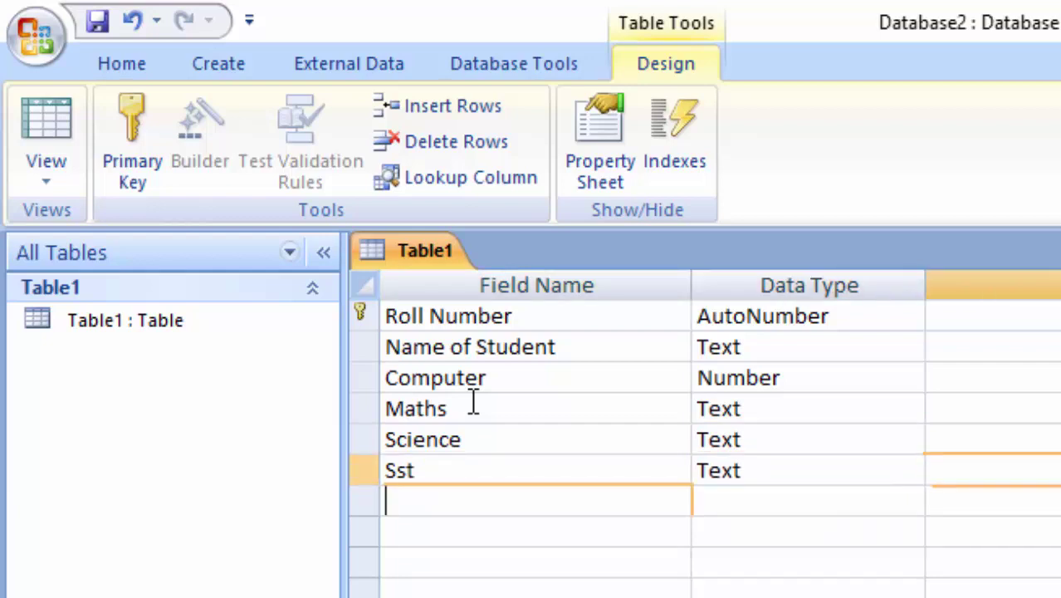
pyautogui.press('Tab')
pyautogui.press('Tab')
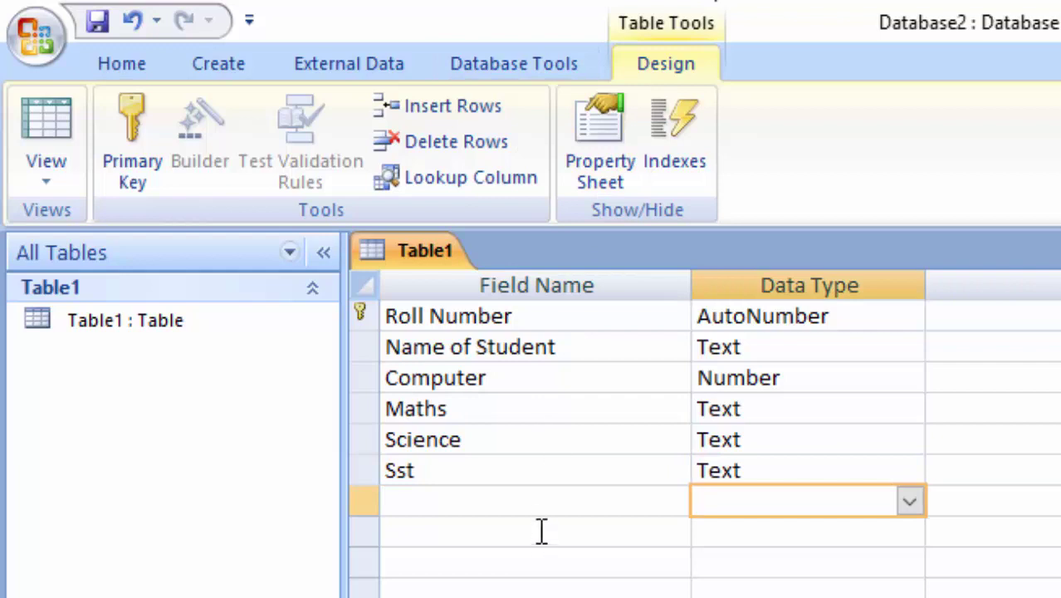
pyautogui.click(567, 498)
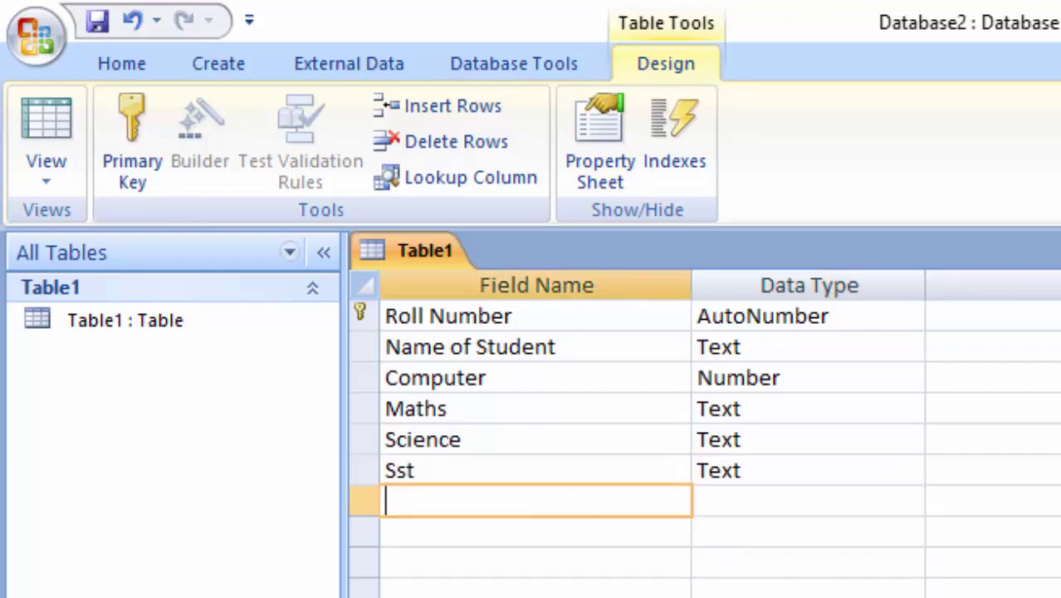
# - Add a Drawing field with the Number data type
pyautogui.write('D')
pyautogui.write('rawi')
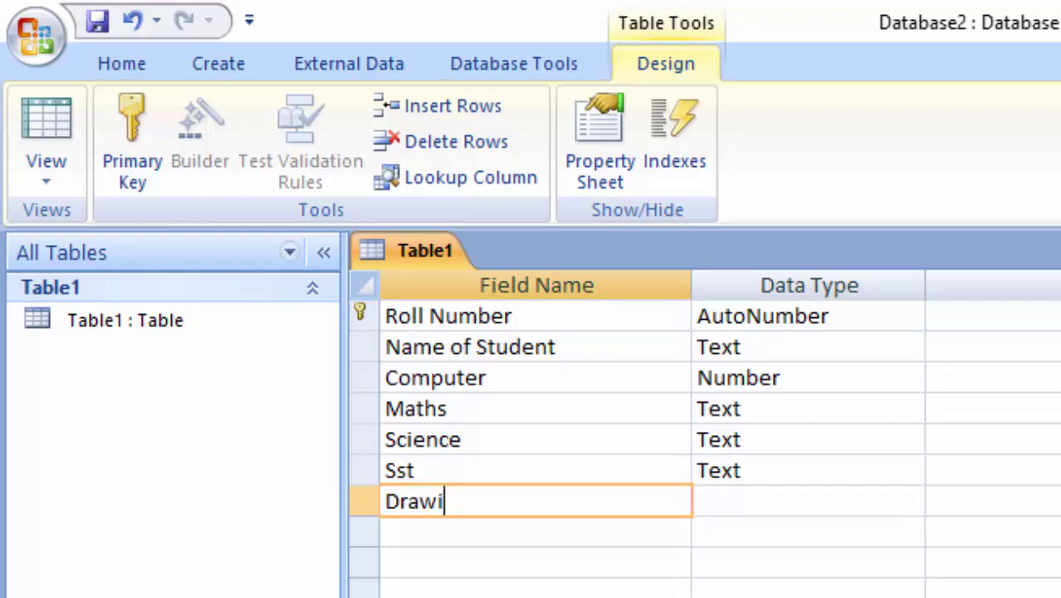
pyautogui.write('ng')
pyautogui.click(829, 501)
pyautogui.click(908, 503)
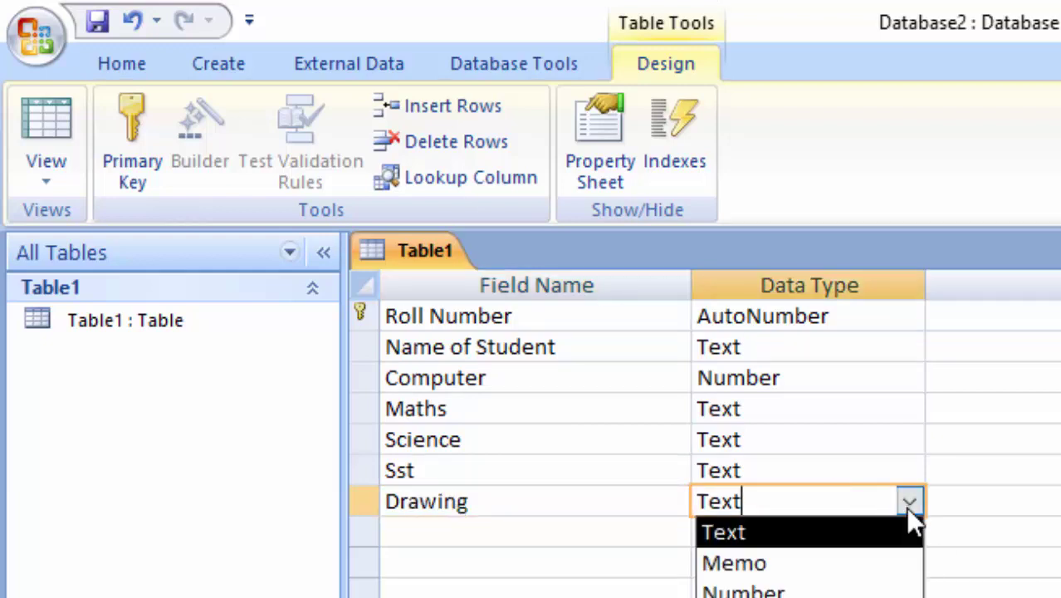
pyautogui.click(867, 589)
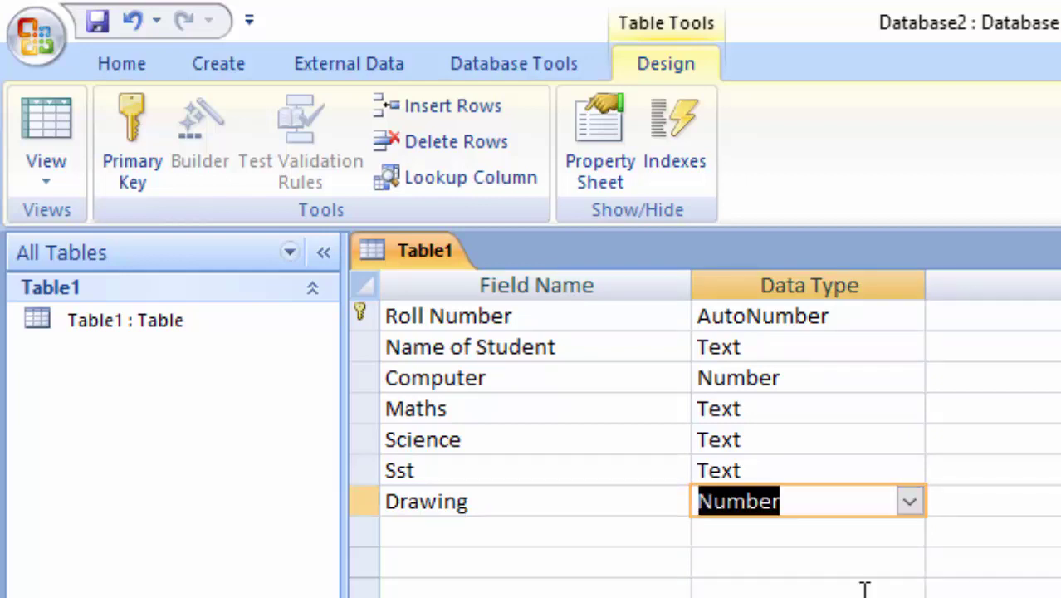
# - Change the Sst, Science and Maths fields from Text to Number
pyautogui.click(907, 470)
pyautogui.click(909, 471)
pyautogui.click(909, 471)
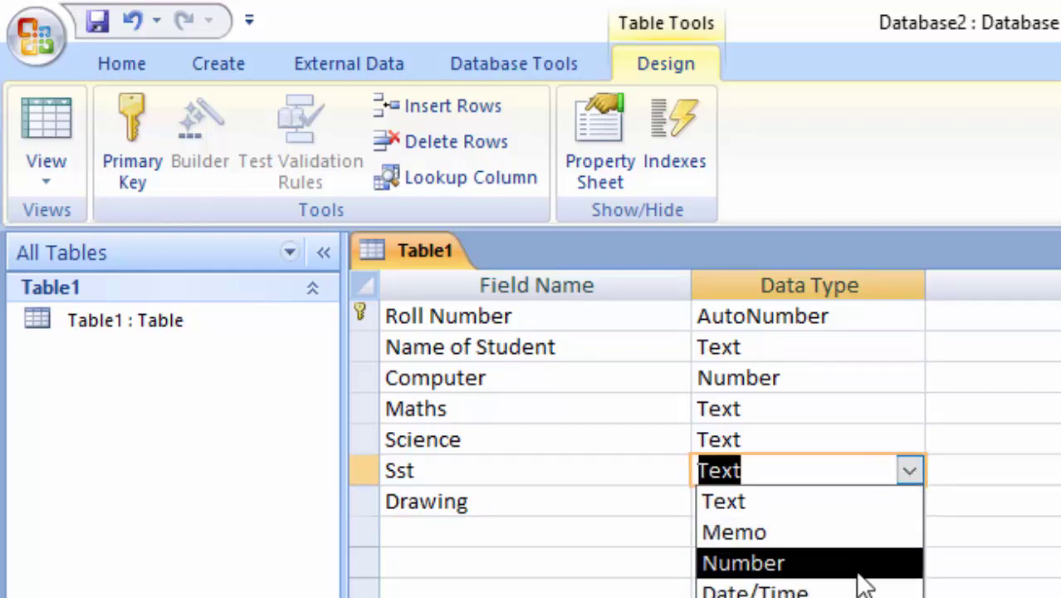
pyautogui.click(865, 584)
pyautogui.click(900, 436)
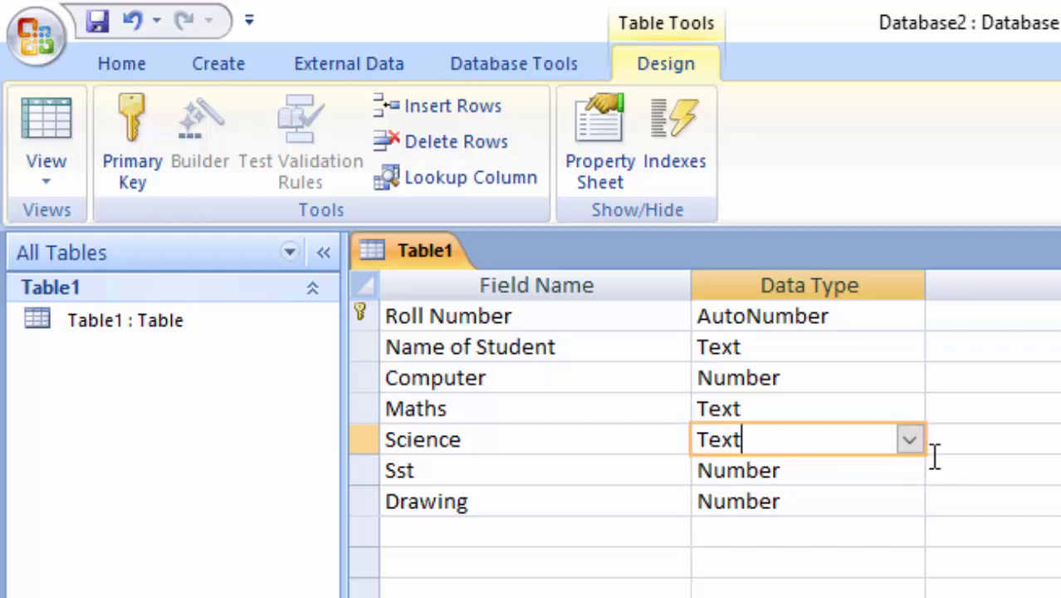
pyautogui.click(911, 443)
pyautogui.click(851, 536)
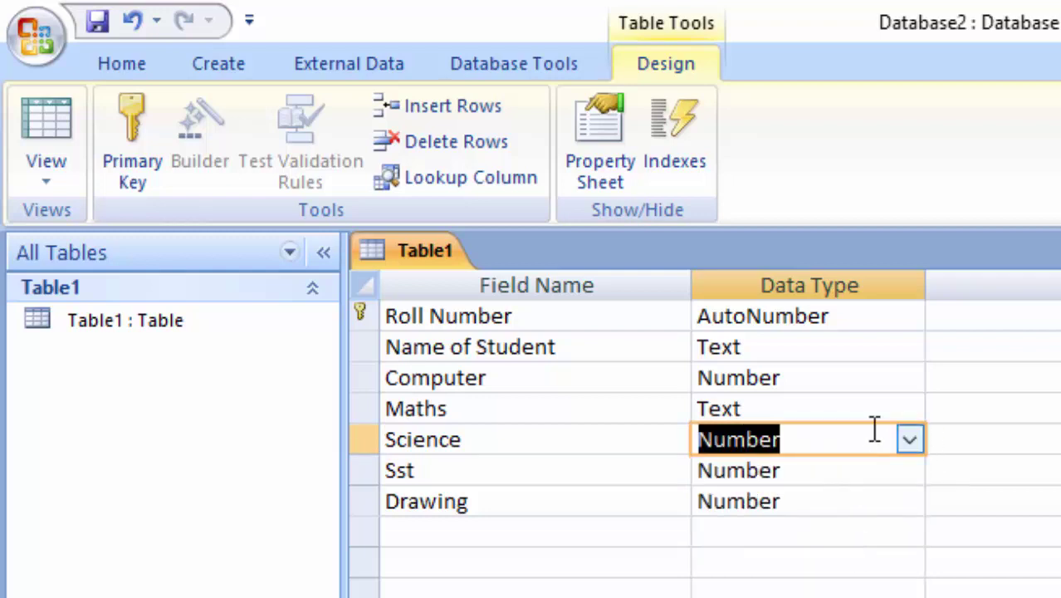
pyautogui.click(876, 428)
pyautogui.click(889, 412)
pyautogui.click(910, 409)
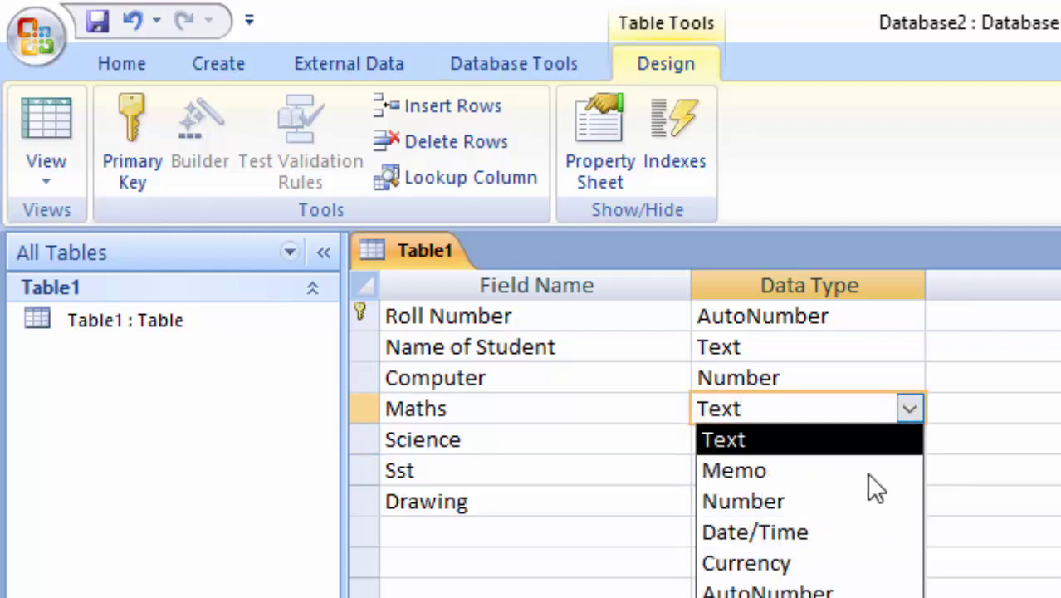
pyautogui.click(869, 502)
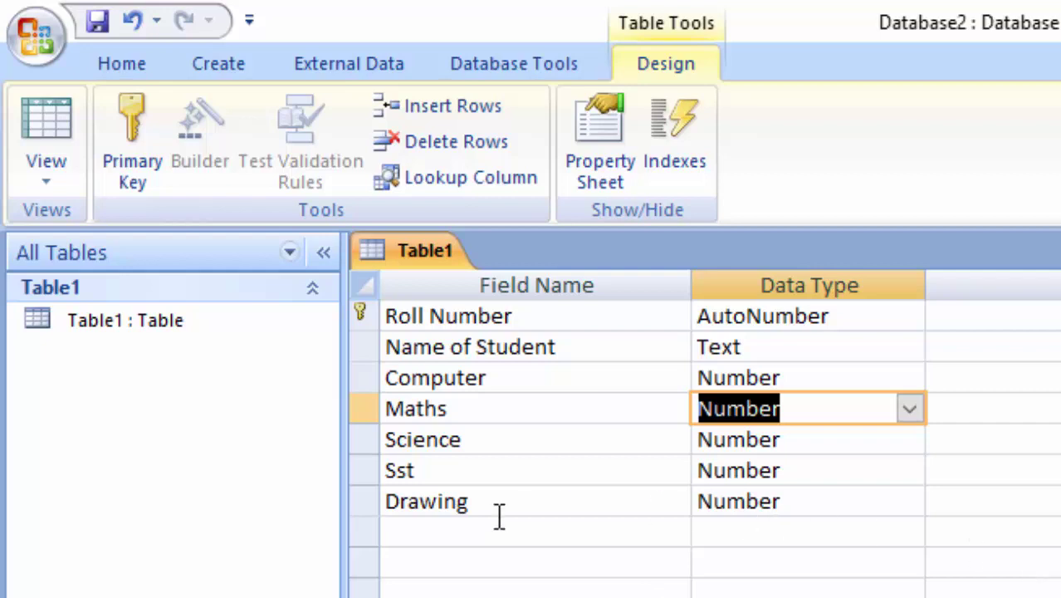
pyautogui.click(439, 536)
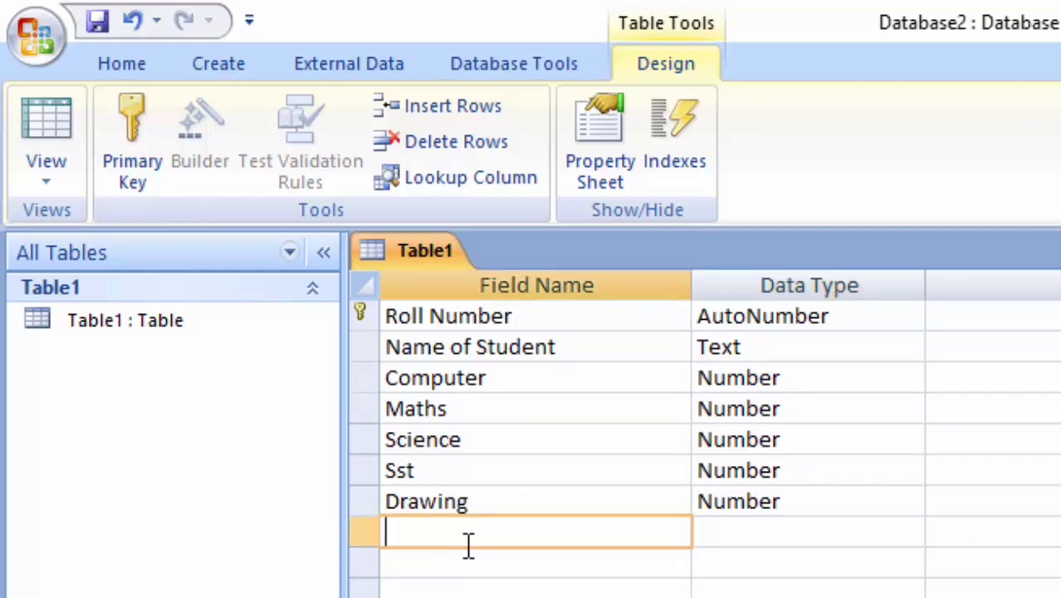
# - Enter the field names Total and Average and set both data types to Number
pyautogui.write('Tot')
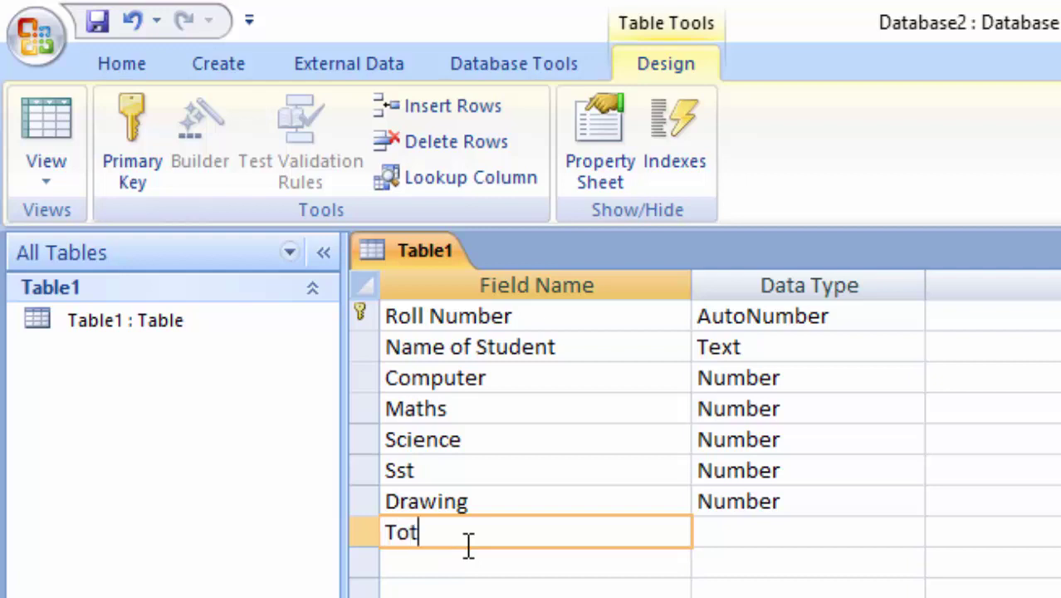
pyautogui.write('al')
pyautogui.press('Tab')
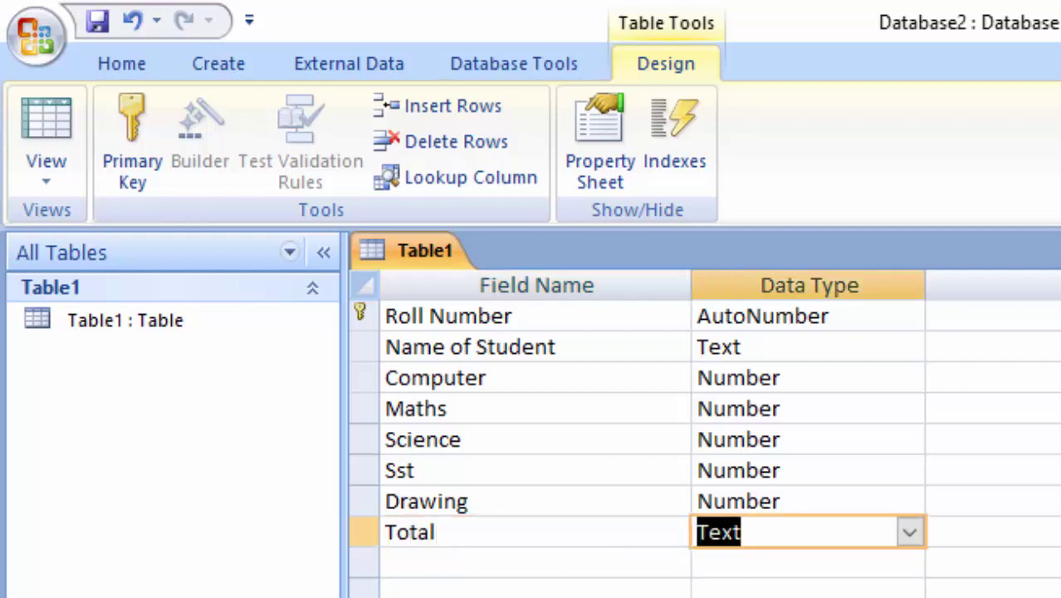
pyautogui.click(910, 532)
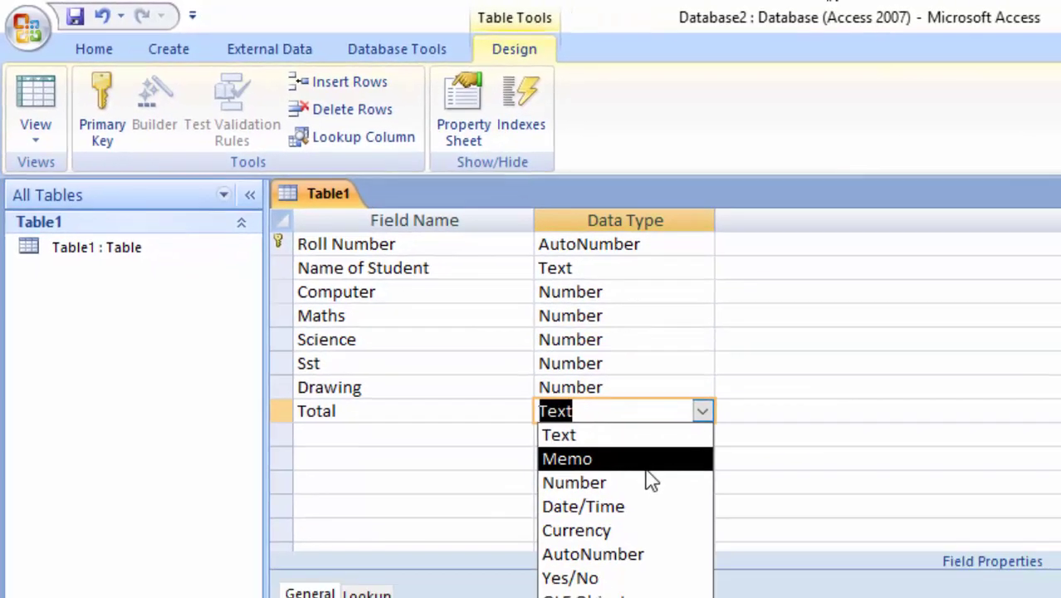
pyautogui.click(646, 482)
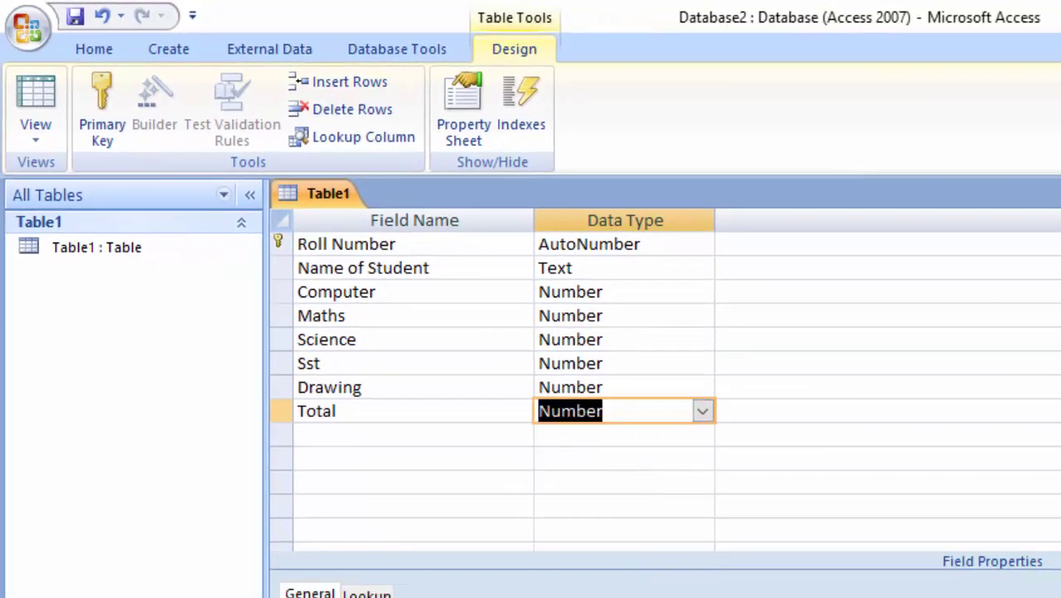
pyautogui.click(358, 435)
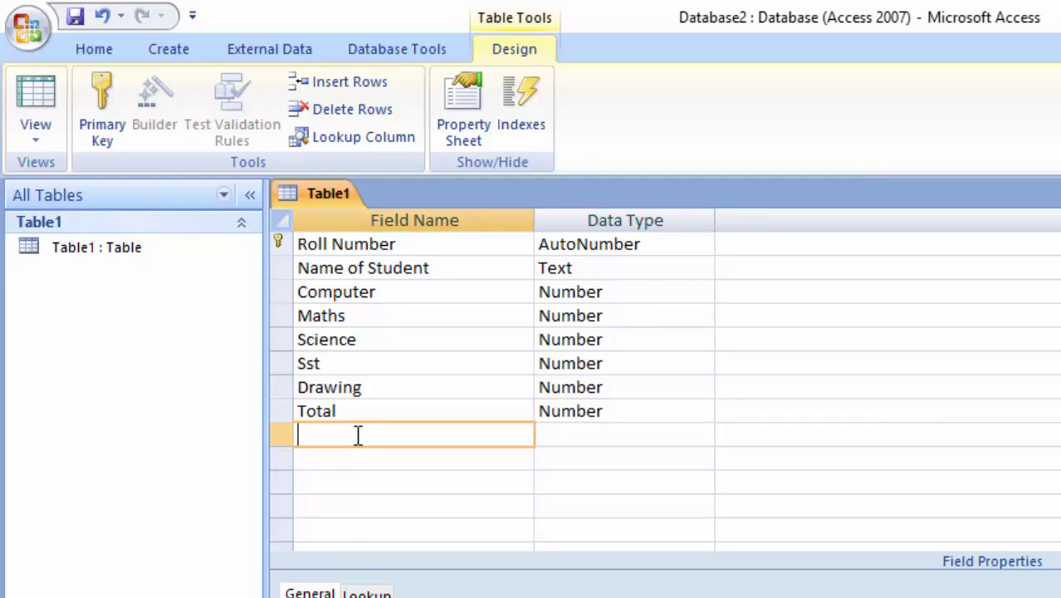
pyautogui.write('Avera')
pyautogui.write('ge')
pyautogui.press('Tab')
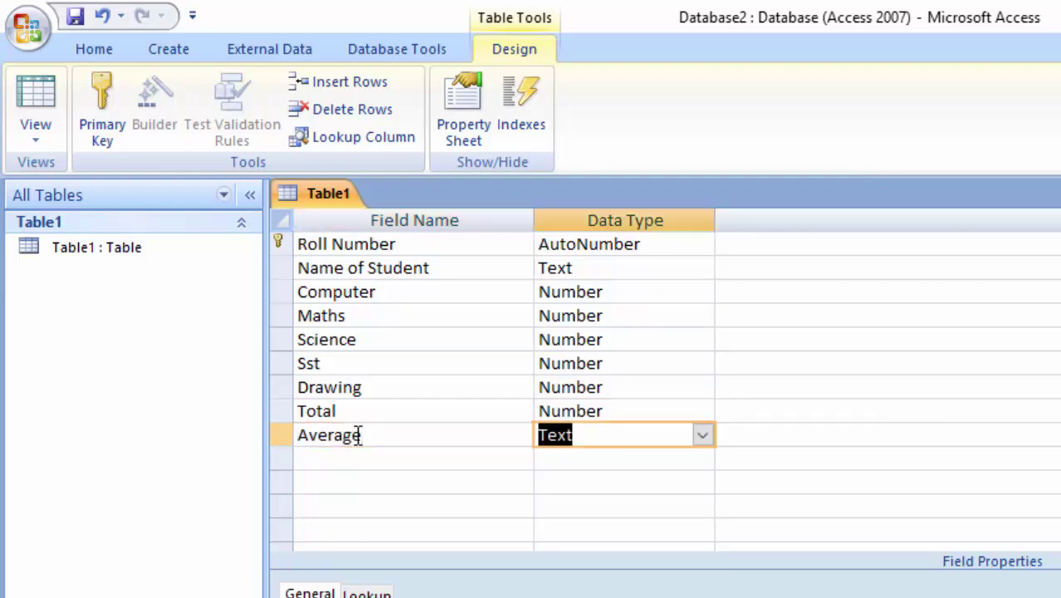
pyautogui.click(702, 435)
pyautogui.click(669, 505)
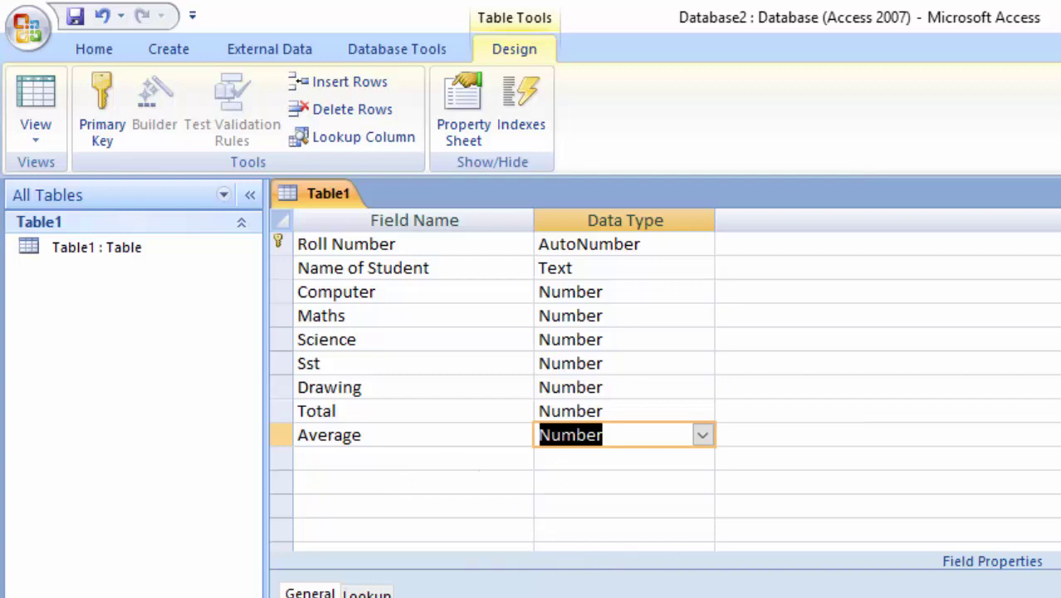
# - Save Table1 and switch it to Datasheet View
pyautogui.click(388, 459)
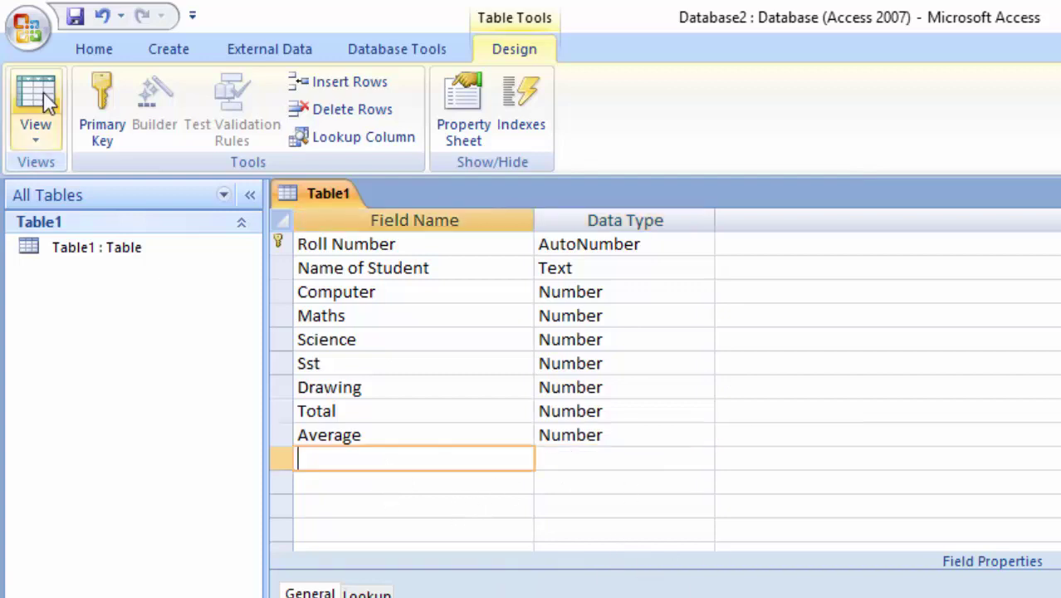
pyautogui.click(43, 91)
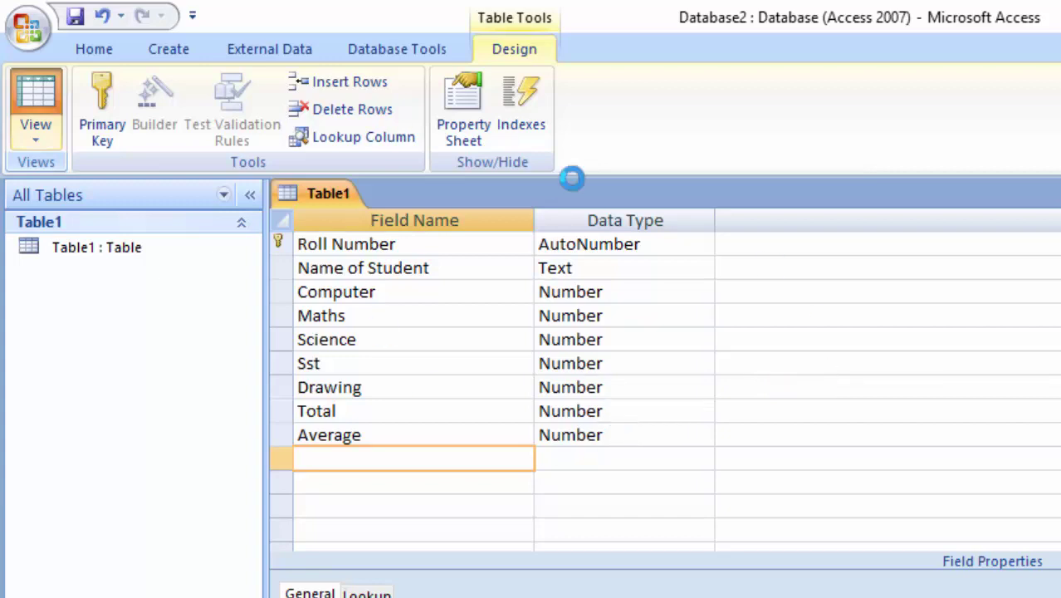
pyautogui.click(822, 542)
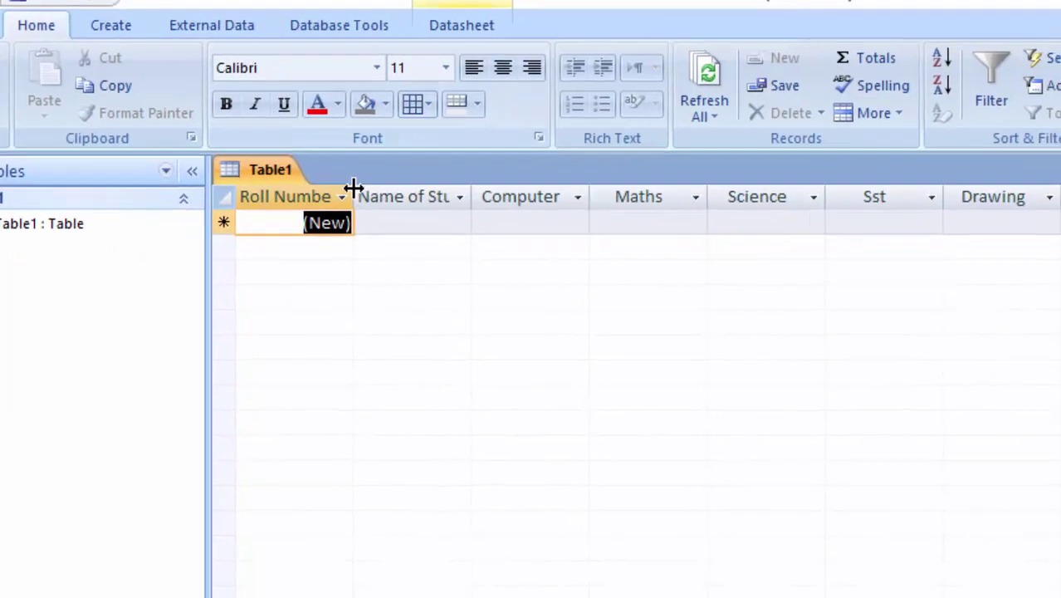
# - Widen the Roll Number and Name of Student columns to fit their headings
pyautogui.click(399, 221)
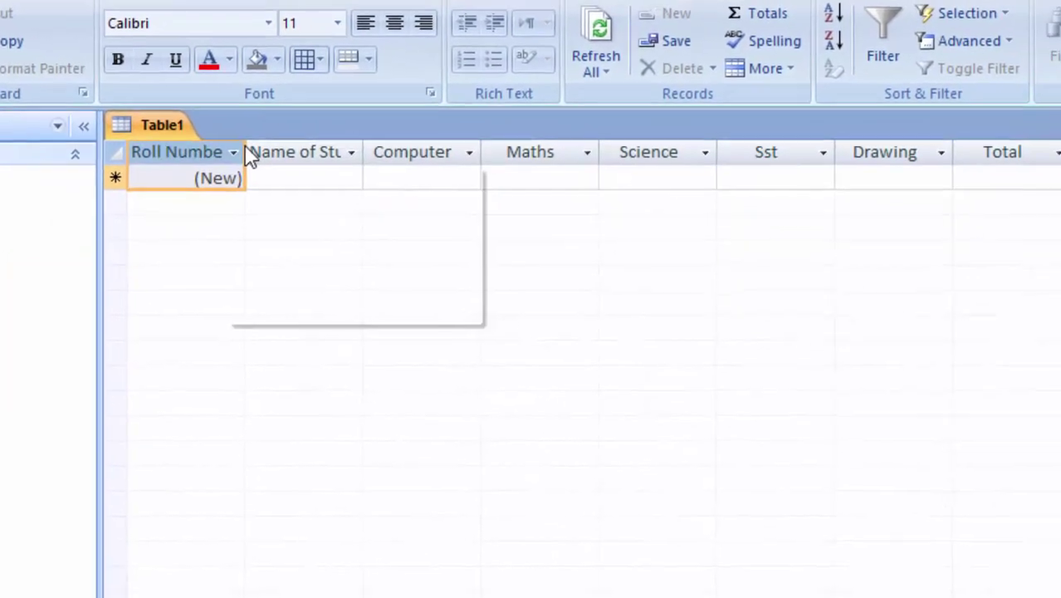
pyautogui.click(197, 135)
pyautogui.moveTo(195, 132); pyautogui.dragTo(232, 200)
pyautogui.moveTo(344, 130); pyautogui.dragTo(388, 209)
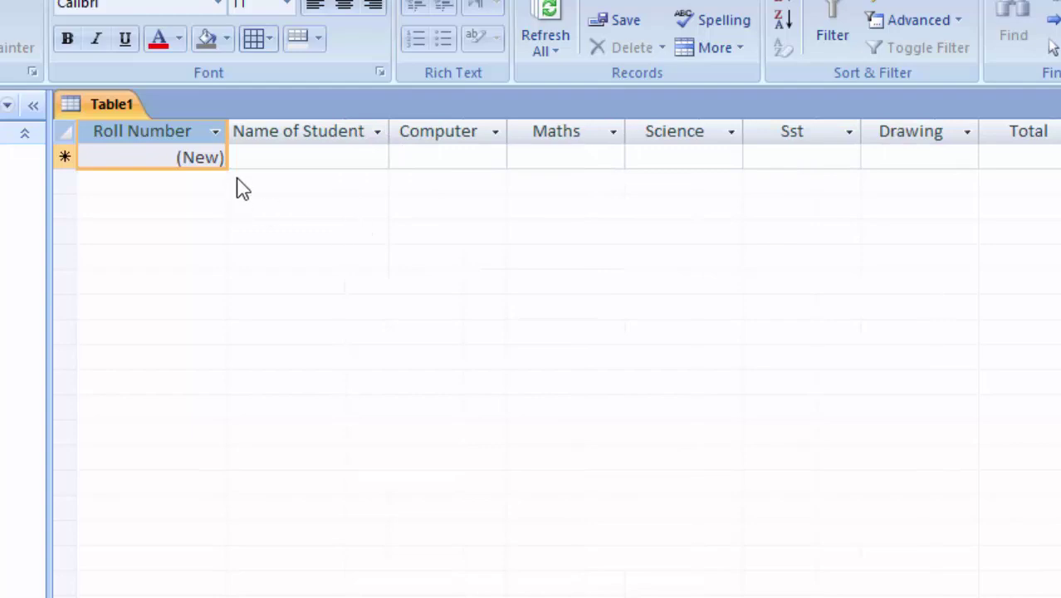
# - Enter the first student's name with marks 56, 78, 67, 78 and 78
pyautogui.click(283, 157)
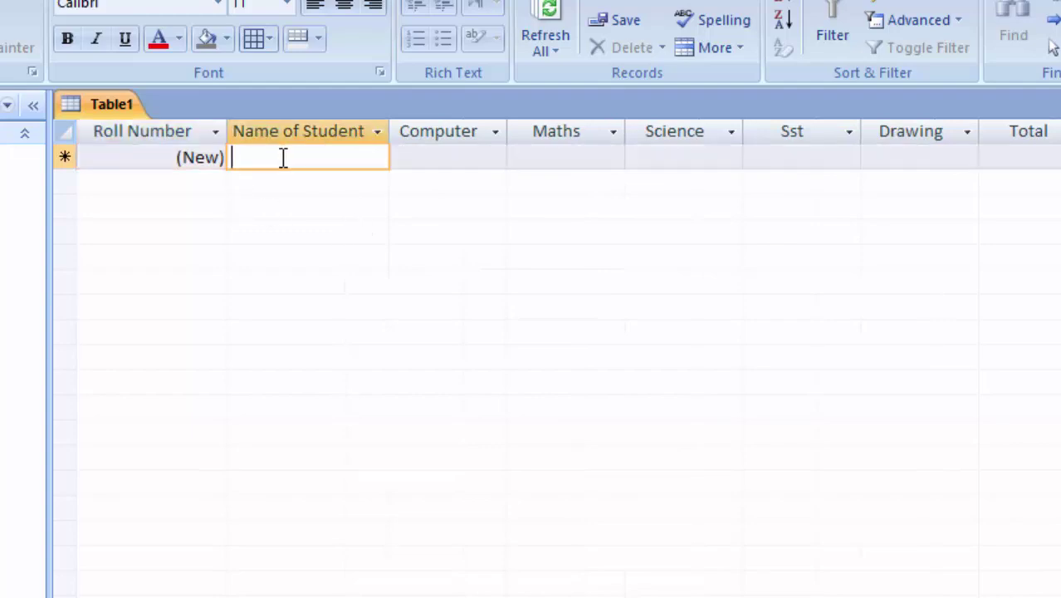
pyautogui.write('Ram')
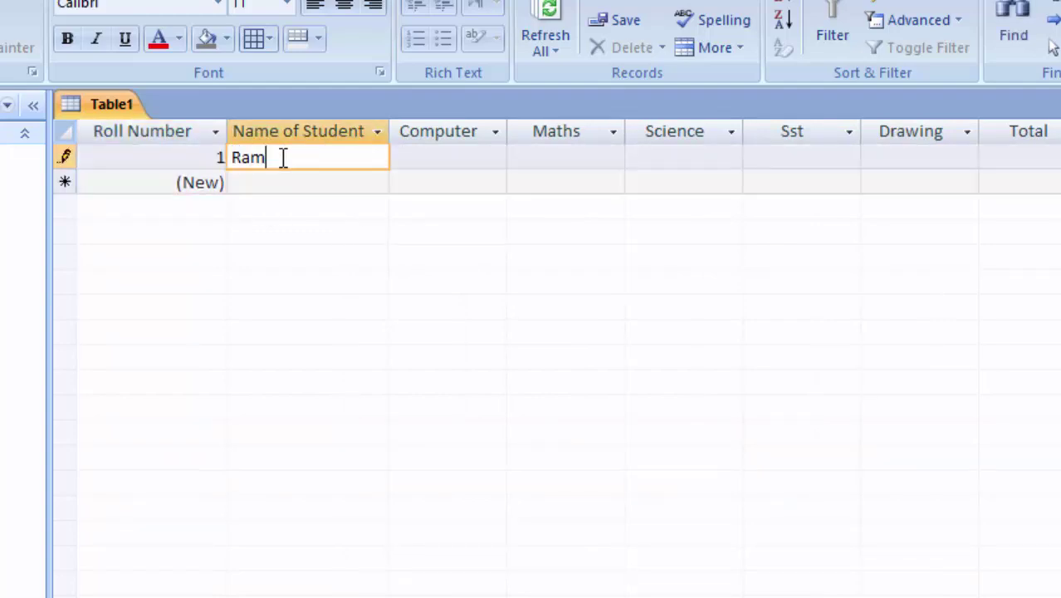
pyautogui.press('Tab')
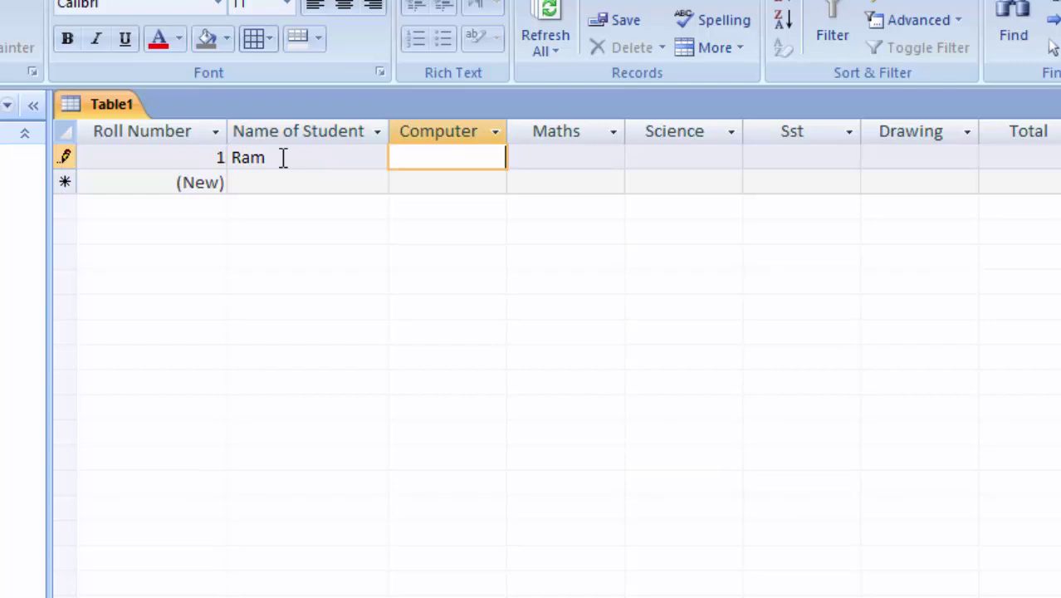
pyautogui.write('56')
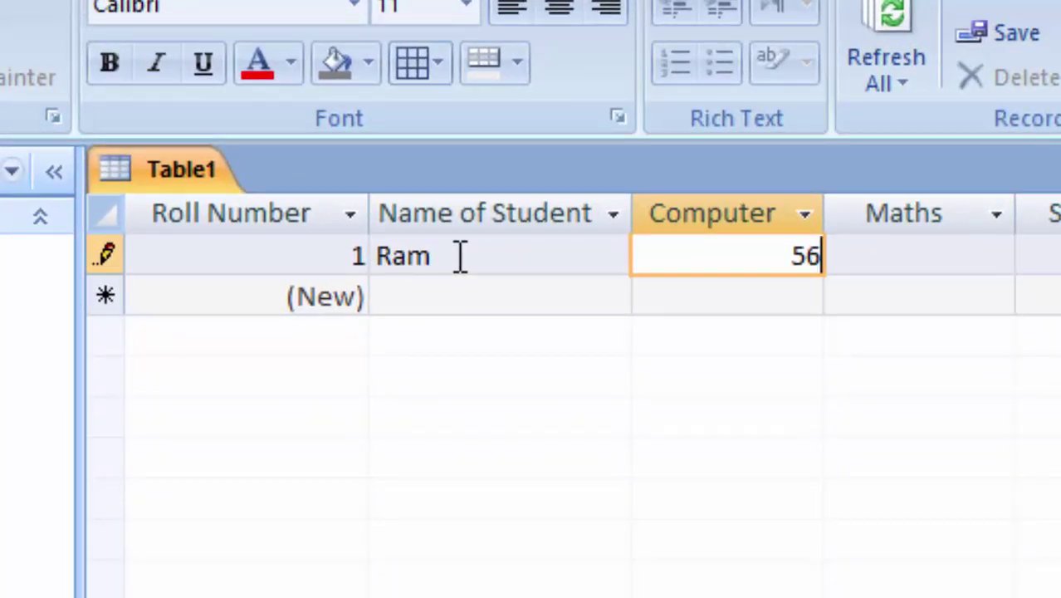
pyautogui.press('Tab')
pyautogui.write('78')
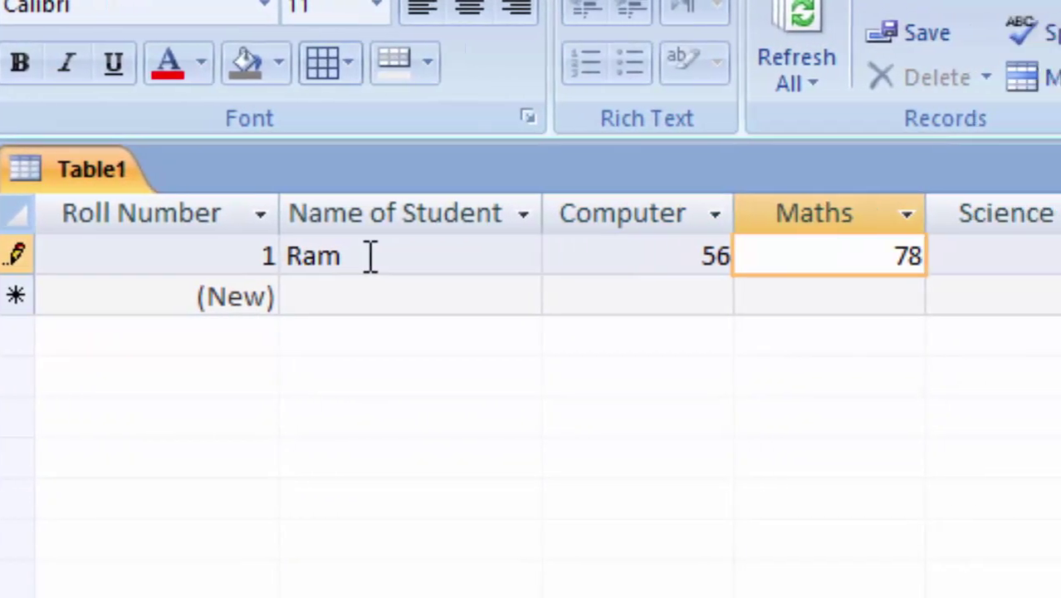
pyautogui.press('Tab')
pyautogui.write('67')
pyautogui.press('Tab')
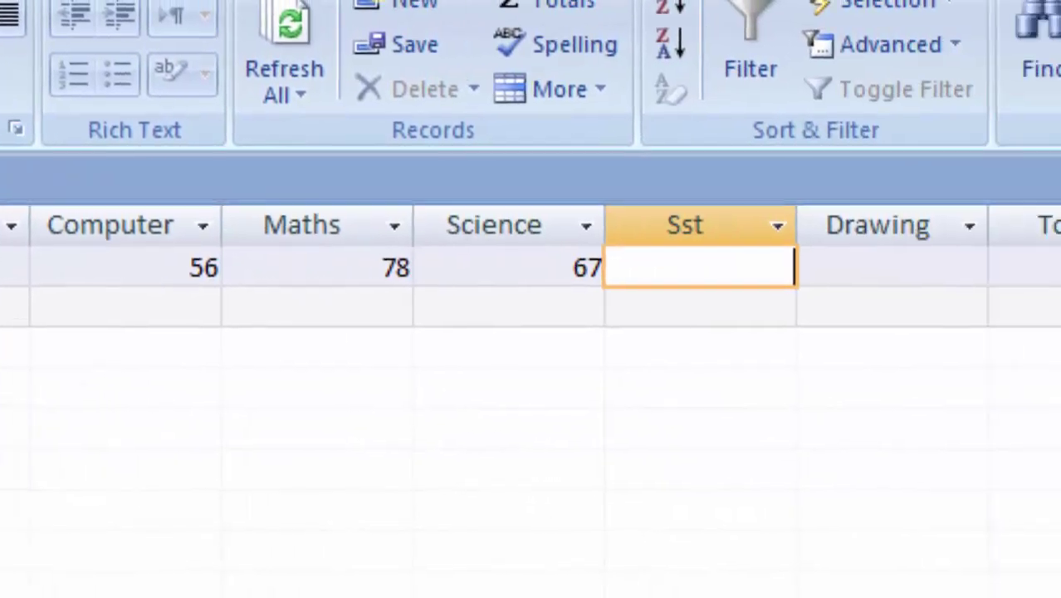
pyautogui.write('78')
pyautogui.press('Tab')
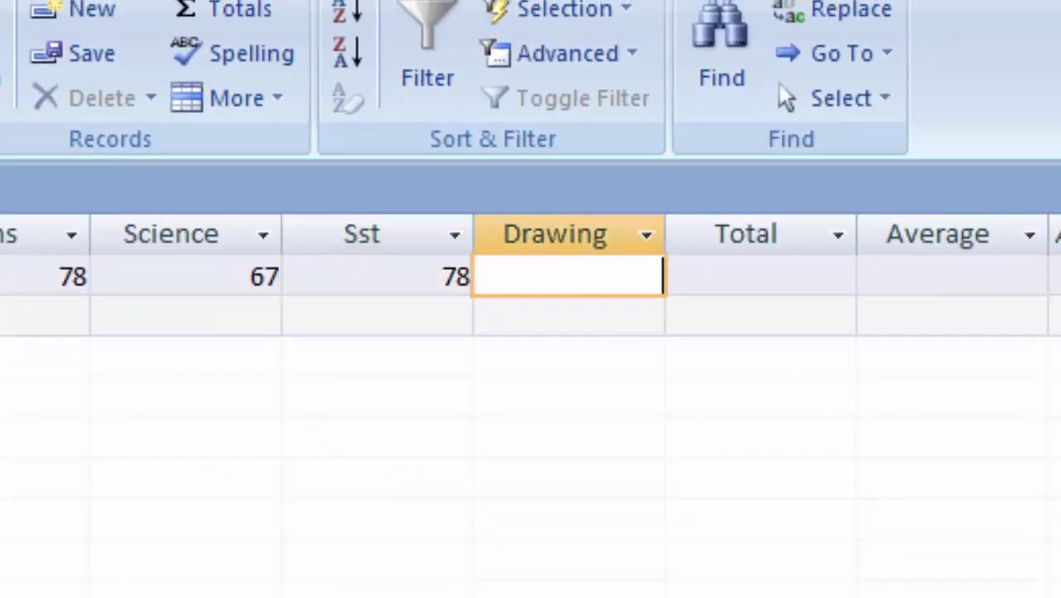
pyautogui.write('78')
pyautogui.press('Tab')
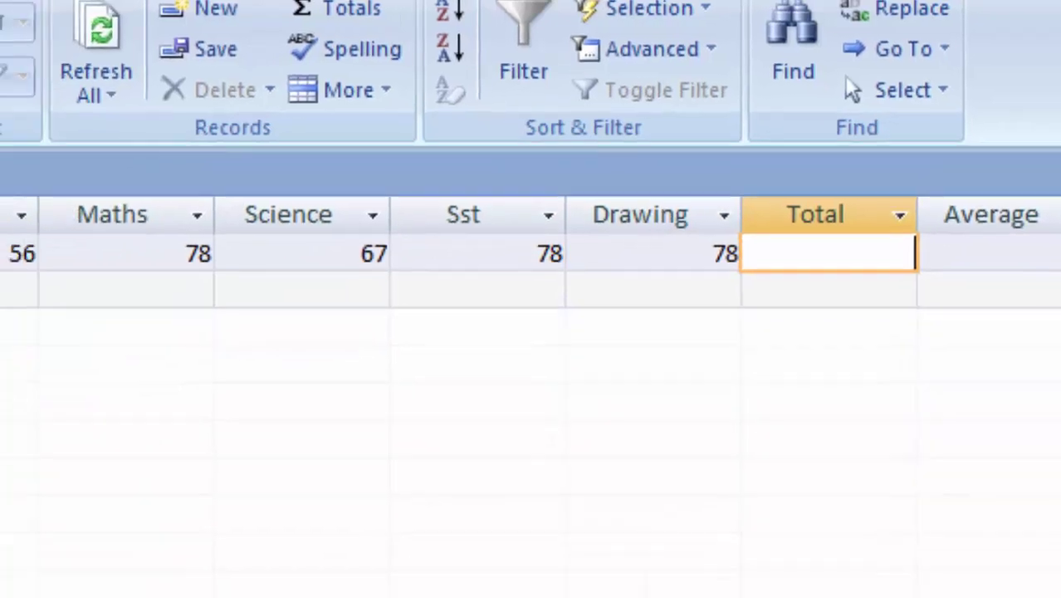
# - Enter the second student's name with marks 67, 78, 89, 67 and 89
pyautogui.click(320, 204)
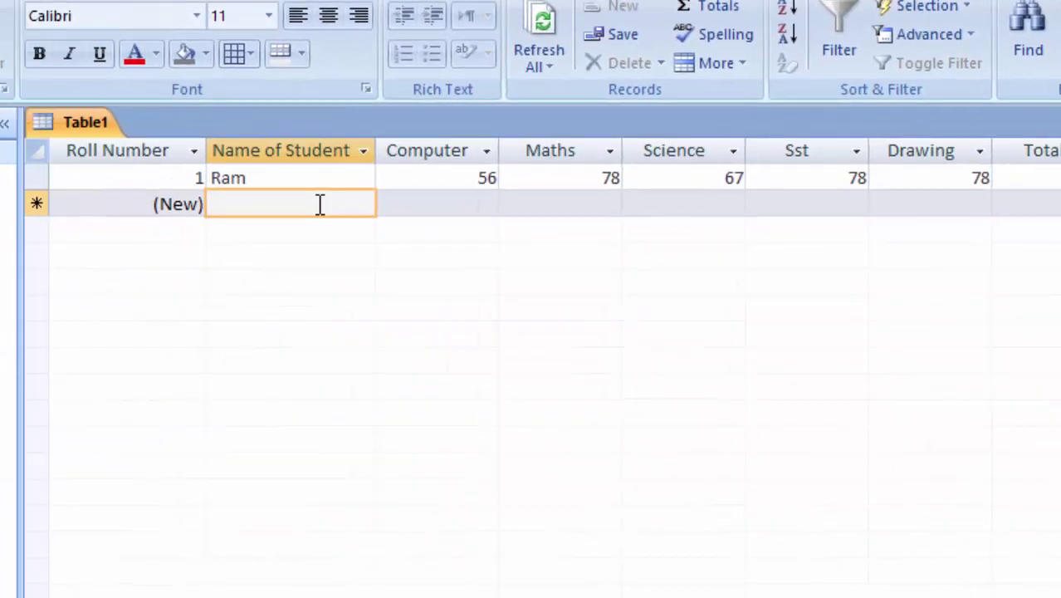
pyautogui.write('Du')
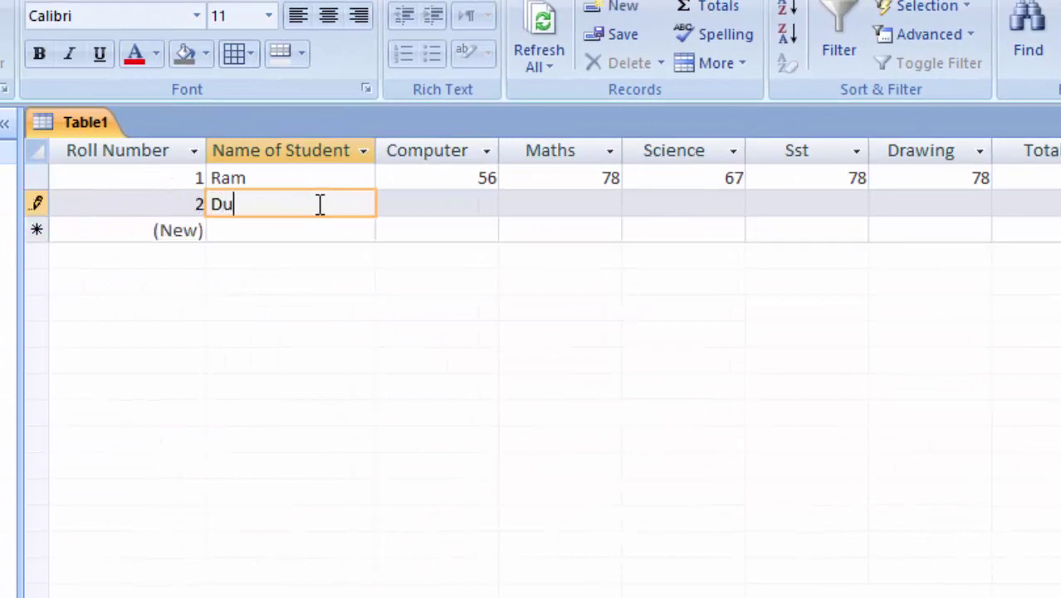
pyautogui.write('rges')
pyautogui.write('h')
pyautogui.press('Tab')
pyautogui.write('6')
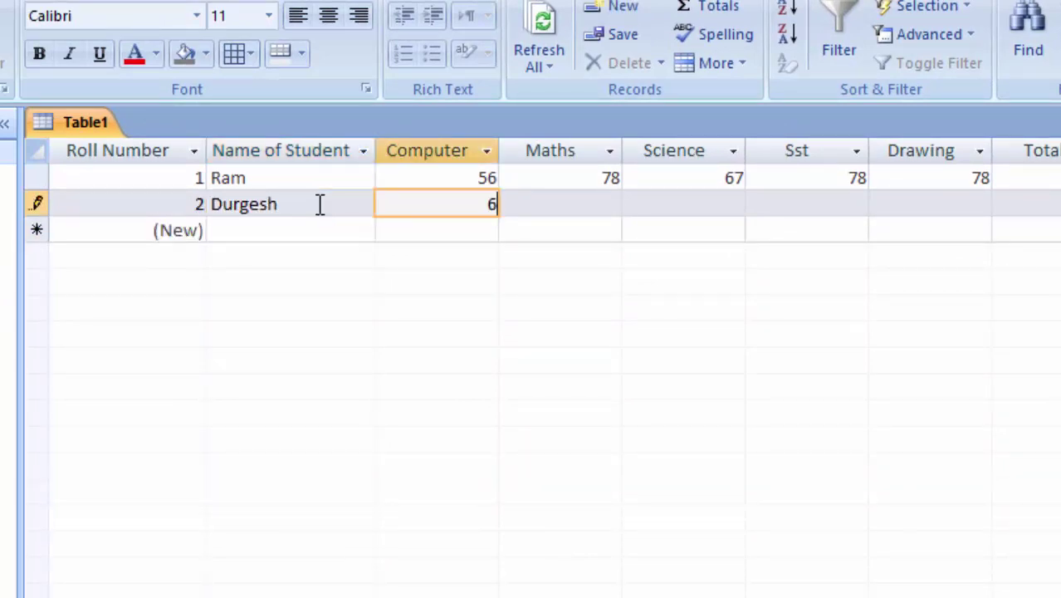
pyautogui.write('7')
pyautogui.press('Tab')
pyautogui.write('7')
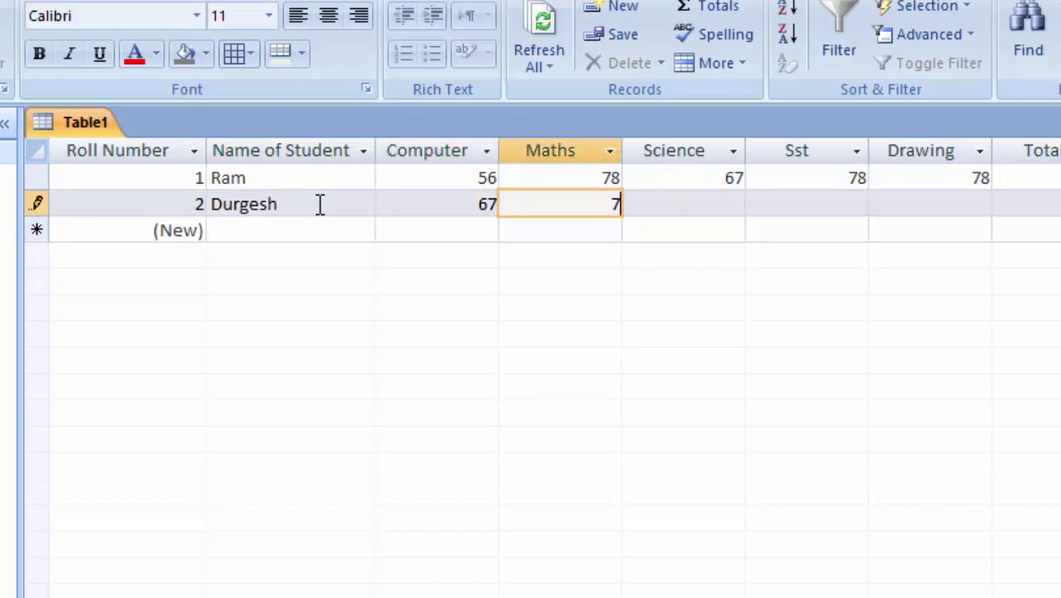
pyautogui.write('8')
pyautogui.press('Tab')
pyautogui.write('89')
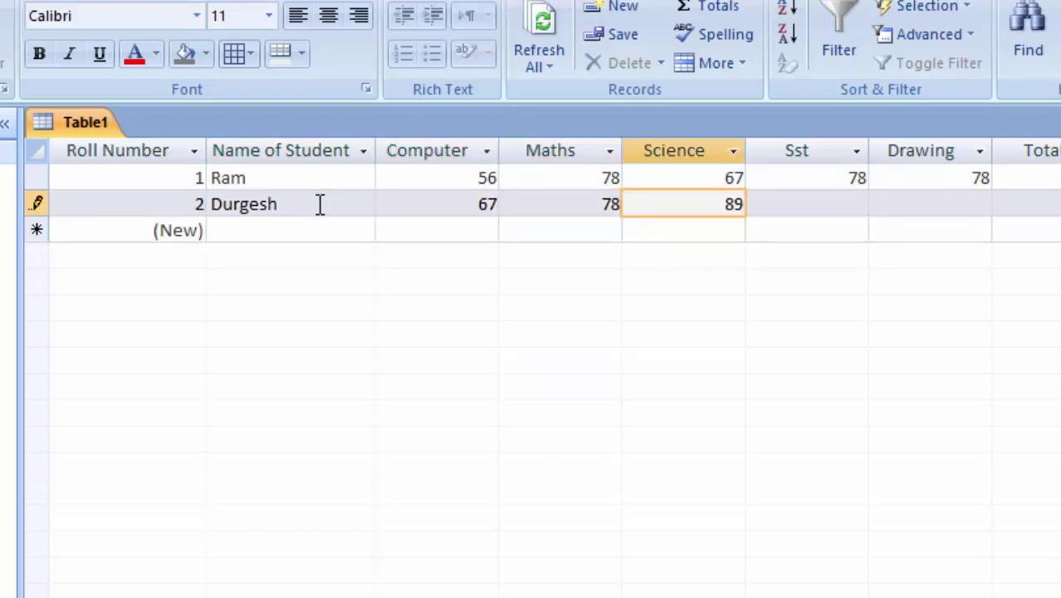
pyautogui.press('Tab')
pyautogui.write('67')
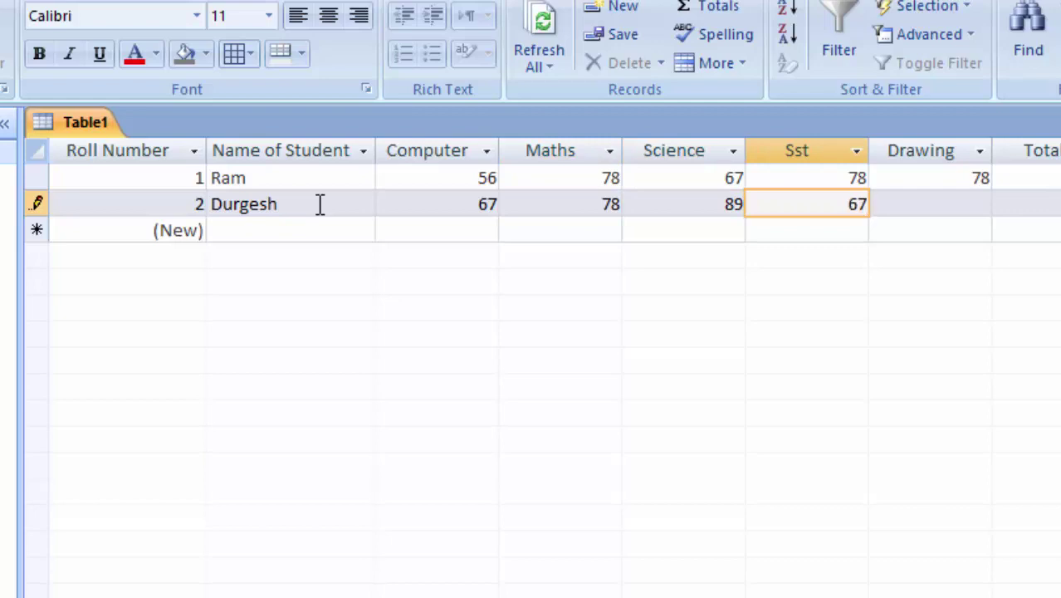
pyautogui.press('Tab')
pyautogui.write('89')
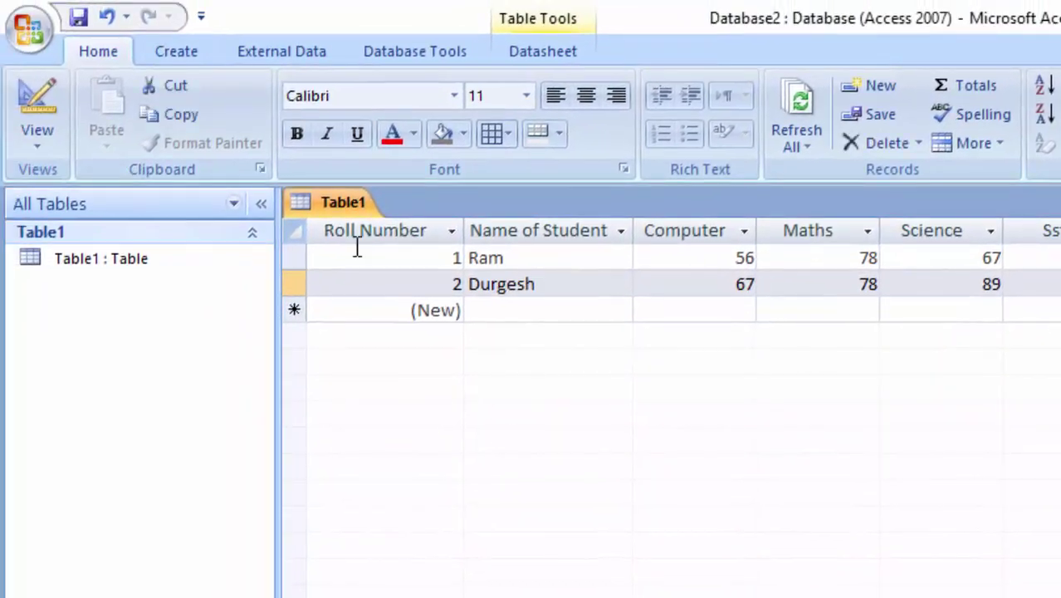
pyautogui.click(166, 48)
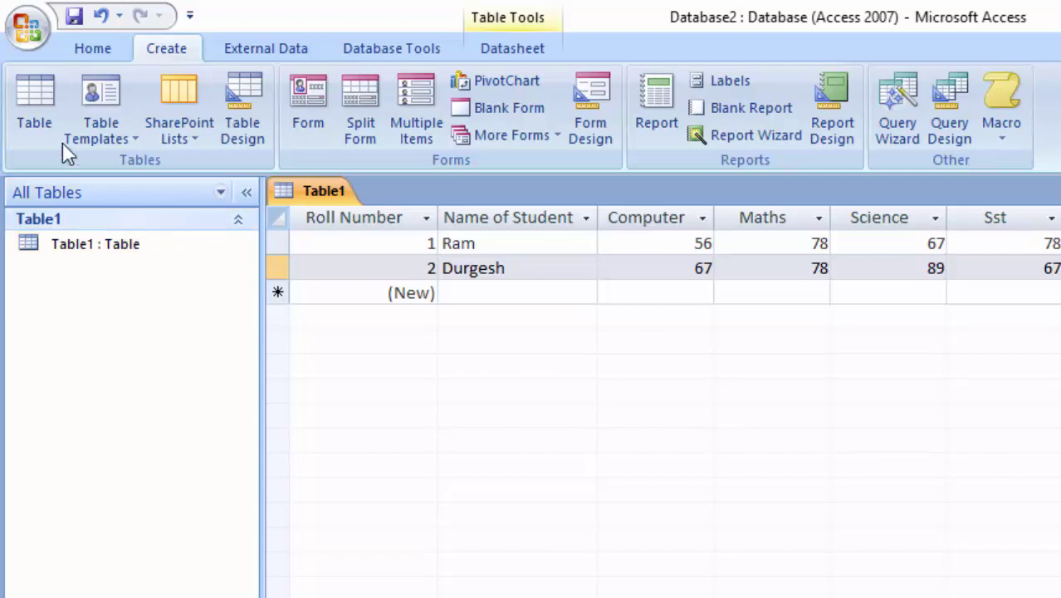
pyautogui.click(87, 232)
pyautogui.rightClick(96, 244)
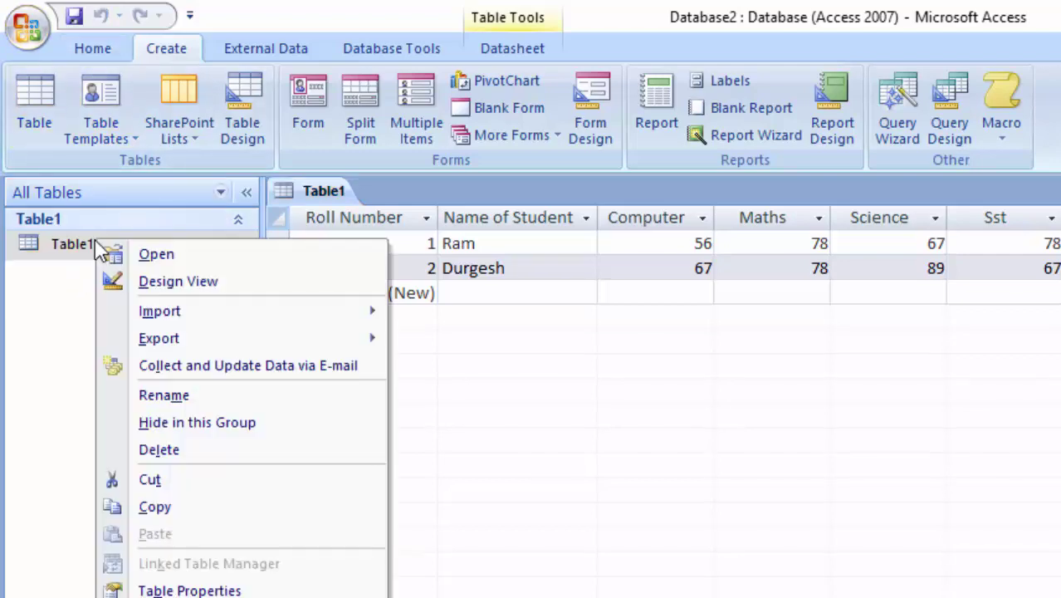
pyautogui.click(125, 280)
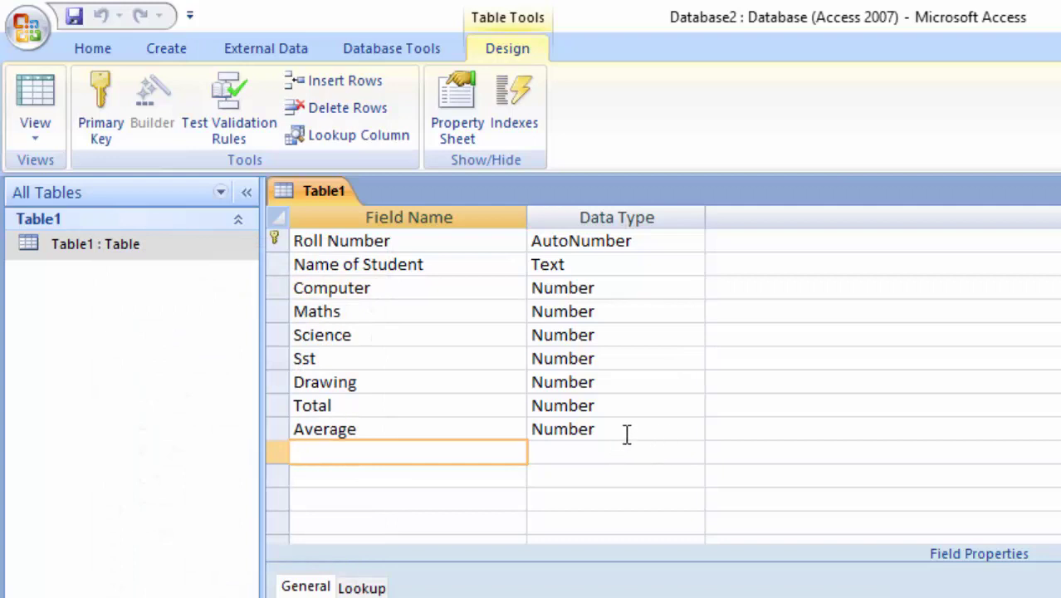
pyautogui.click(627, 435)
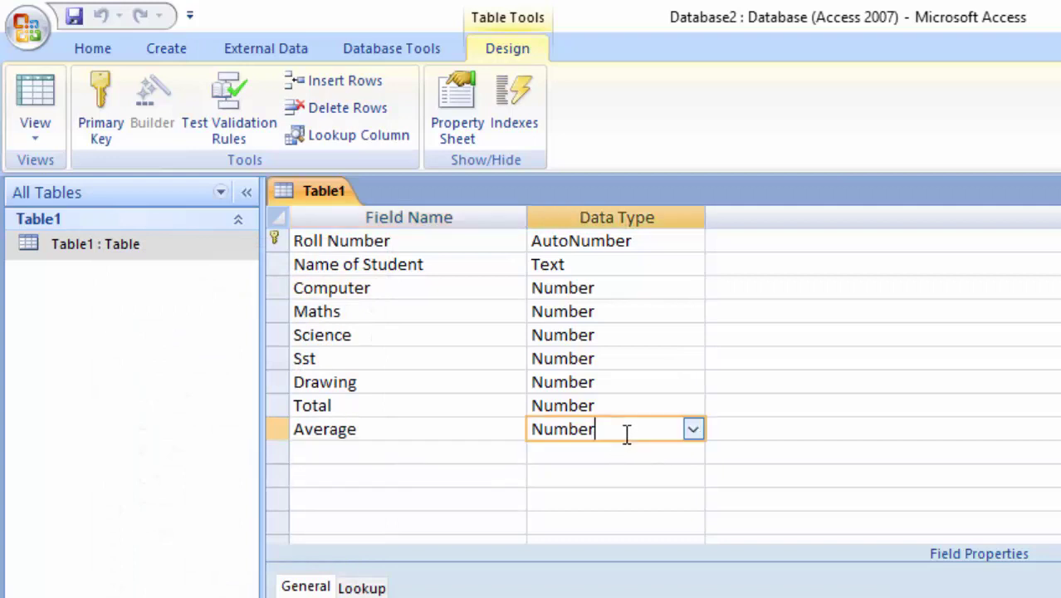
pyautogui.click(693, 429)
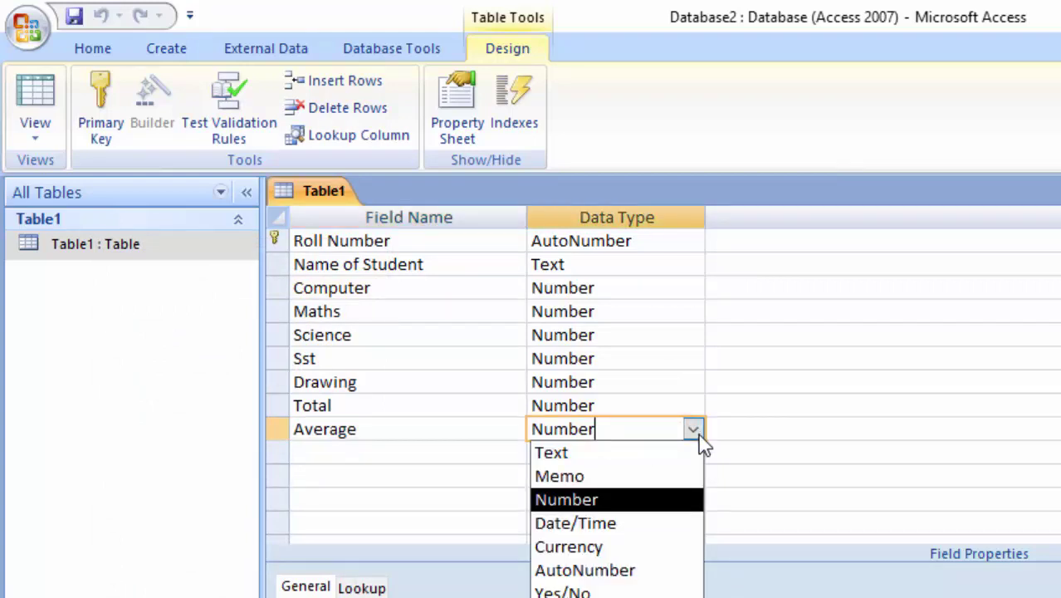
pyautogui.click(700, 440)
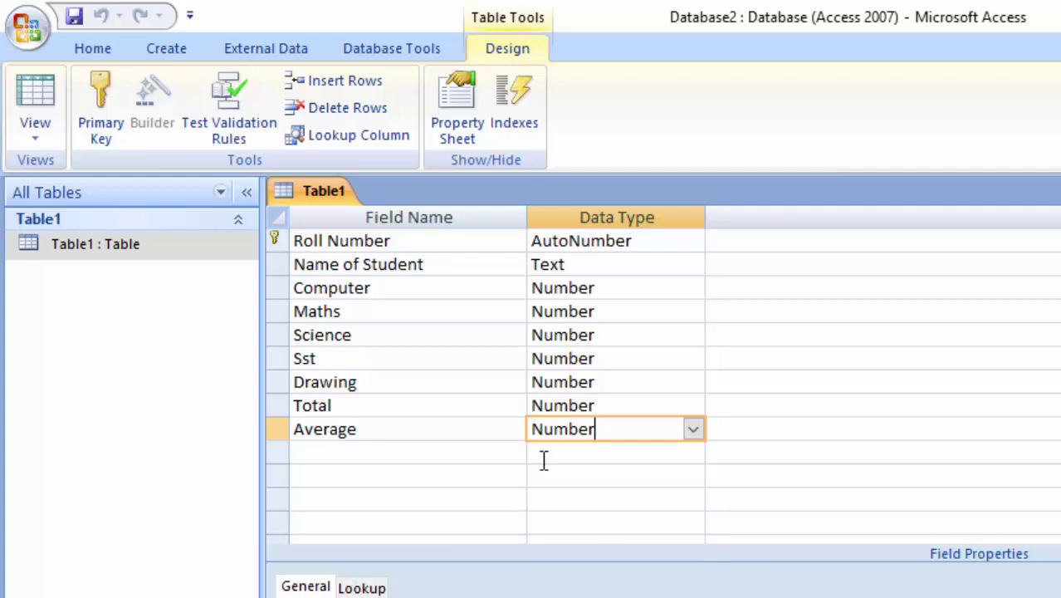
pyautogui.click(35, 93)
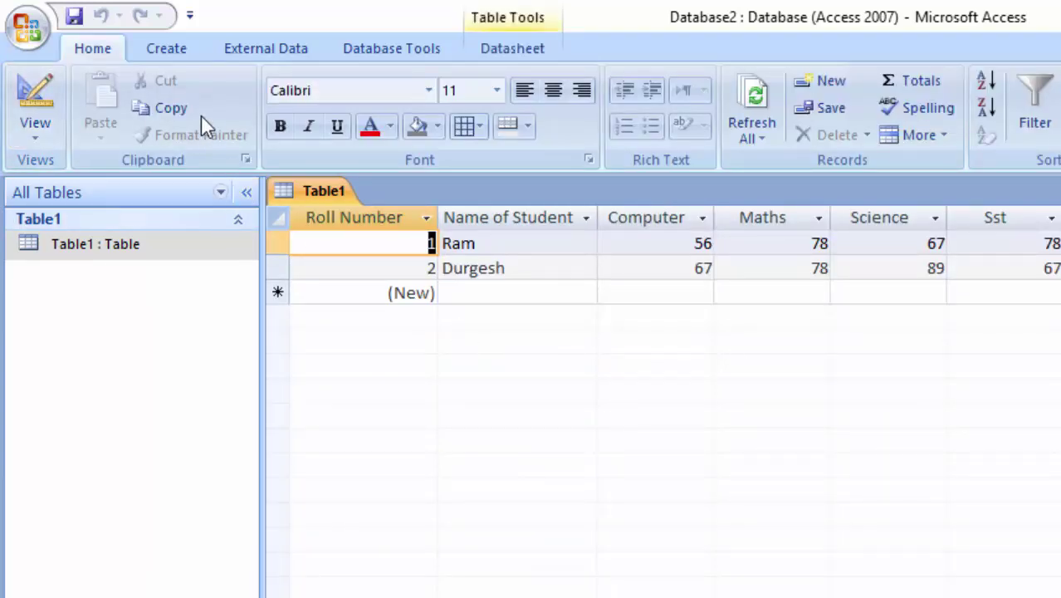
# - Start a design query on Table1 and place all nine fields, Roll Number through Average, in the grid
pyautogui.click(163, 50)
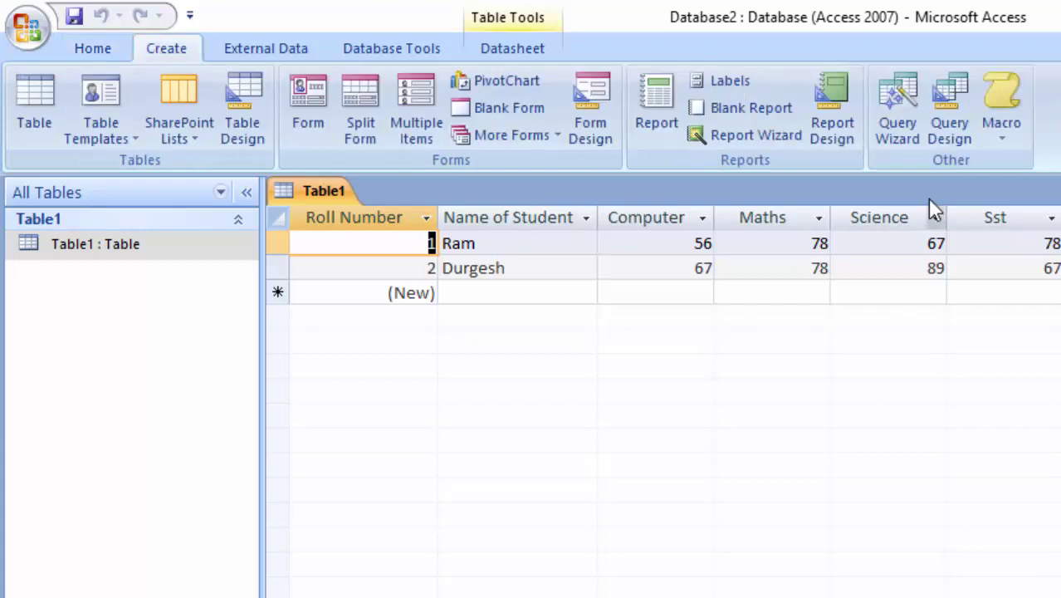
pyautogui.click(948, 98)
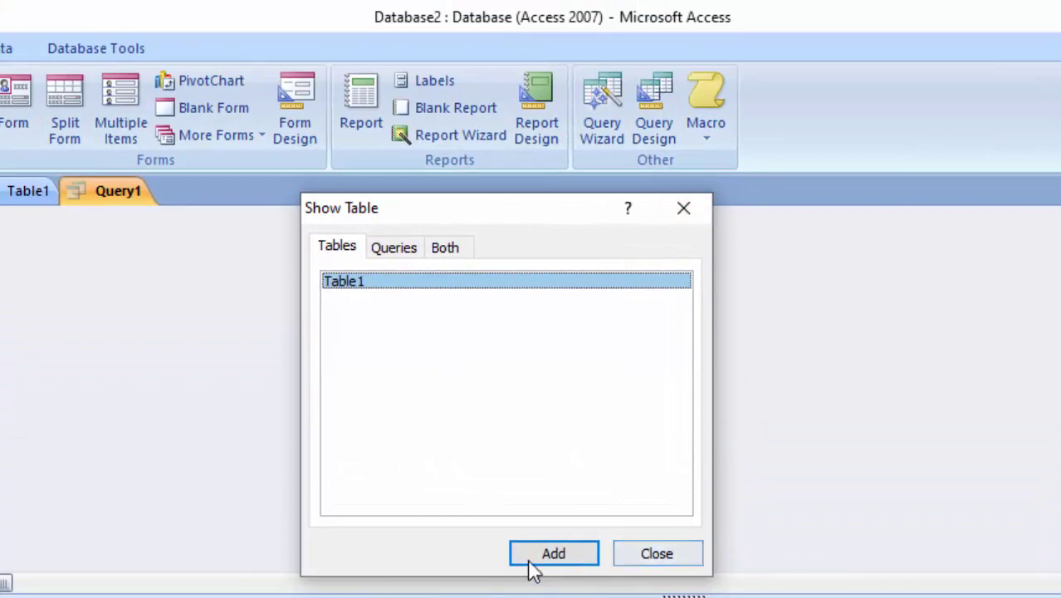
pyautogui.click(554, 557)
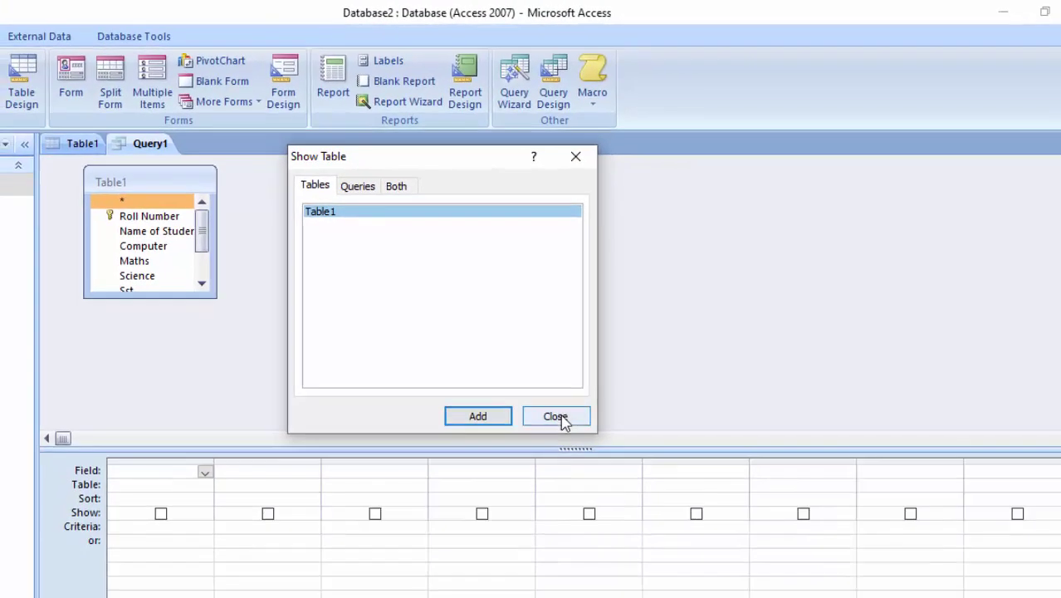
pyautogui.click(657, 555)
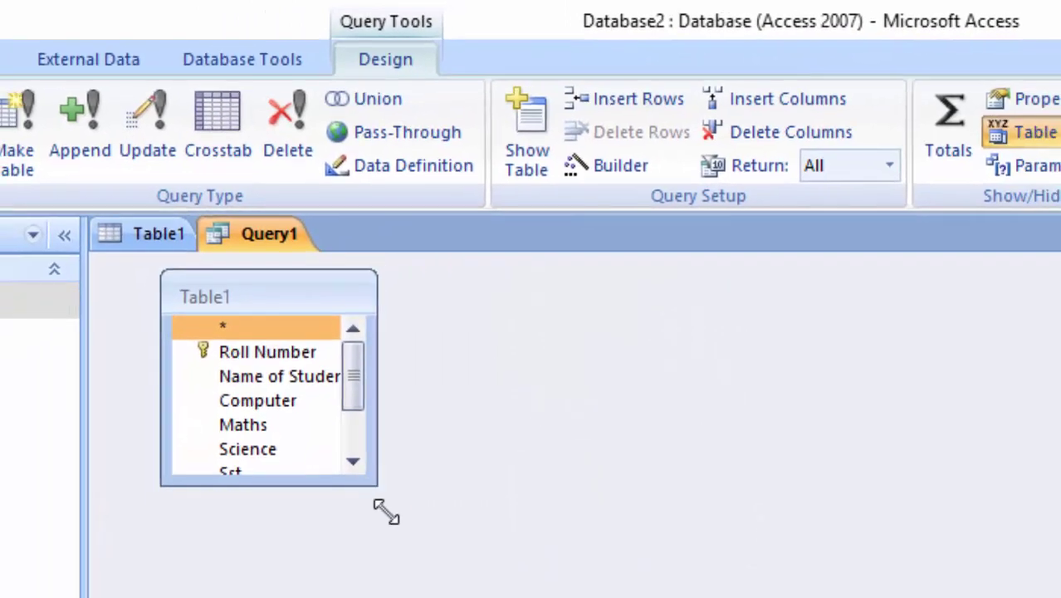
pyautogui.moveTo(377, 525); pyautogui.dragTo(380, 384)
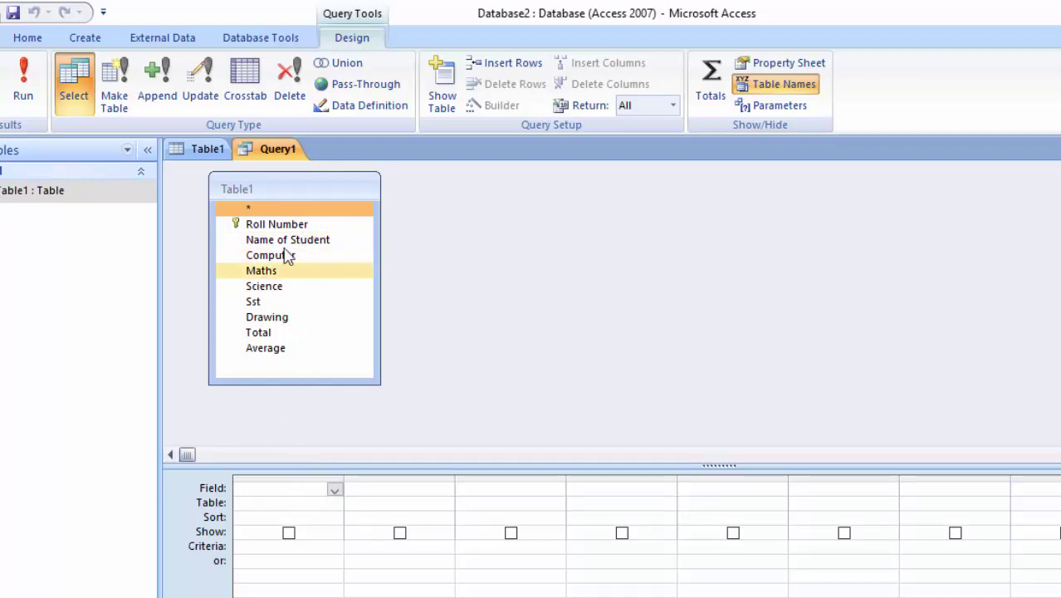
pyautogui.doubleClick(313, 190)
pyautogui.moveTo(291, 240); pyautogui.dragTo(296, 491)
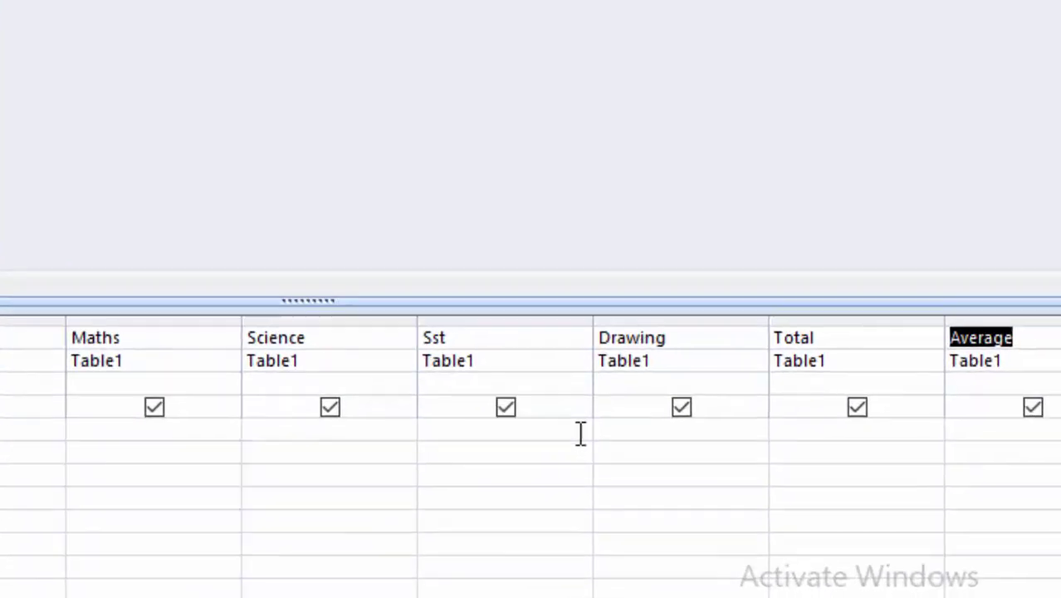
pyautogui.click(750, 215)
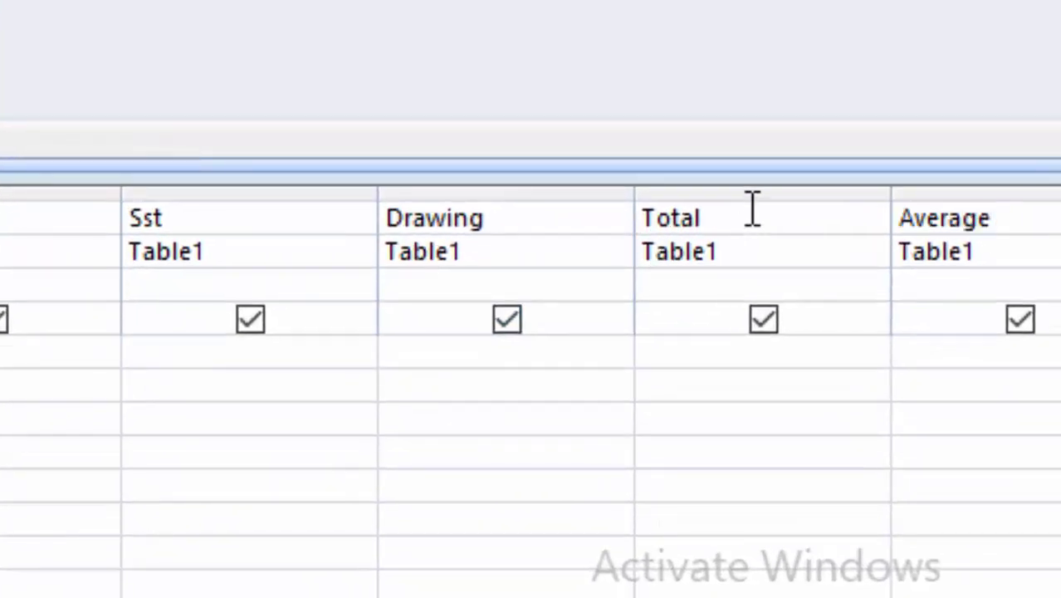
# - Open the Total cell in a 16-point Zoom box and add a colon after Total
pyautogui.rightClick(750, 220)
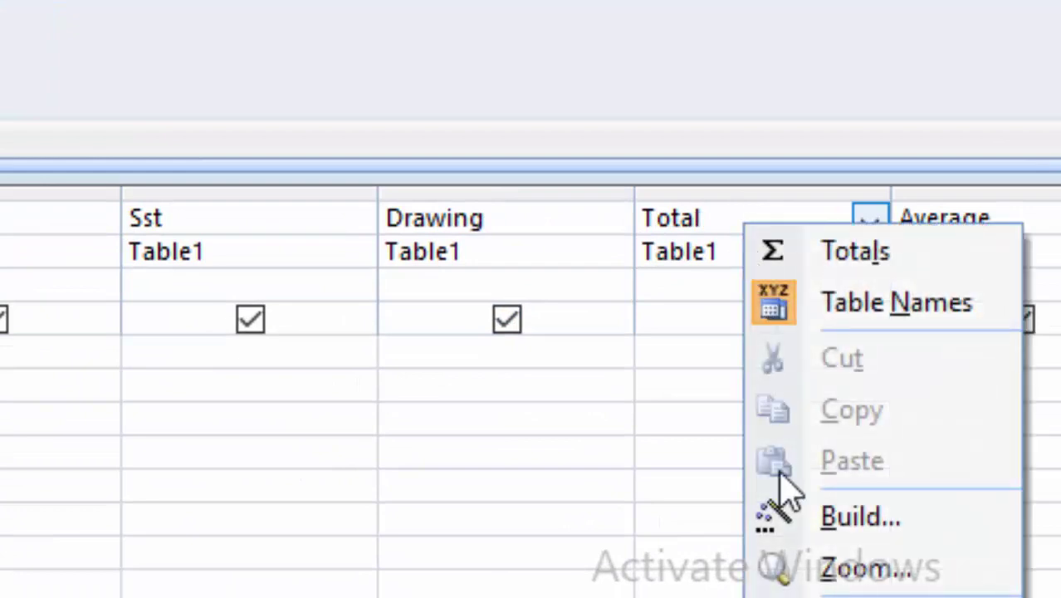
pyautogui.click(812, 564)
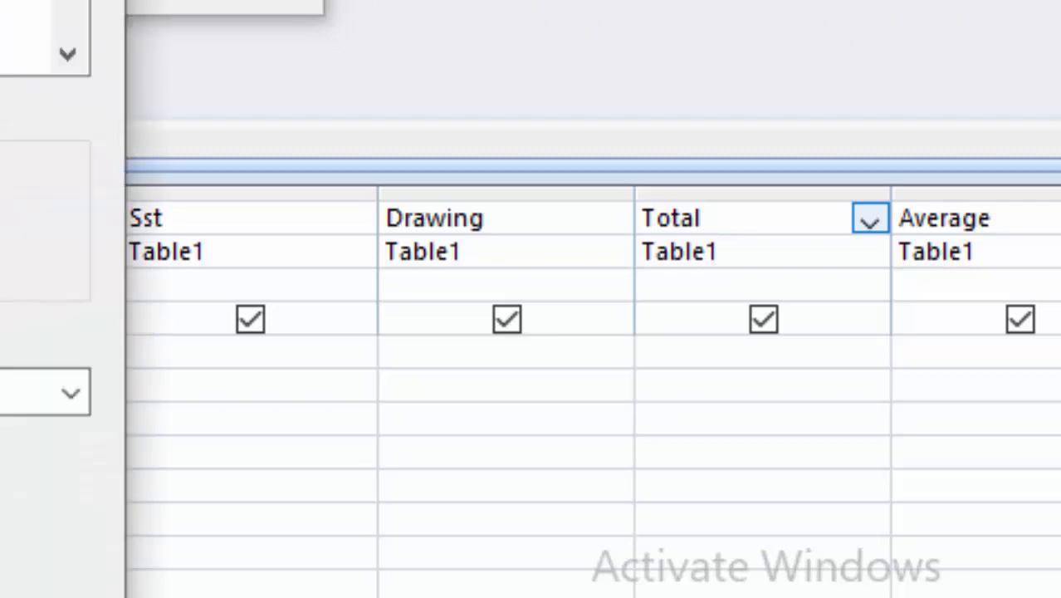
pyautogui.click(18, 55)
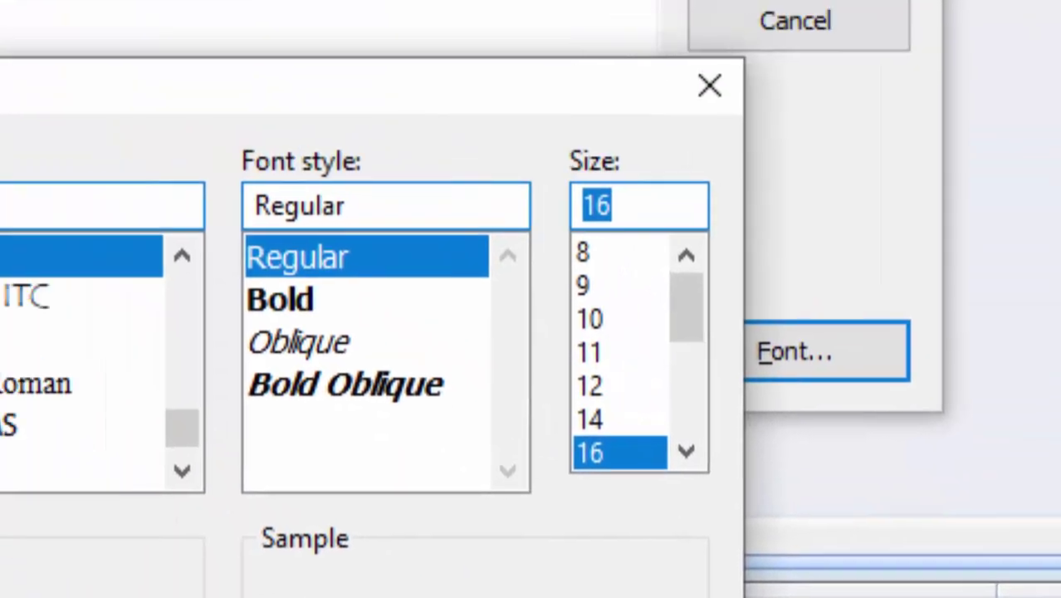
pyautogui.press('Return')
pyautogui.click(222, 120)
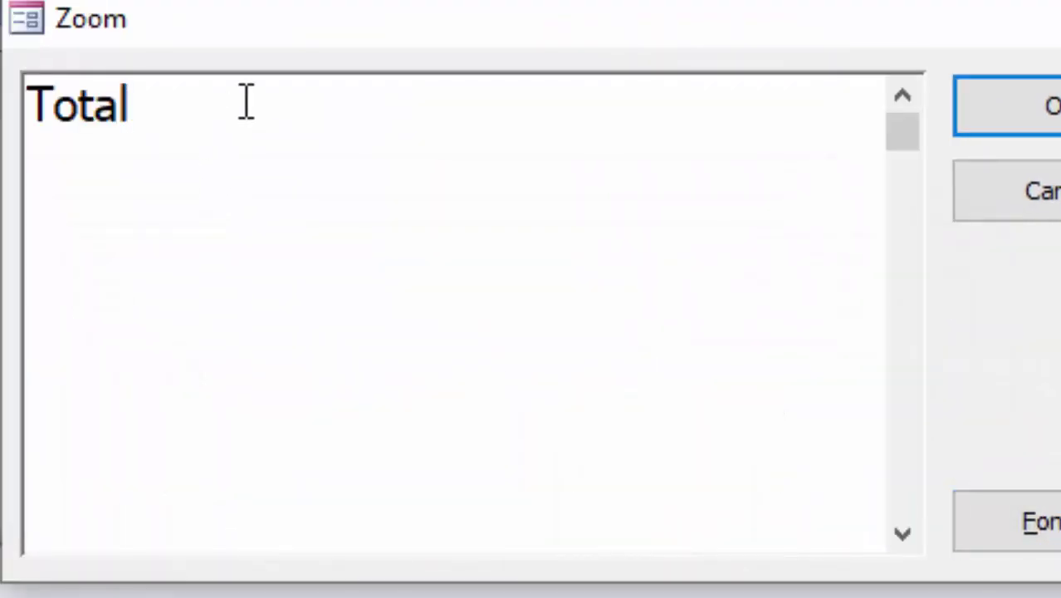
pyautogui.write(':')
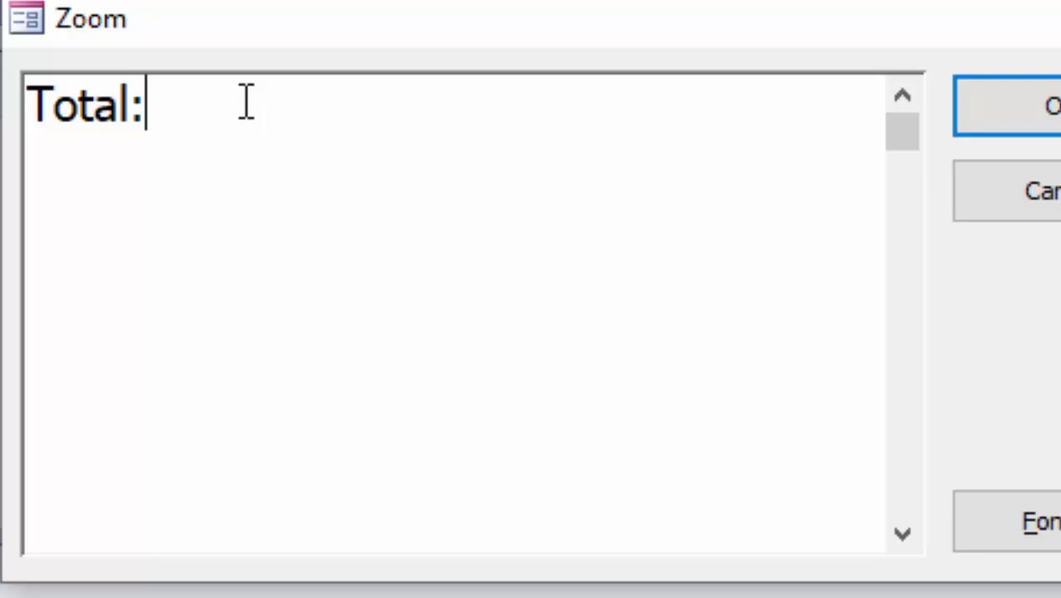
# - Type Total:[Computer]+[Maths]+[Science]+[Sst]+[Drawing], correcting the typos in Sst and the trailing plus
pyautogui.write('[')
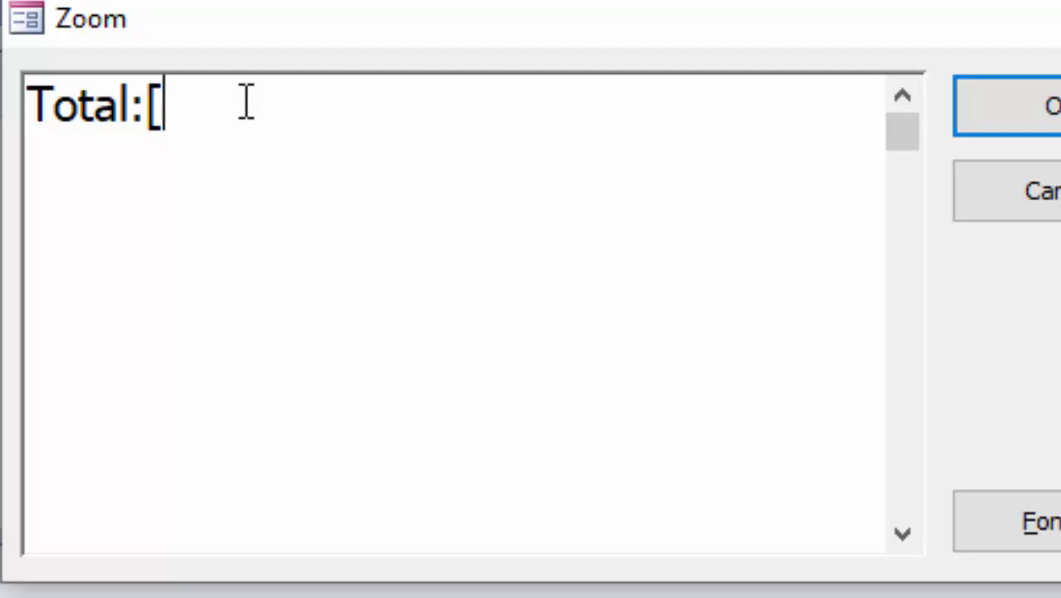
pyautogui.write('Co')
pyautogui.write('mp')
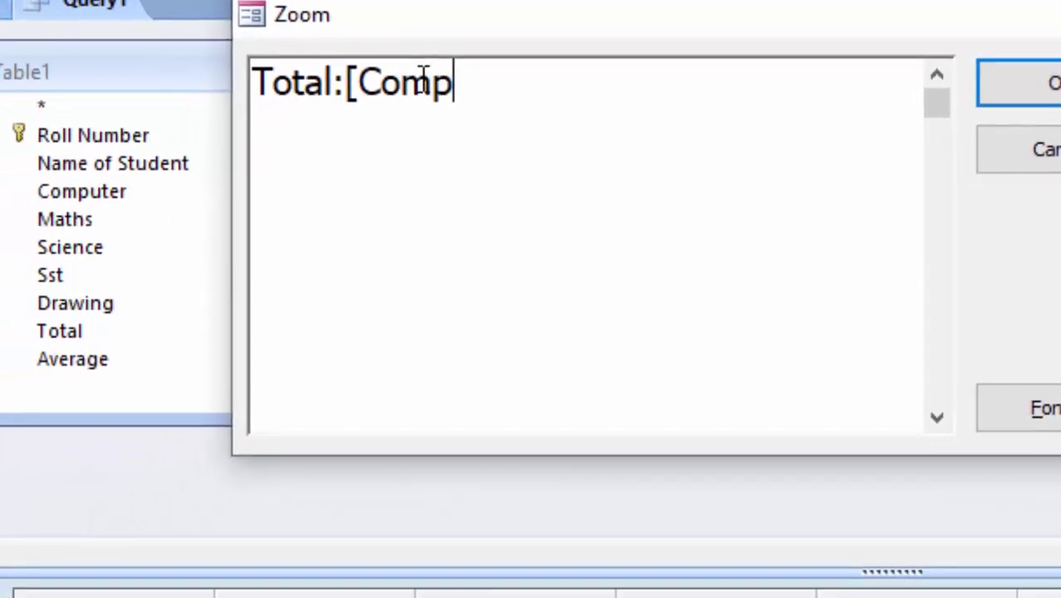
pyautogui.write('uter')
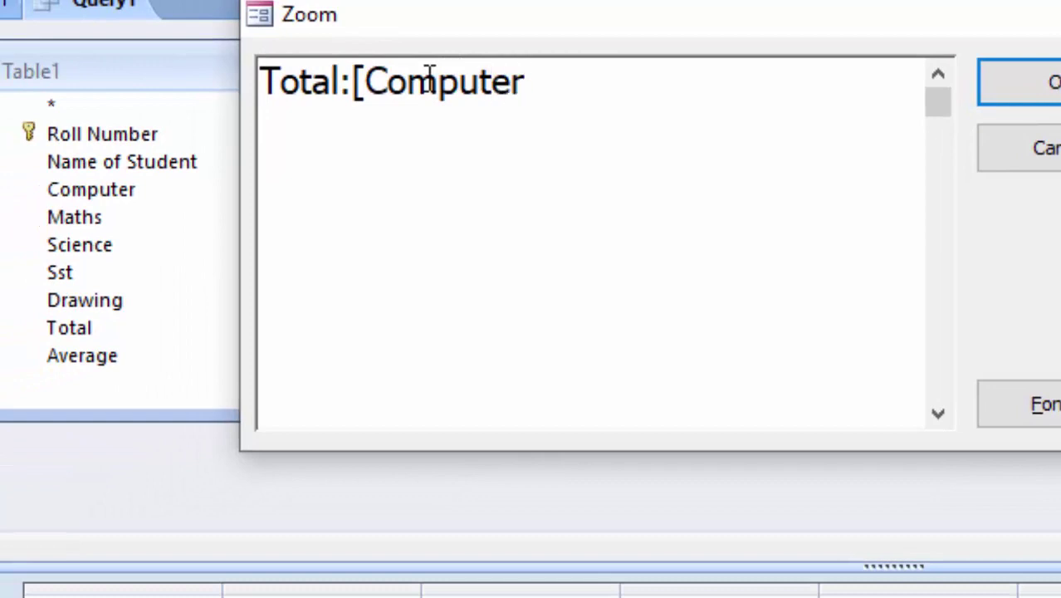
pyautogui.write(']+')
pyautogui.write('[')
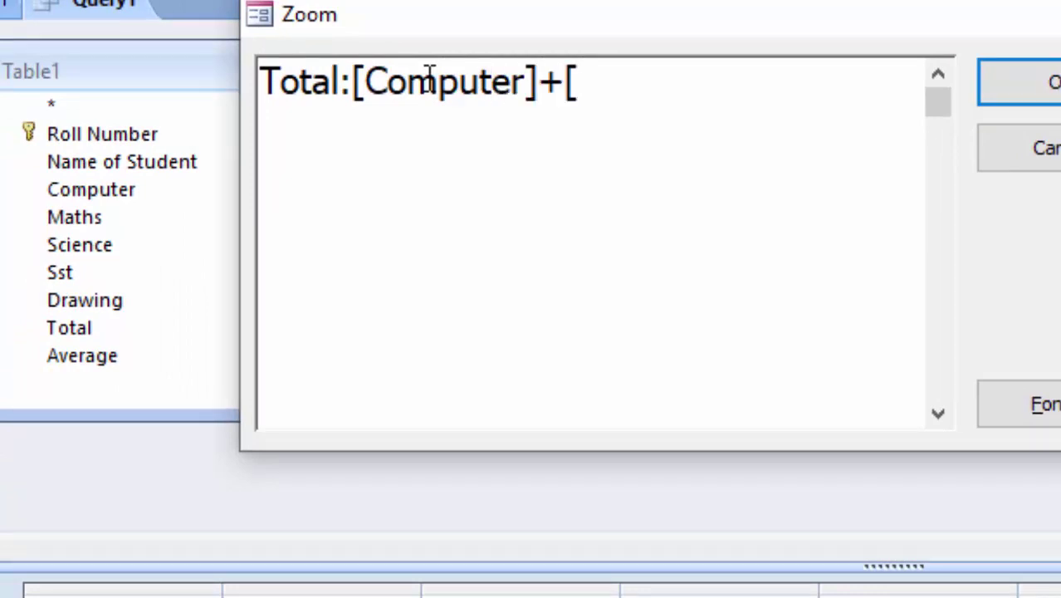
pyautogui.write('Ma')
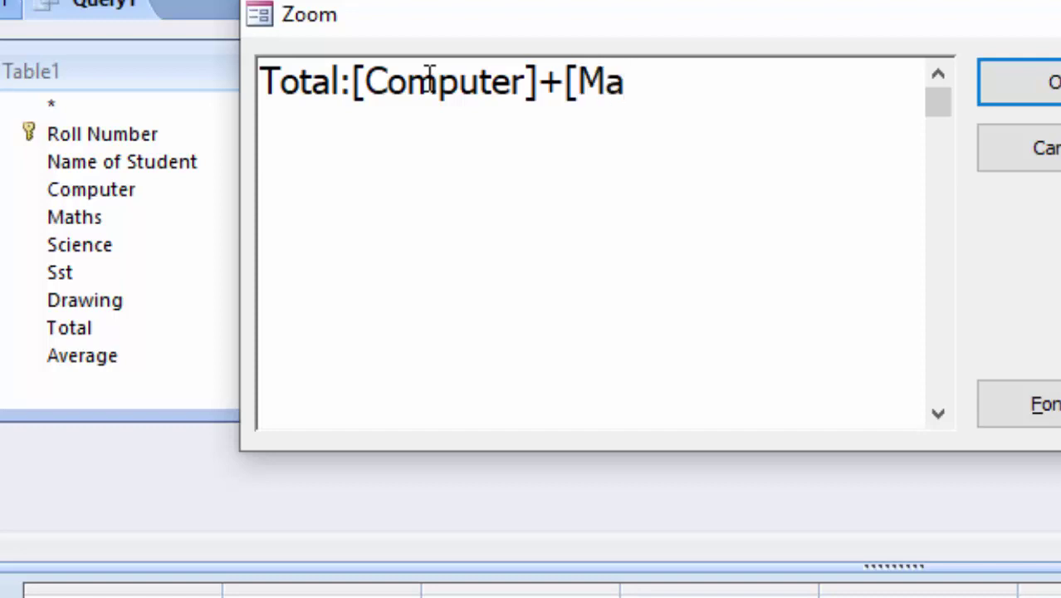
pyautogui.write('ths]')
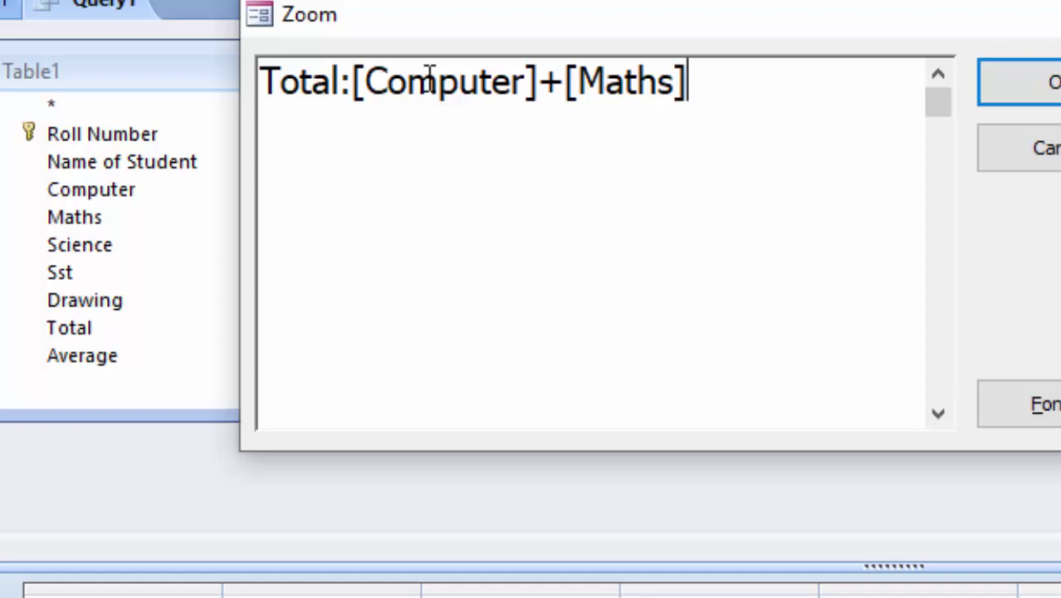
pyautogui.write('+[')
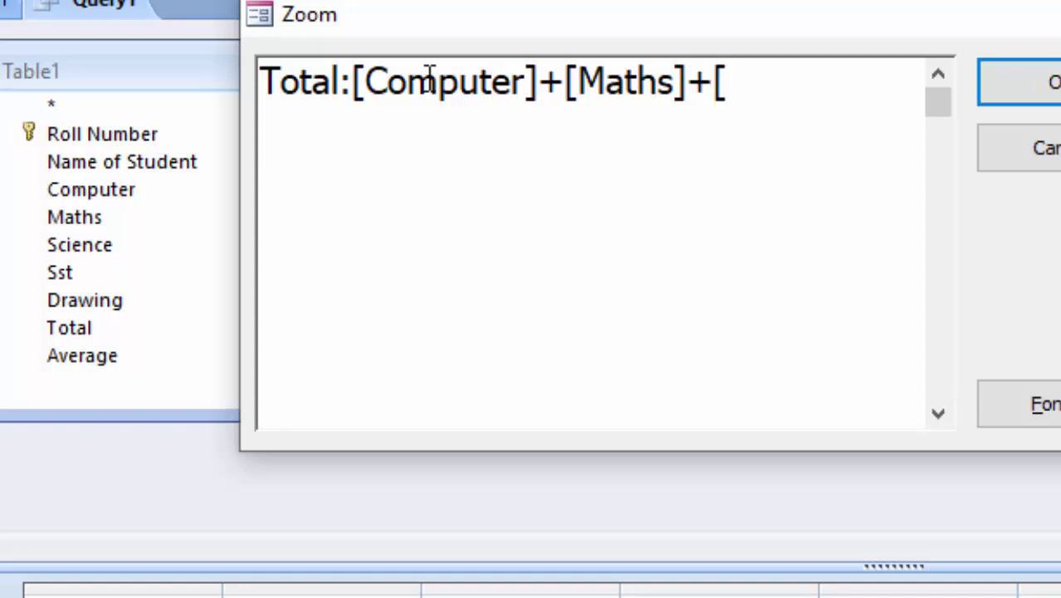
pyautogui.write('Sci')
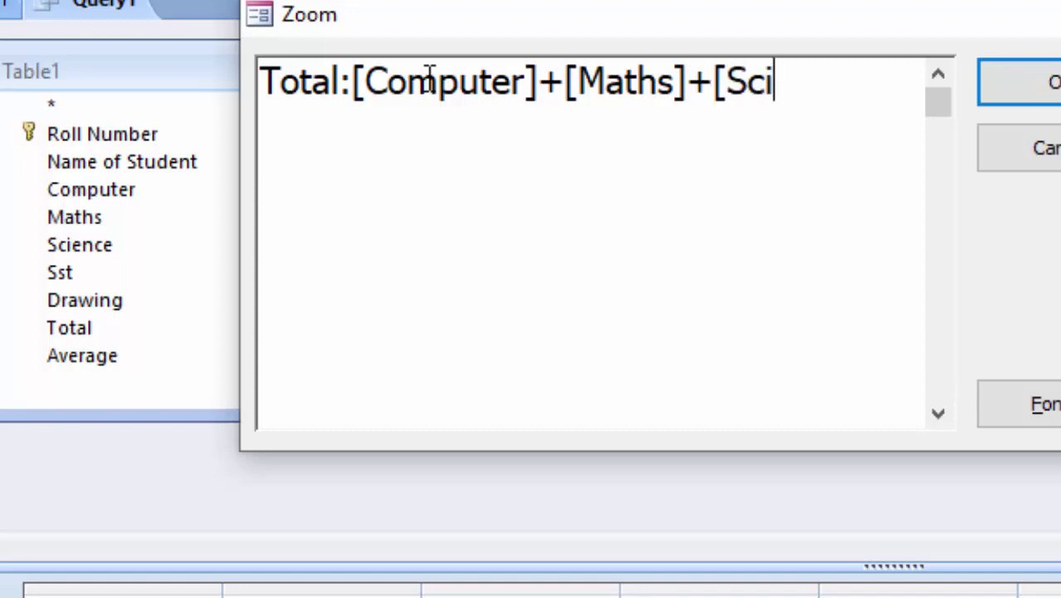
pyautogui.write('ence')
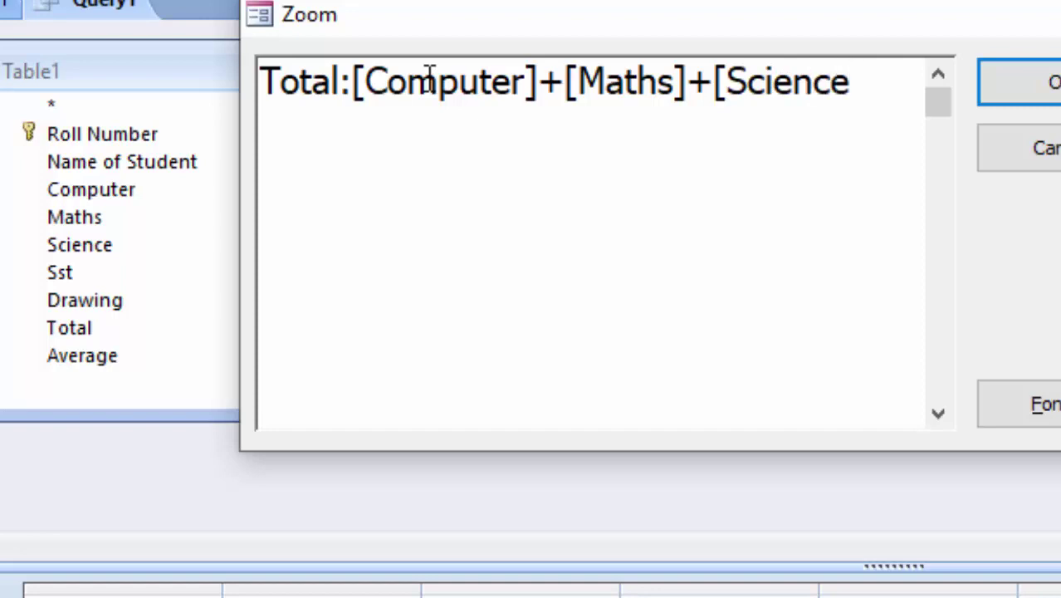
pyautogui.write(']+')
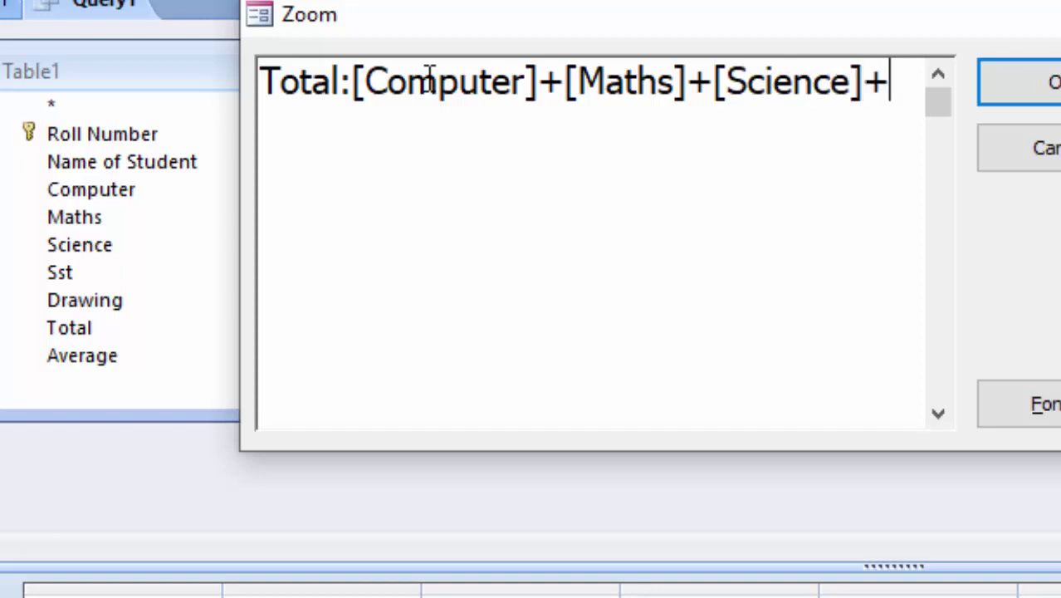
pyautogui.write('[Sss')
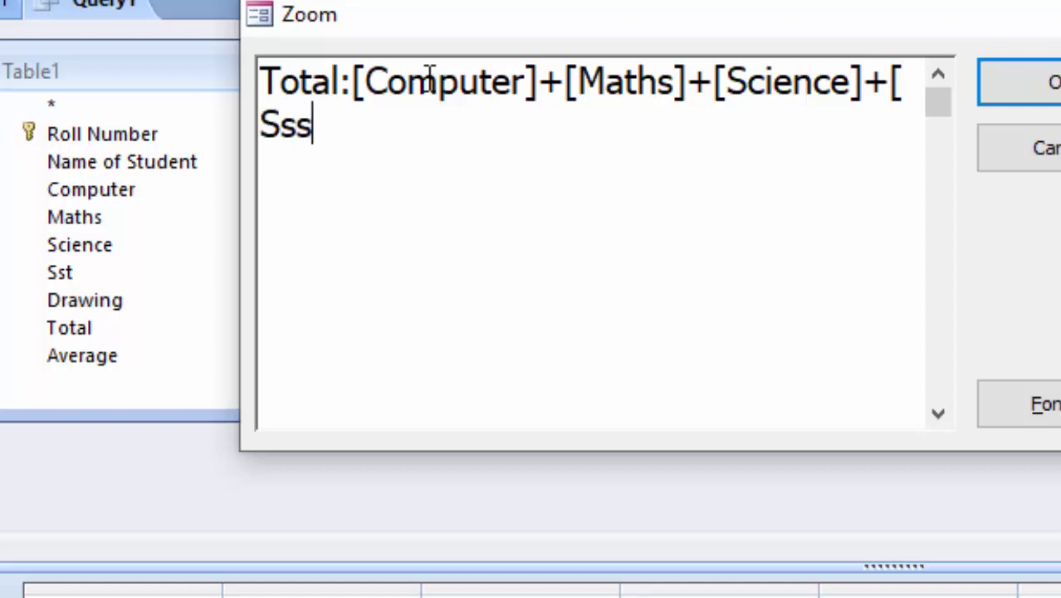
pyautogui.press('BackSpace')
pyautogui.write('t')
pyautogui.write(']+')
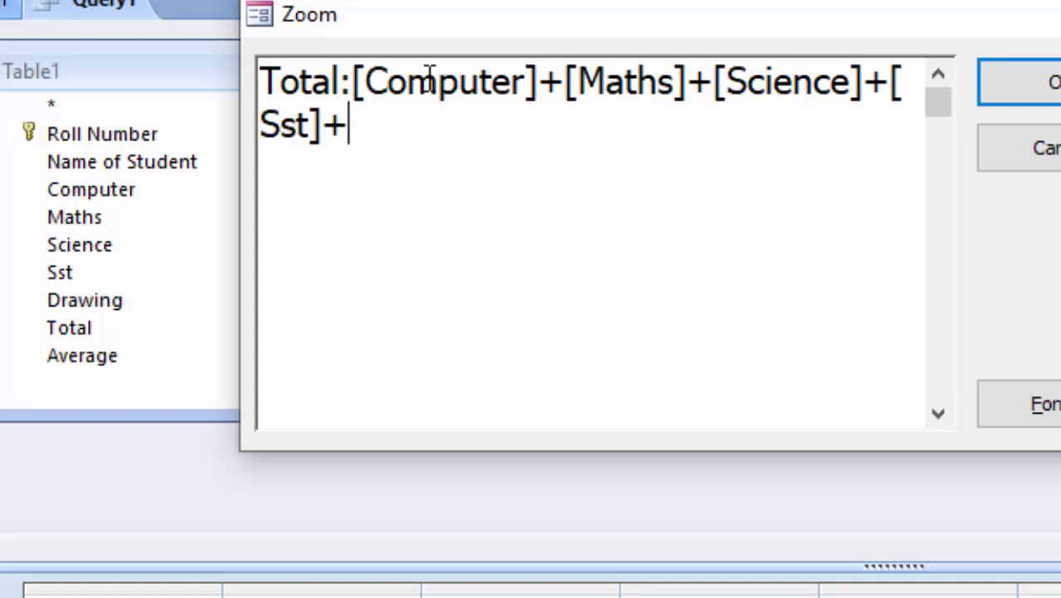
pyautogui.write('[Dra')
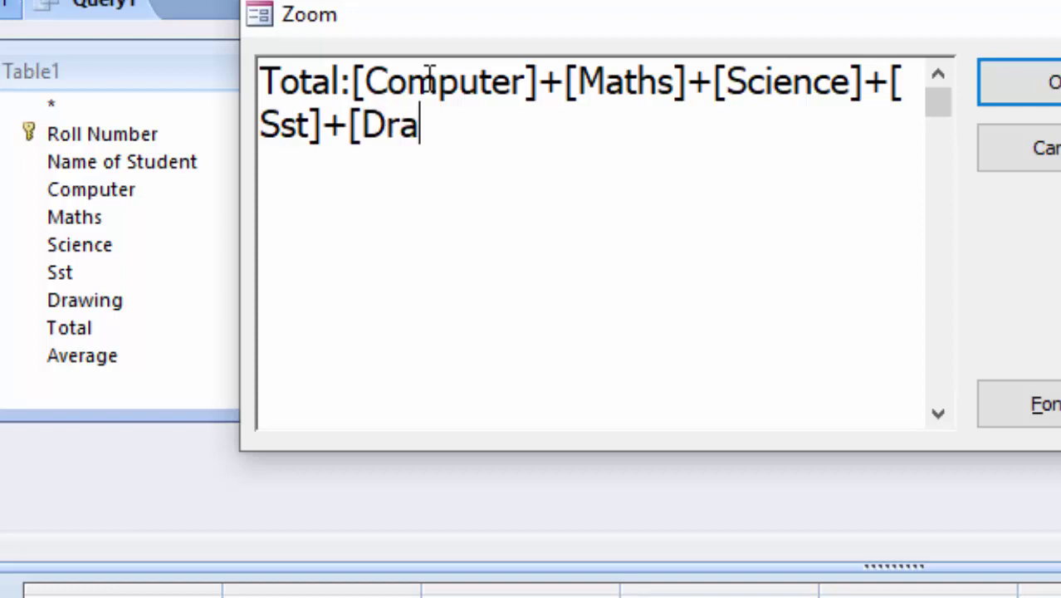
pyautogui.write('wi')
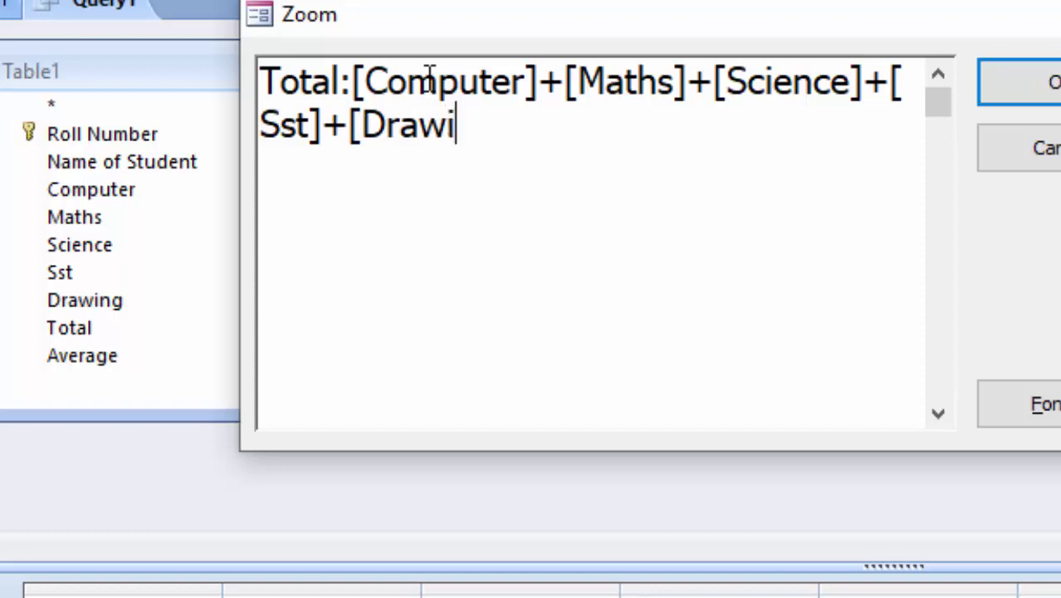
pyautogui.write('ng]')
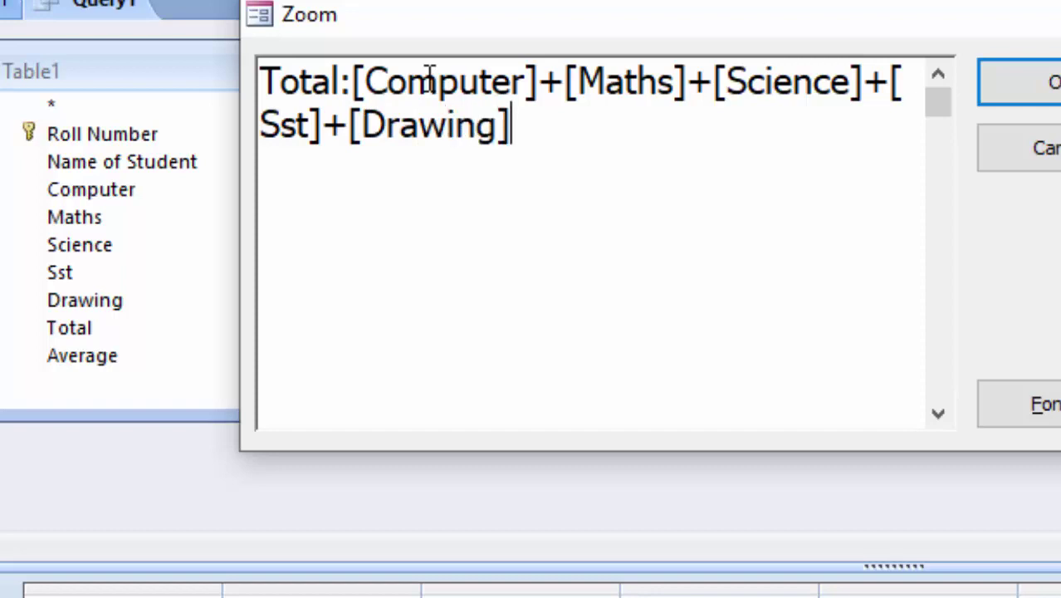
pyautogui.write('+')
pyautogui.press('BackSpace')
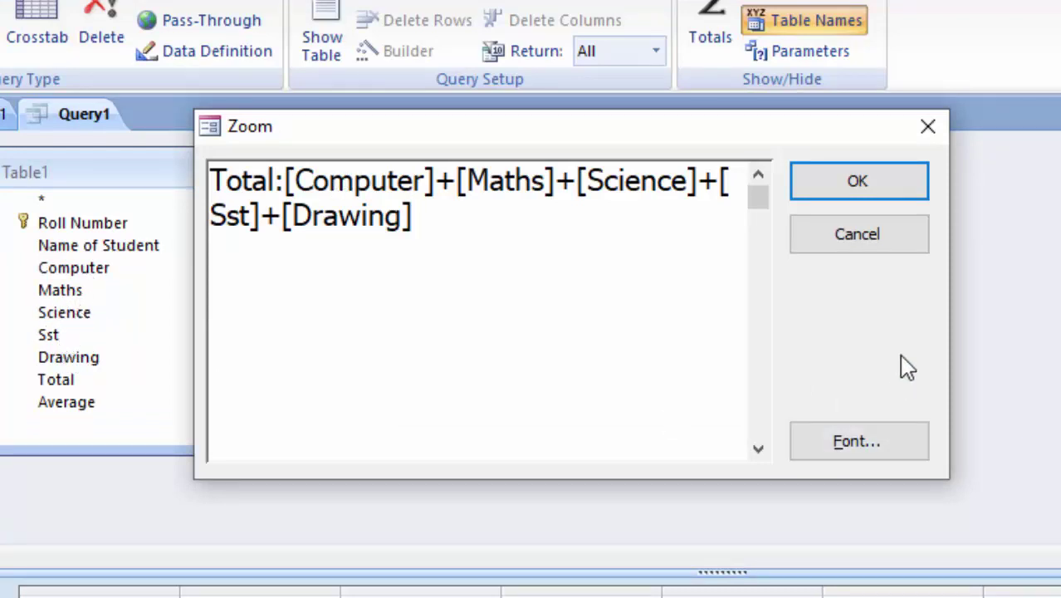
# - Commit the Total expression, then reopen it in Zoom to check it ends in +[Sst]+[Drawing]
pyautogui.click(899, 183)
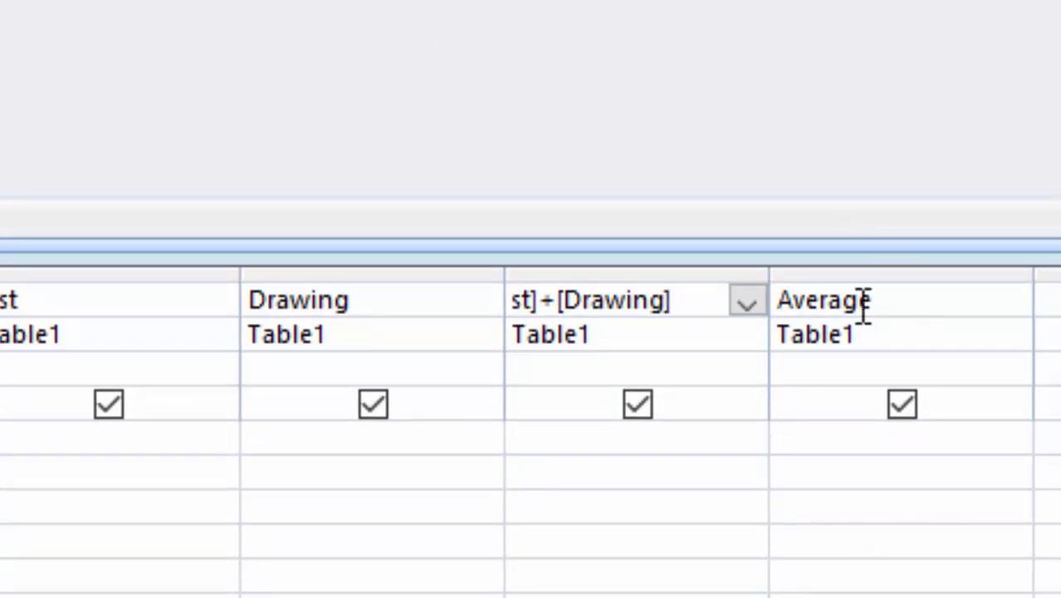
pyautogui.rightClick(682, 302)
pyautogui.click(789, 596)
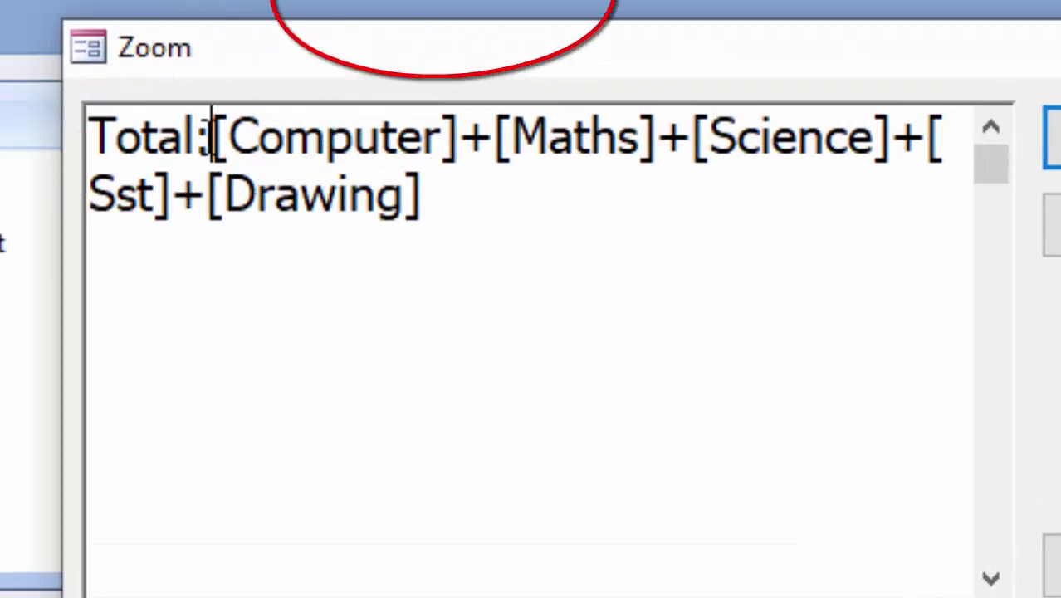
pyautogui.moveTo(211, 137)
pyautogui.mouseDown()
pyautogui.moveTo(148, 158)
pyautogui.moveTo(88, 137)
pyautogui.mouseUp()
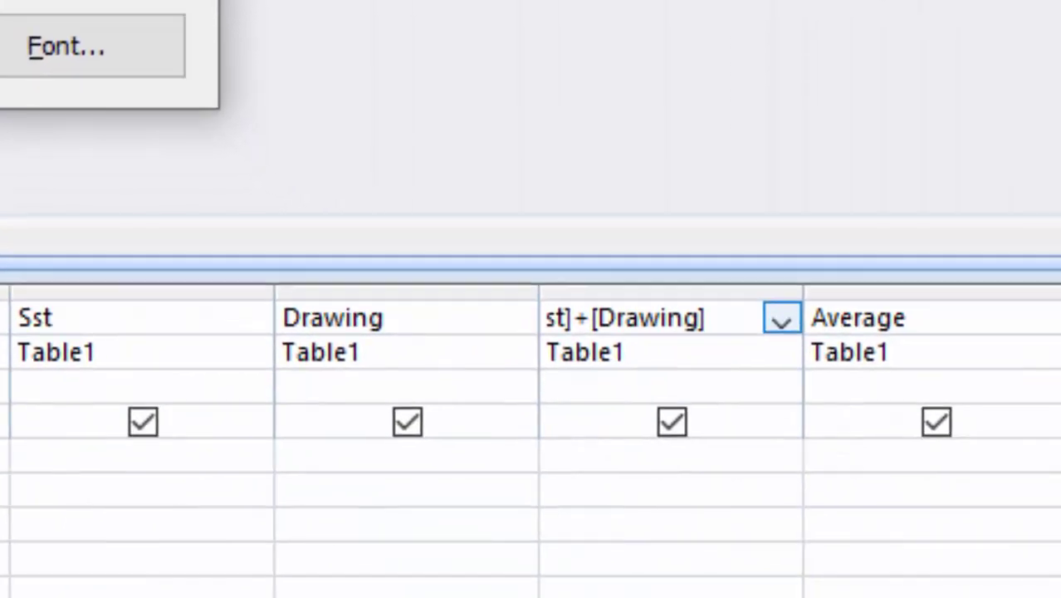
# - Turn the Average column into the calculated expression Average:[Total]/5
pyautogui.click(925, 321)
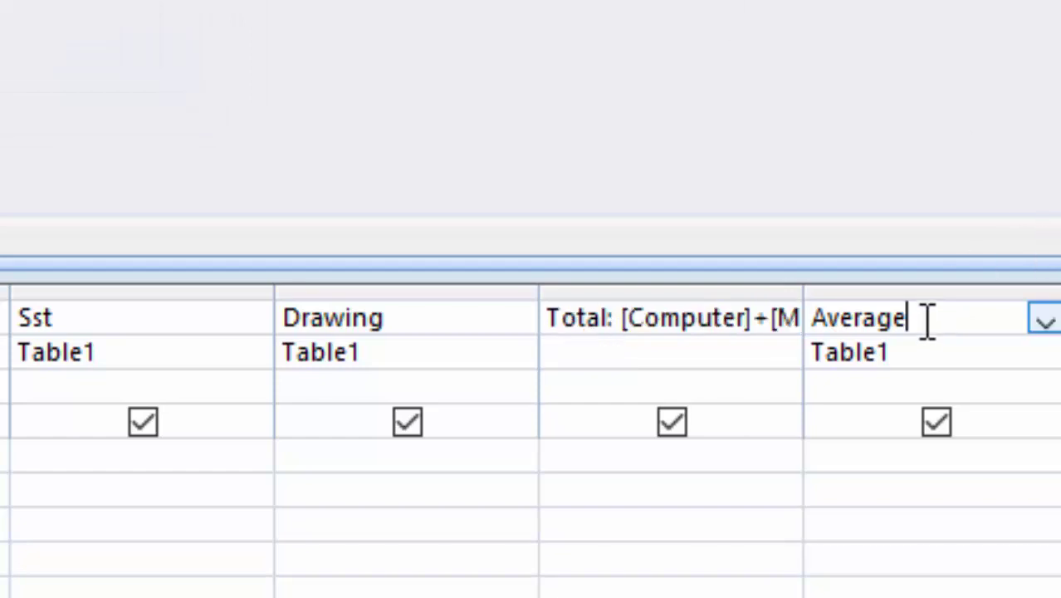
pyautogui.rightClick(923, 320)
pyautogui.press('z')
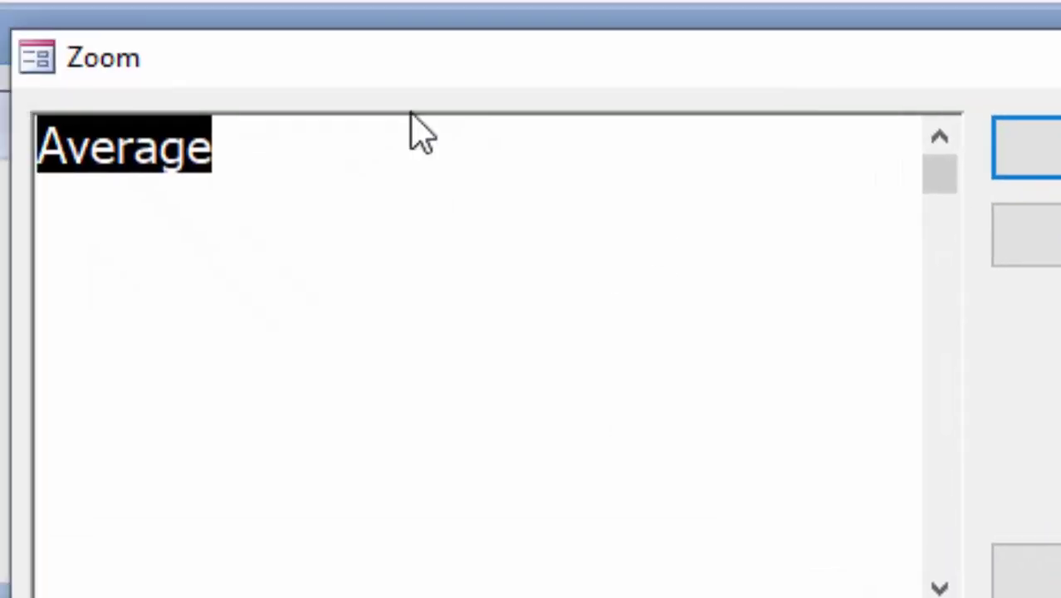
pyautogui.click(389, 156)
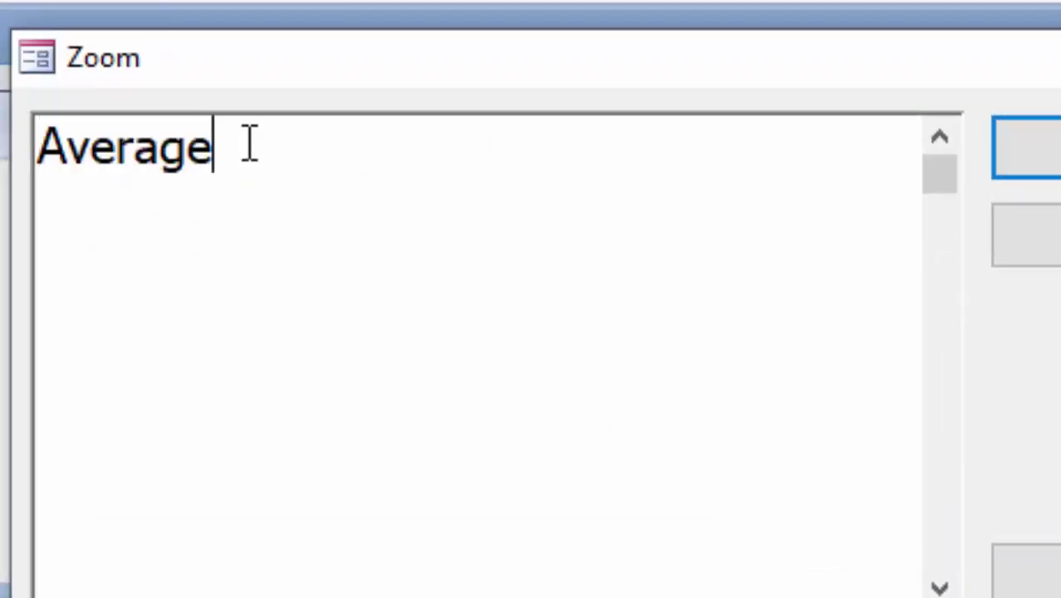
pyautogui.write(':')
pyautogui.write('[')
pyautogui.write('Tota')
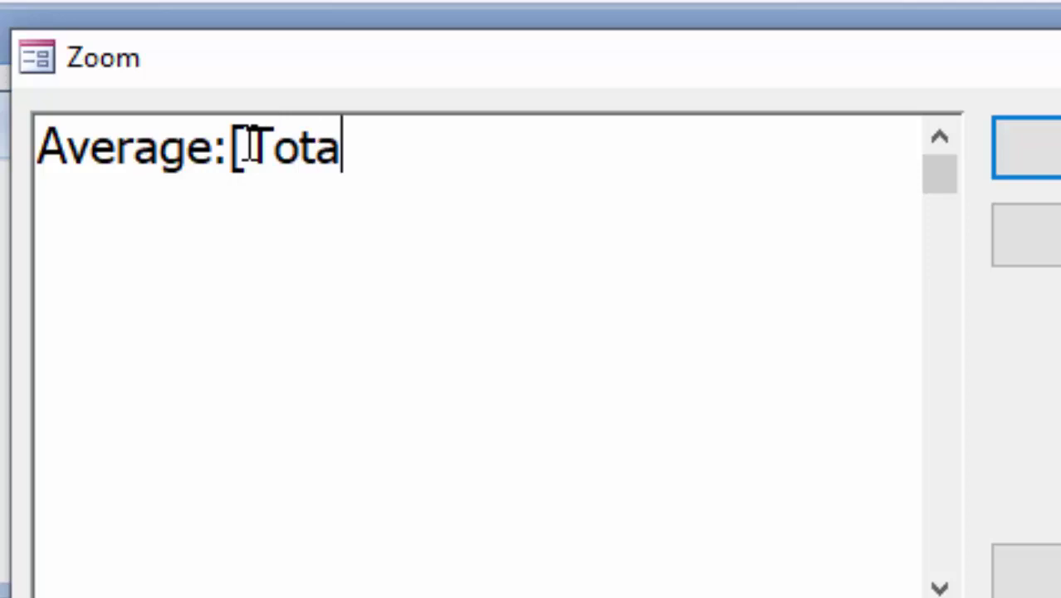
pyautogui.write('l]')
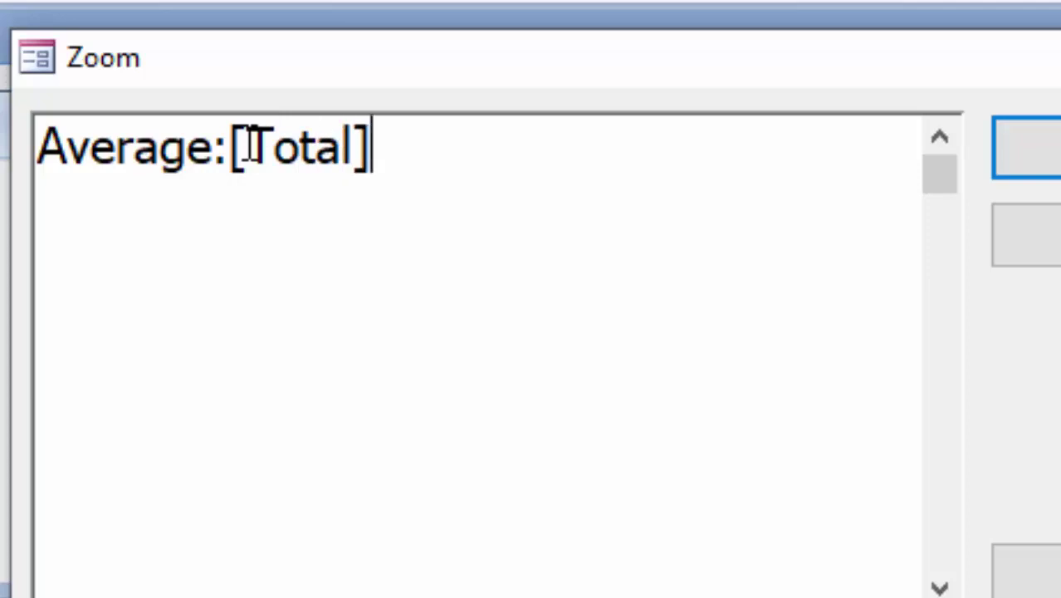
pyautogui.write('/')
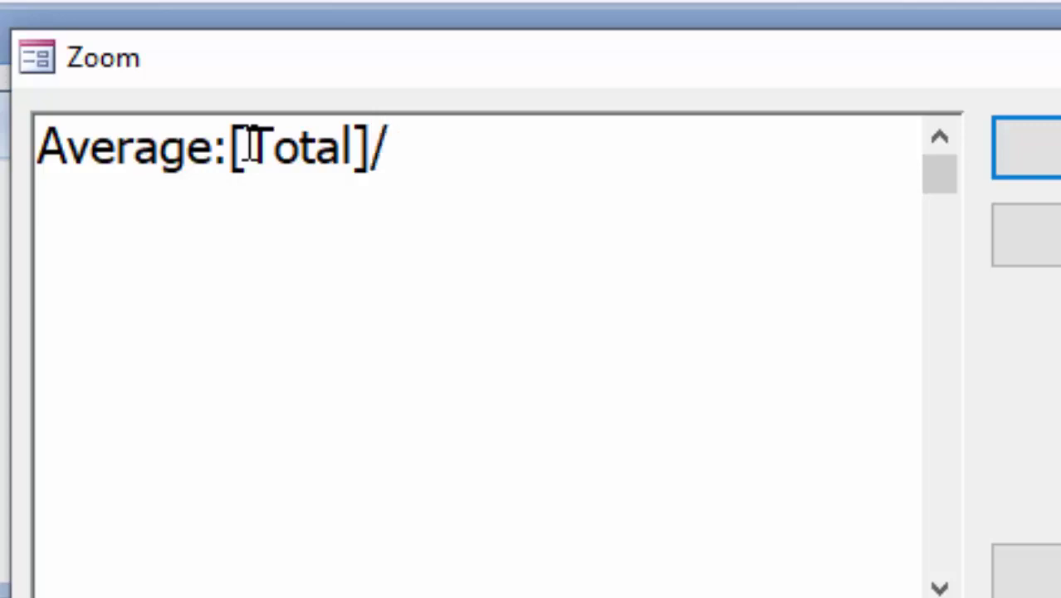
pyautogui.write('5')
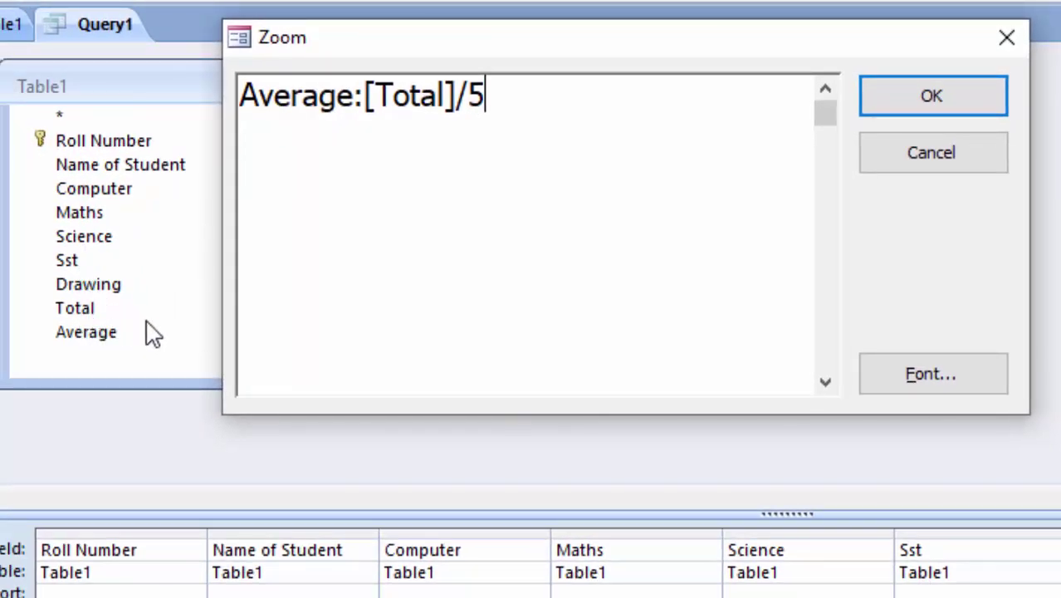
pyautogui.click(978, 114)
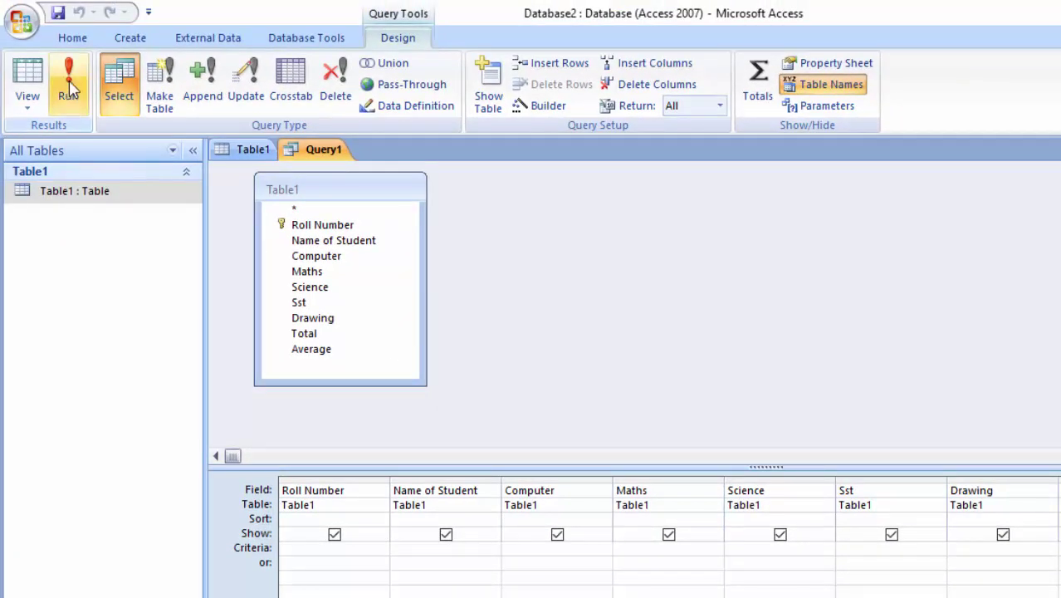
# - Run the query and enter the new student's name in the datasheet
pyautogui.click(69, 93)
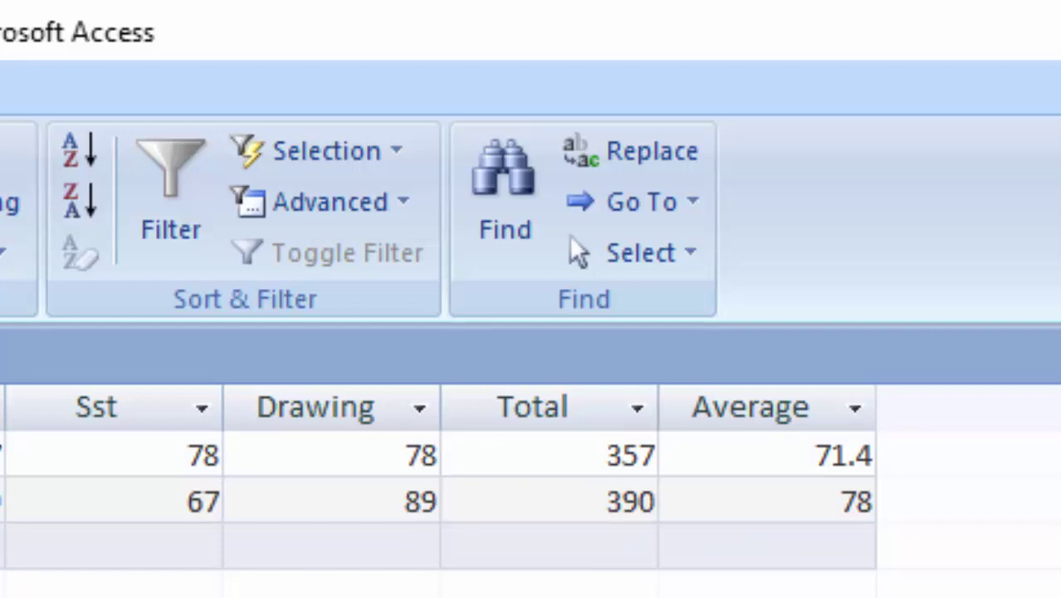
pyautogui.write('A')
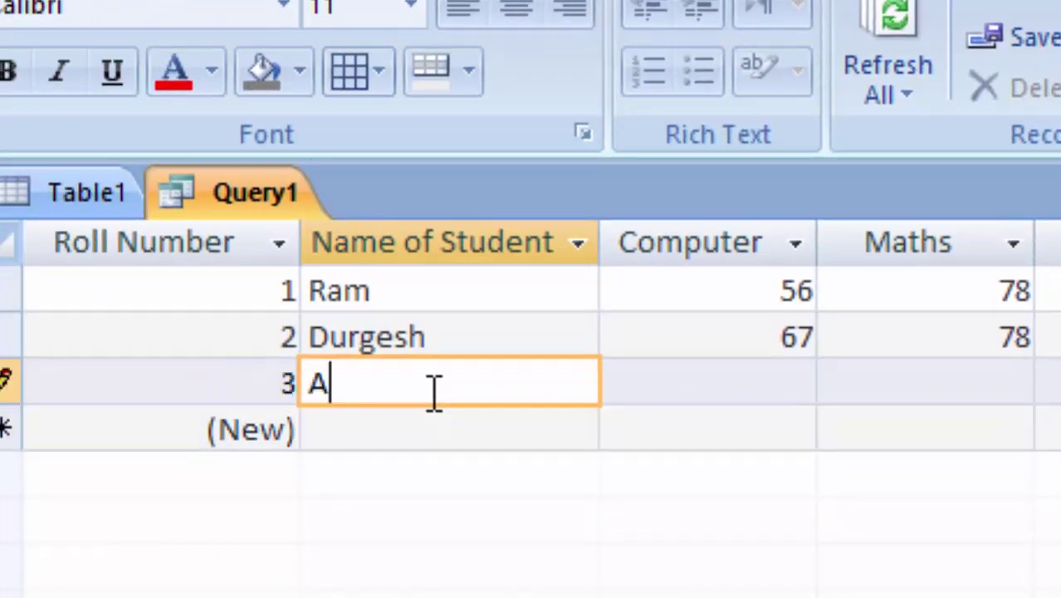
pyautogui.write('vanis')
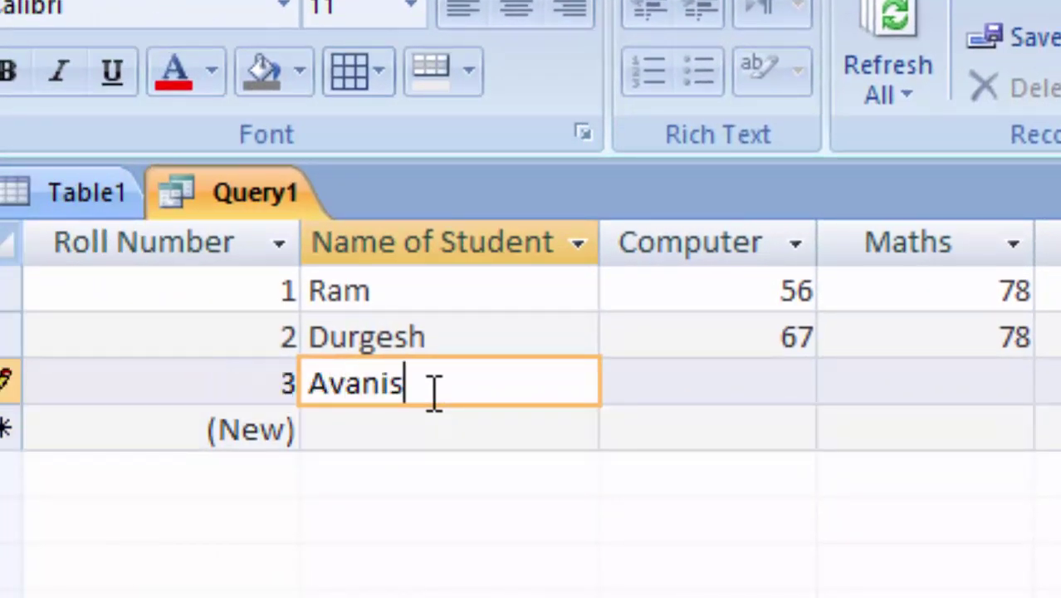
pyautogui.write('h')
pyautogui.press('Tab')
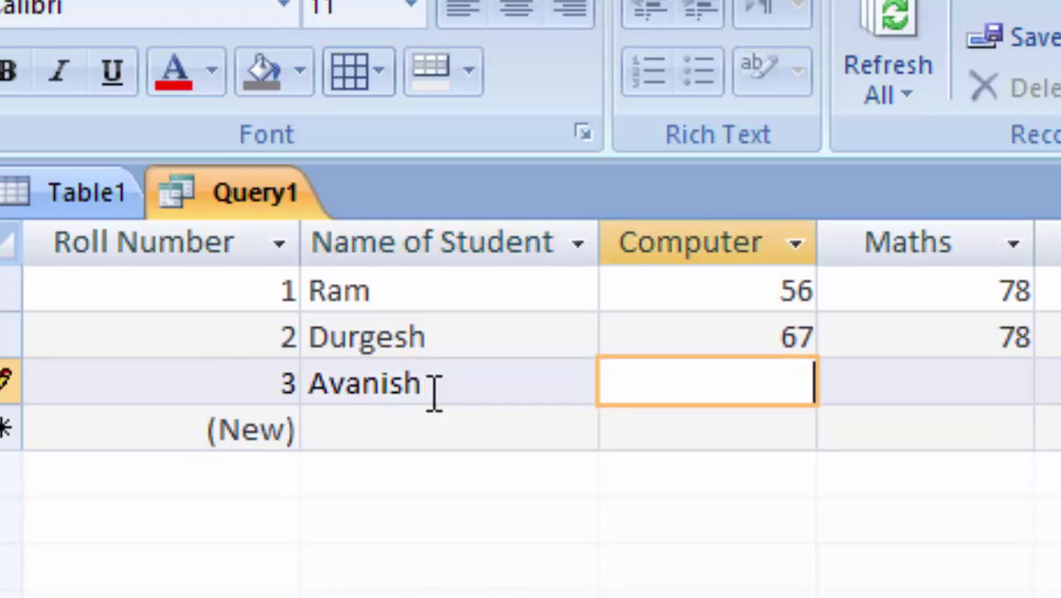
# - Enter marks 45, 66, 45, 67, 76 and confirm Total 299 and Average 59.8
pyautogui.write('45')
pyautogui.press('Tab')
pyautogui.write('66')
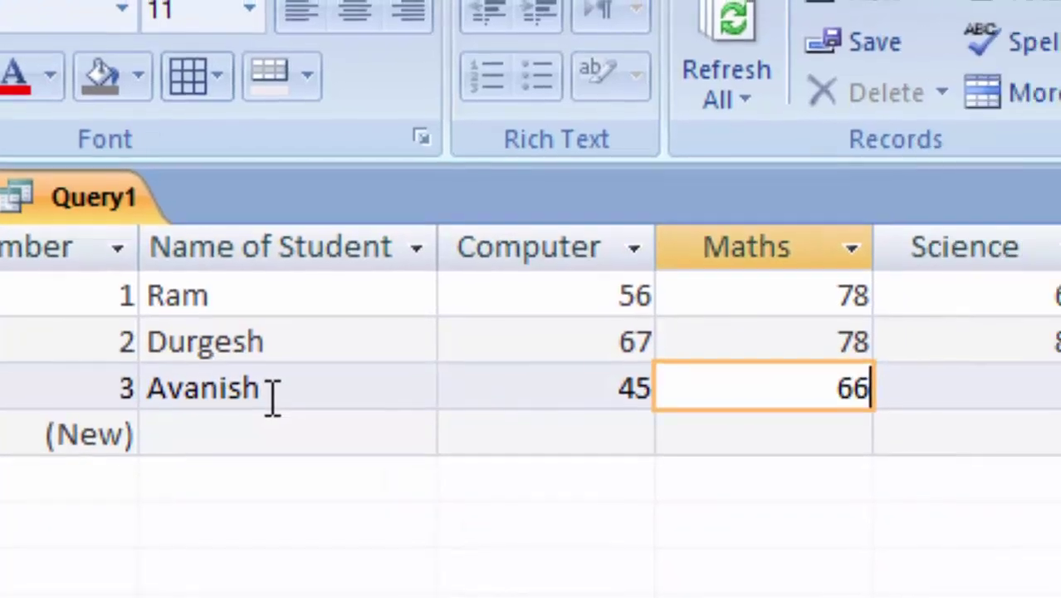
pyautogui.press('Tab')
pyautogui.write('45')
pyautogui.press('Tab')
pyautogui.write('67')
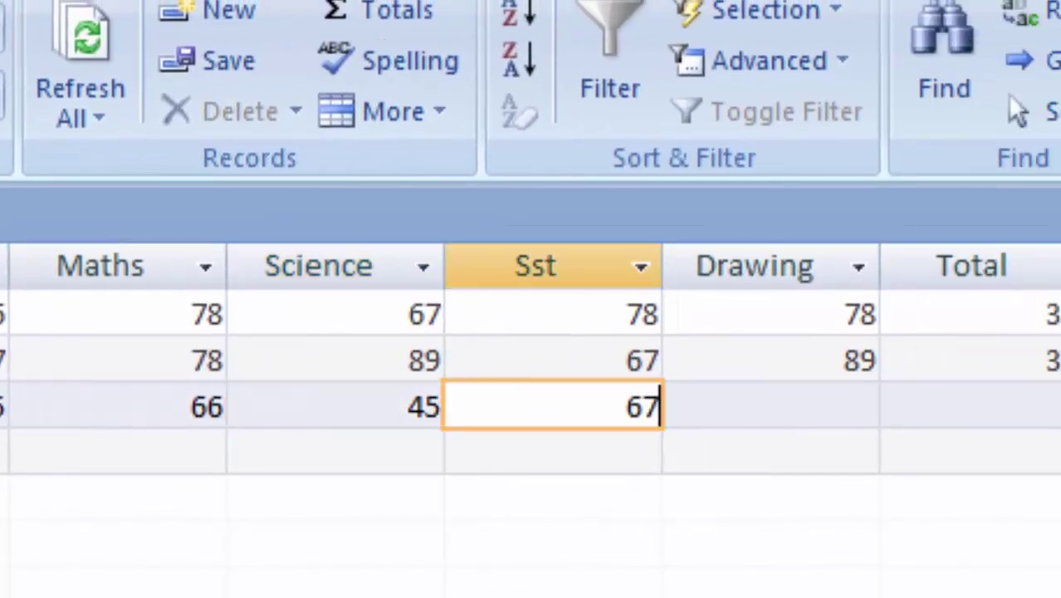
pyautogui.press('Tab')
pyautogui.write('76')
pyautogui.press('Tab')
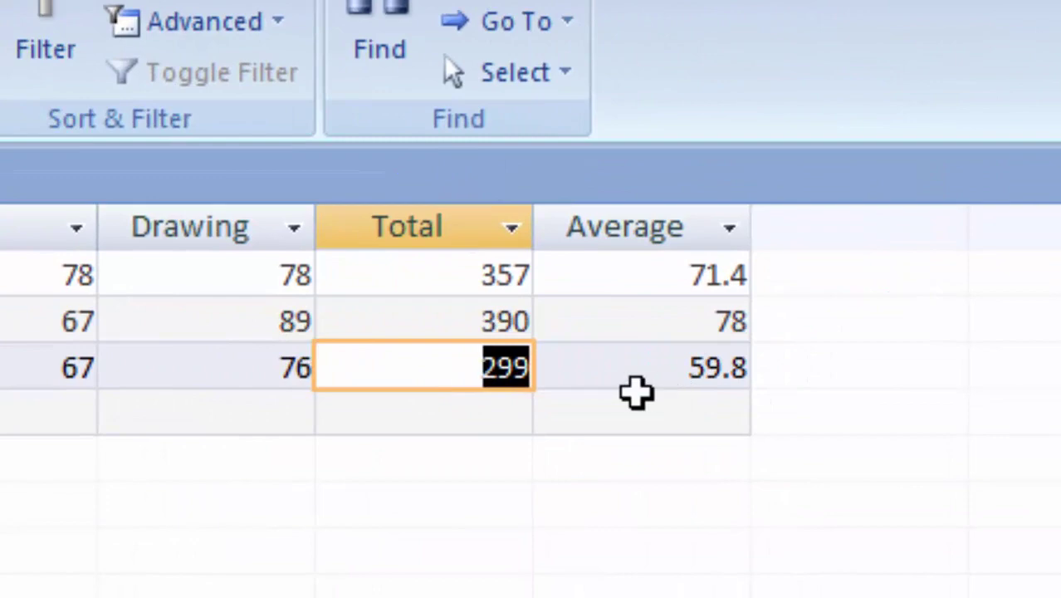
pyautogui.click(630, 378)
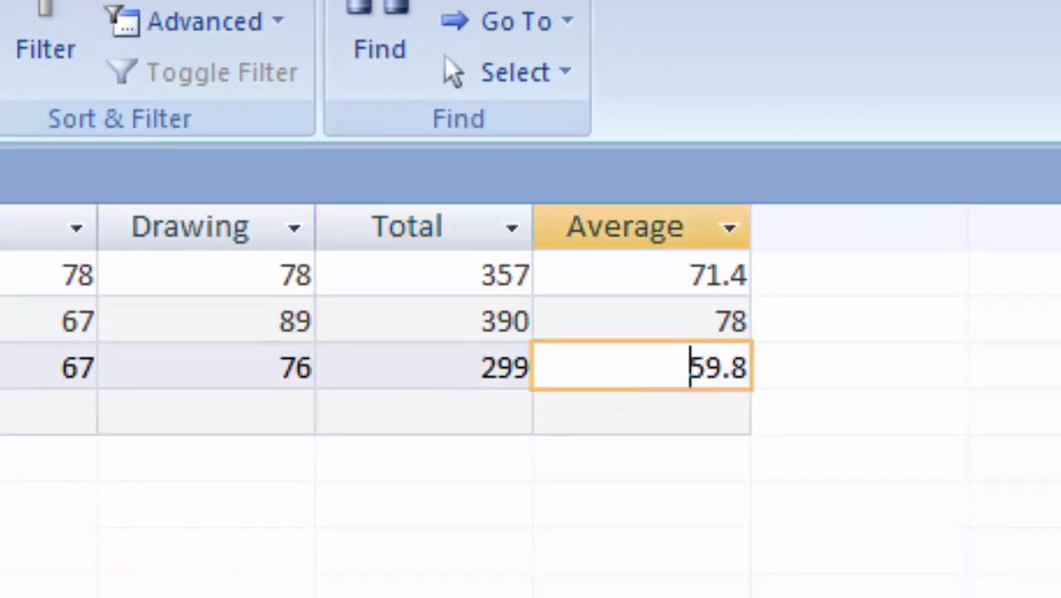
# - Save Query1 with Ctrl+S, replacing the default name with StudentQ
pyautogui.hotkey('ctrl', 's')
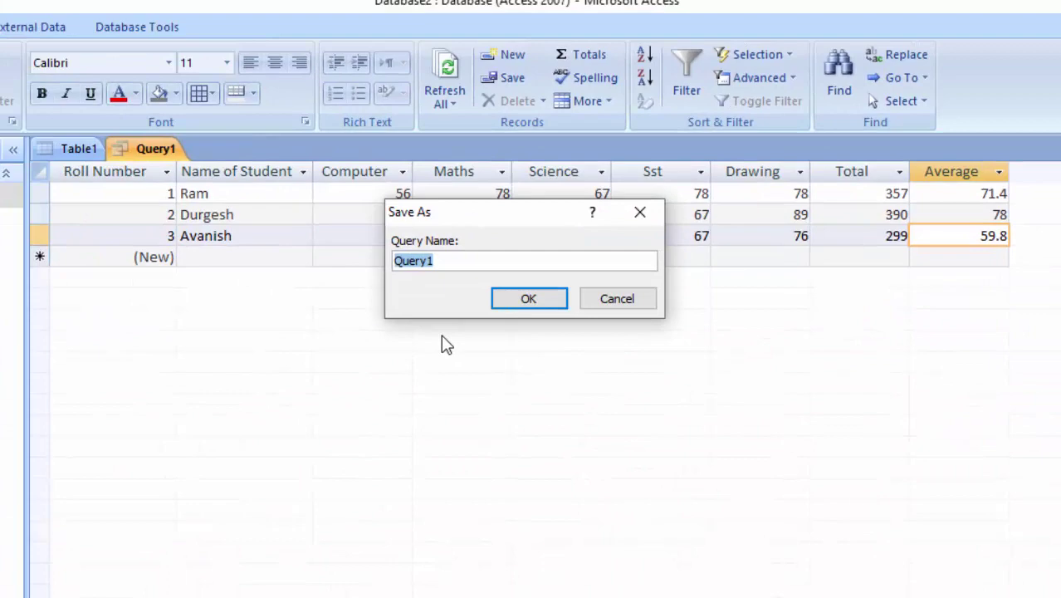
pyautogui.press('BackSpace')
pyautogui.write('StudentQ')
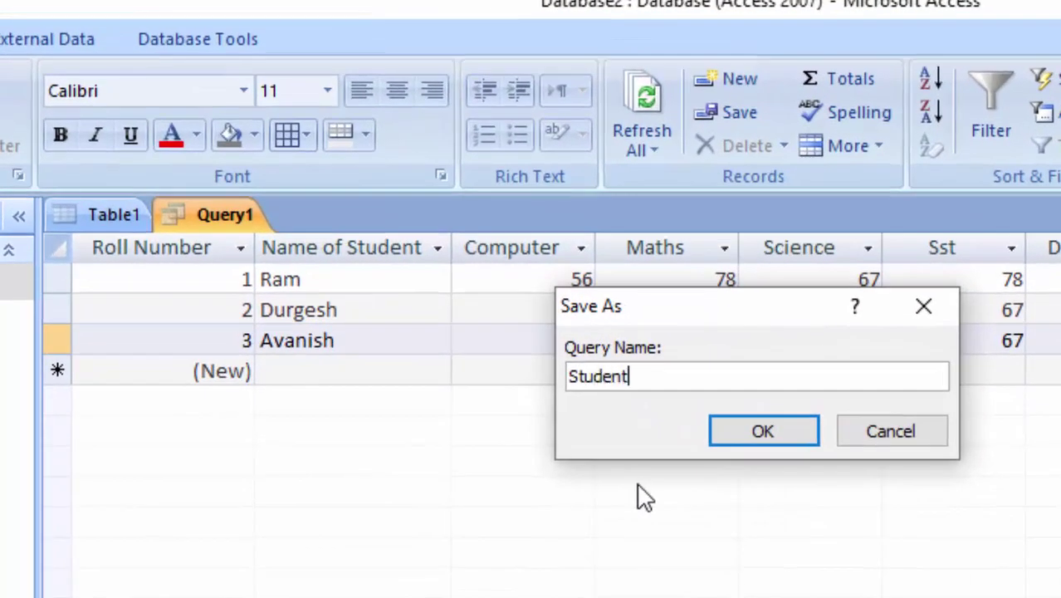
pyautogui.press('Return')
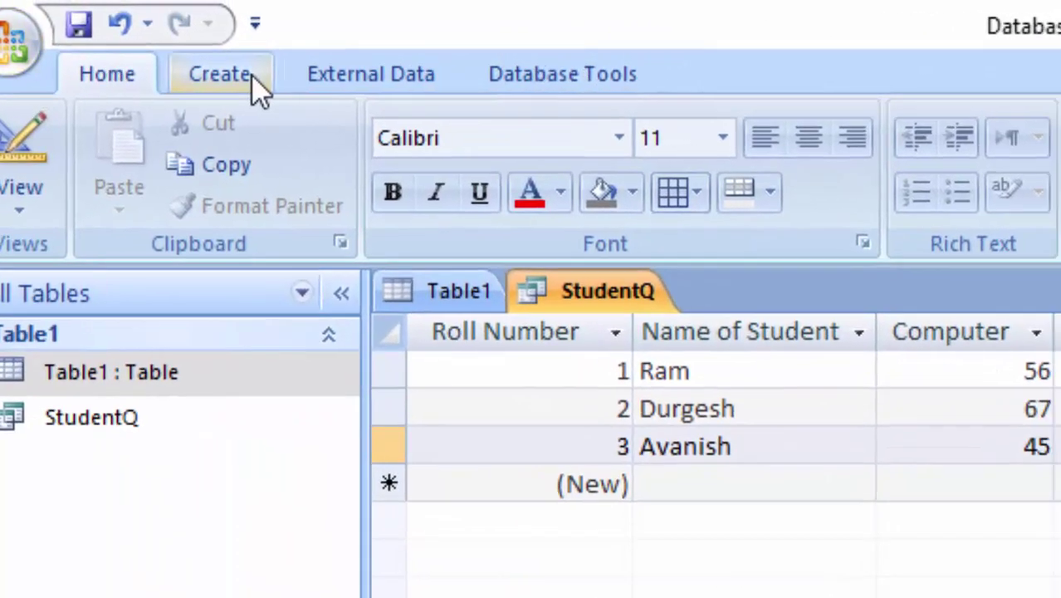
# - Launch the Form Wizard from More Forms with the StudentQ query as its source
pyautogui.click(252, 75)
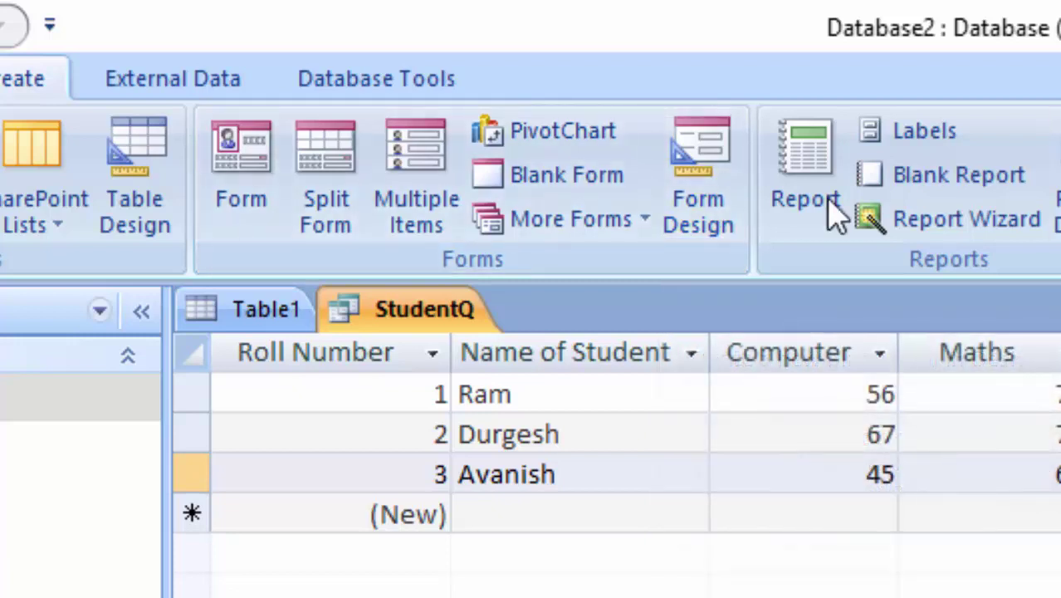
pyautogui.click(617, 235)
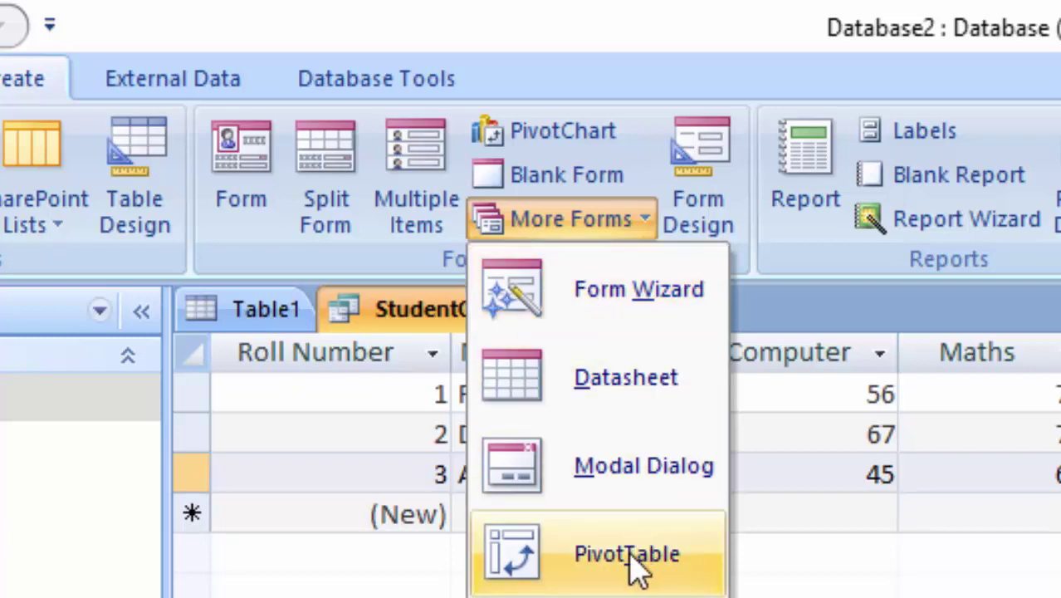
pyautogui.click(673, 328)
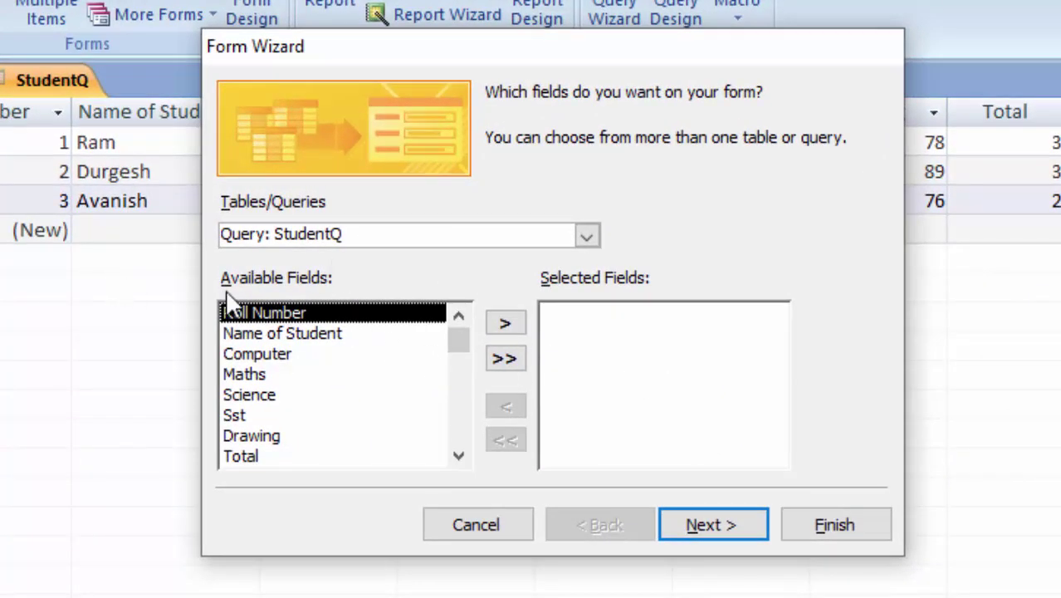
# - Build a Columnar, Office-style form with all StudentQ fields and open it in Design View
pyautogui.click(504, 360)
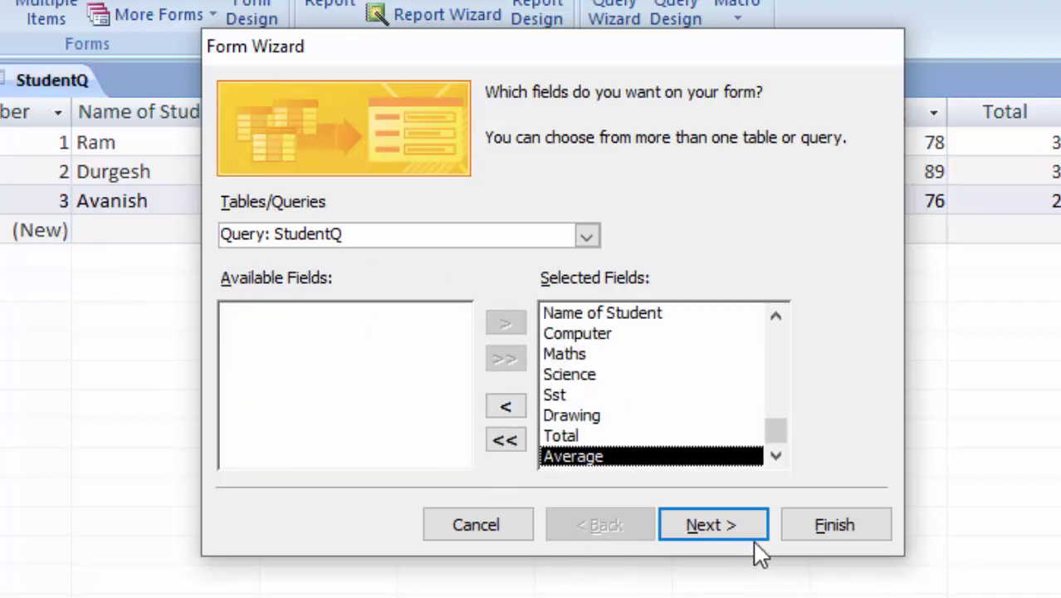
pyautogui.click(731, 532)
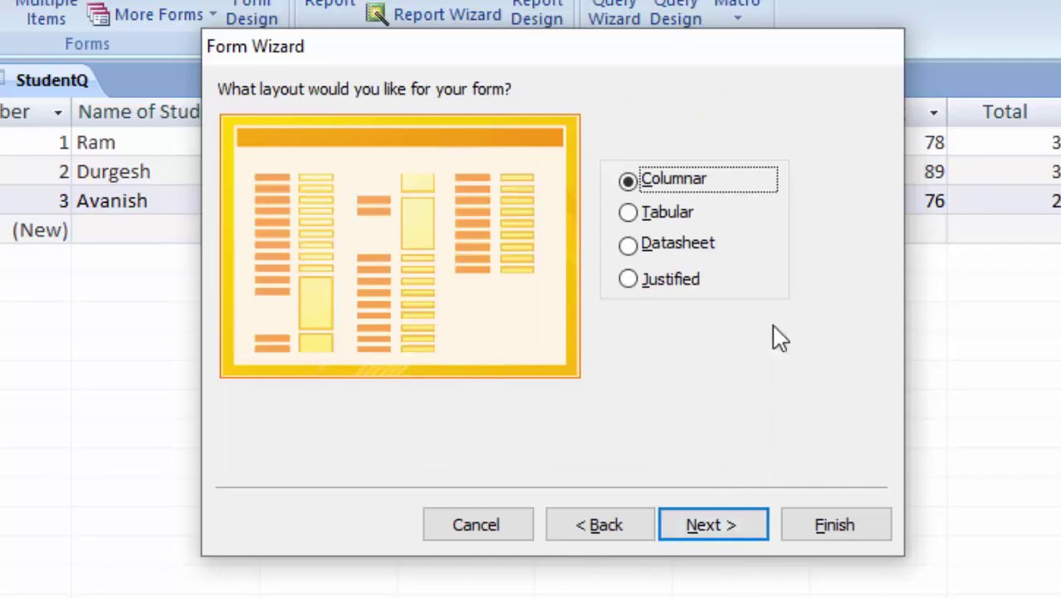
pyautogui.click(721, 522)
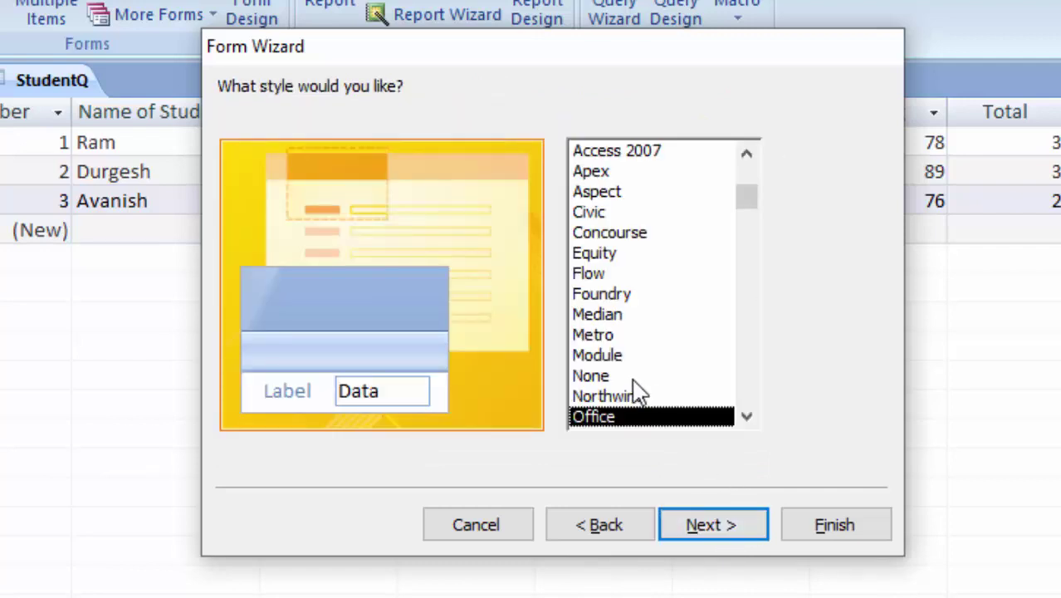
pyautogui.click(634, 384)
pyautogui.click(634, 399)
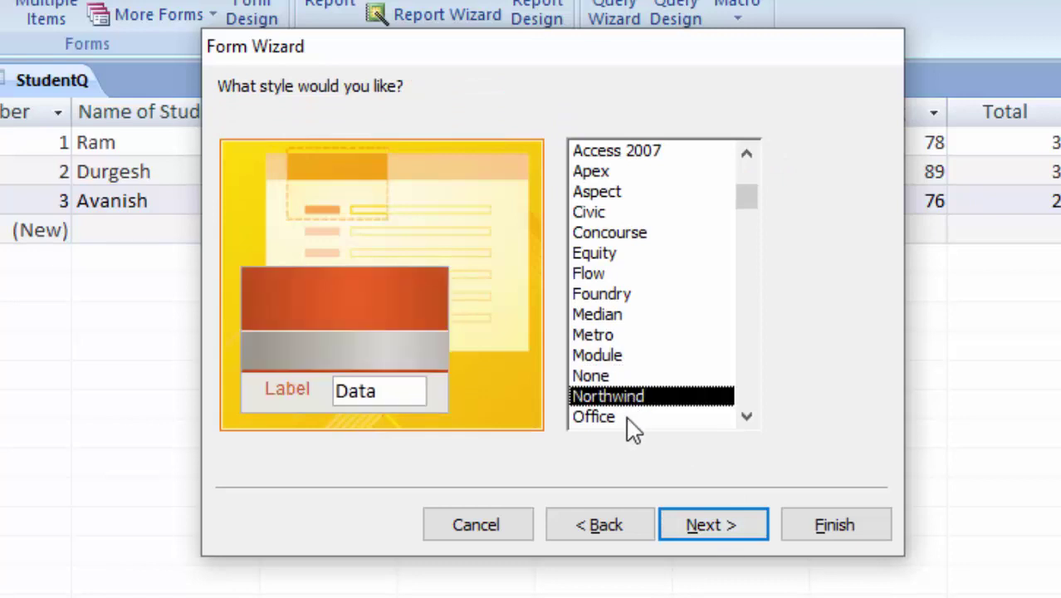
pyautogui.click(629, 418)
pyautogui.click(743, 536)
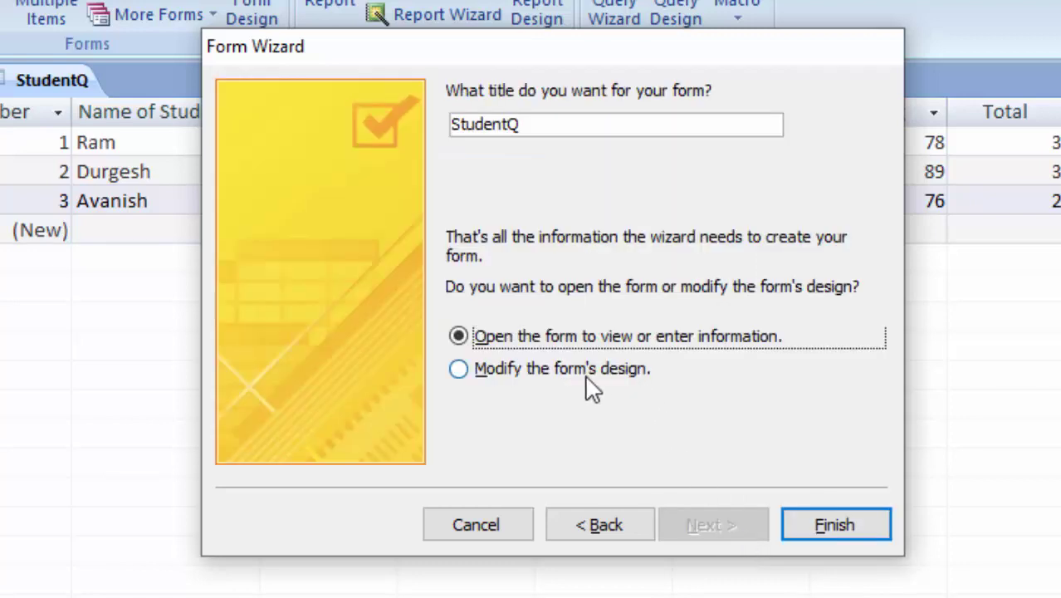
pyautogui.click(584, 373)
pyautogui.click(847, 523)
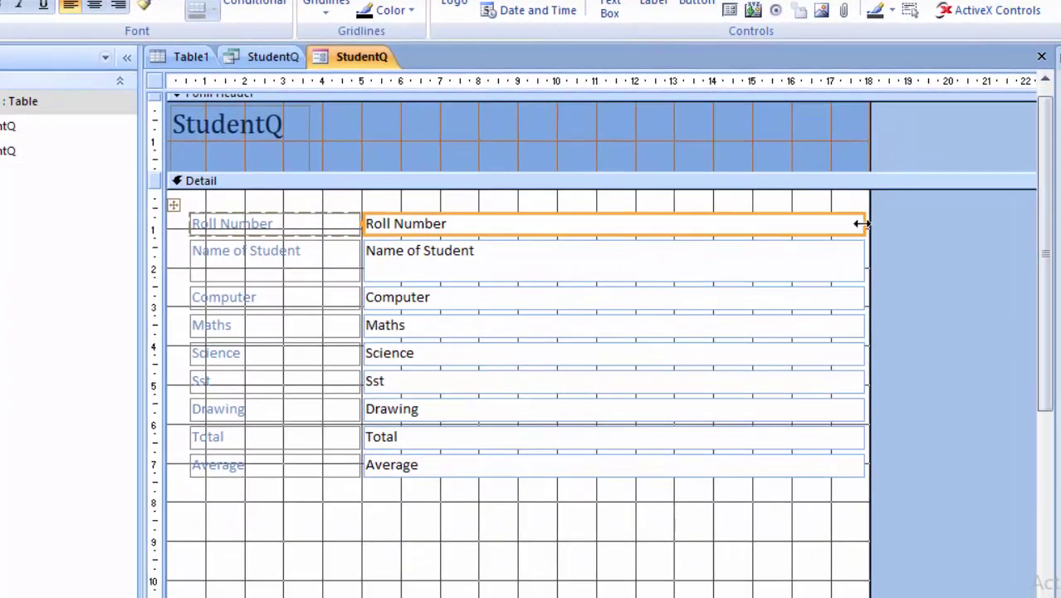
# - Narrow the Roll Number-to-Average text boxes and delete the StudentQ title label from the Form Header
pyautogui.moveTo(861, 223)
pyautogui.mouseDown()
pyautogui.moveTo(597, 303)
pyautogui.moveTo(519, 353)
pyautogui.mouseUp()
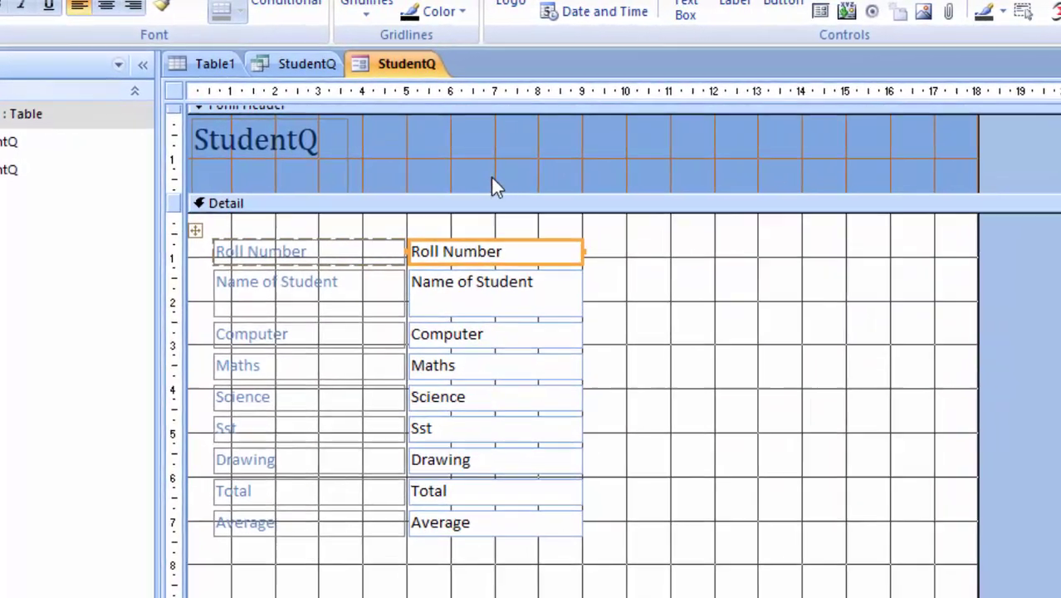
pyautogui.click(511, 165)
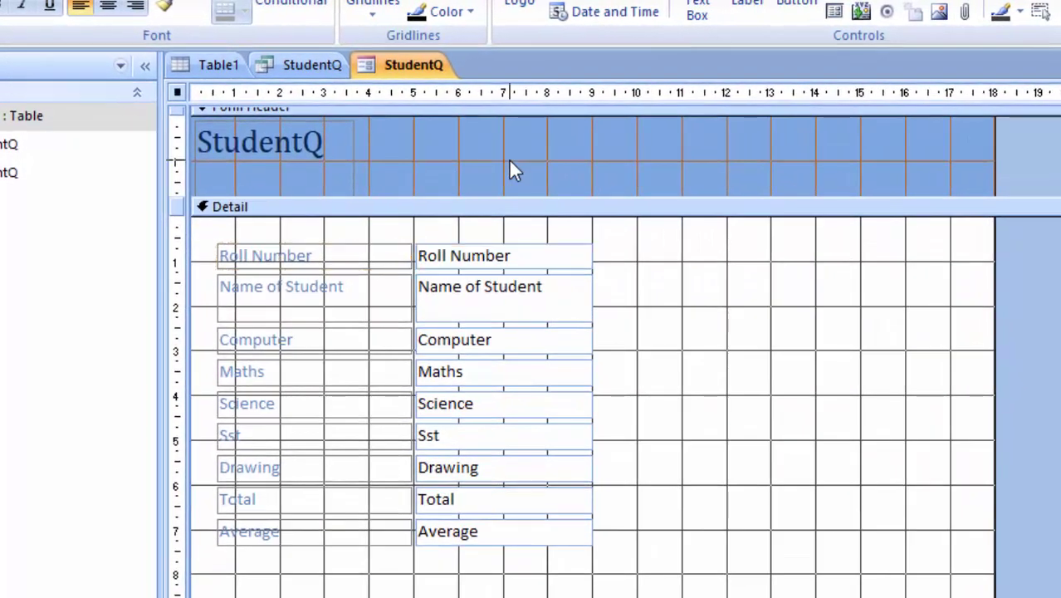
pyautogui.click(349, 129)
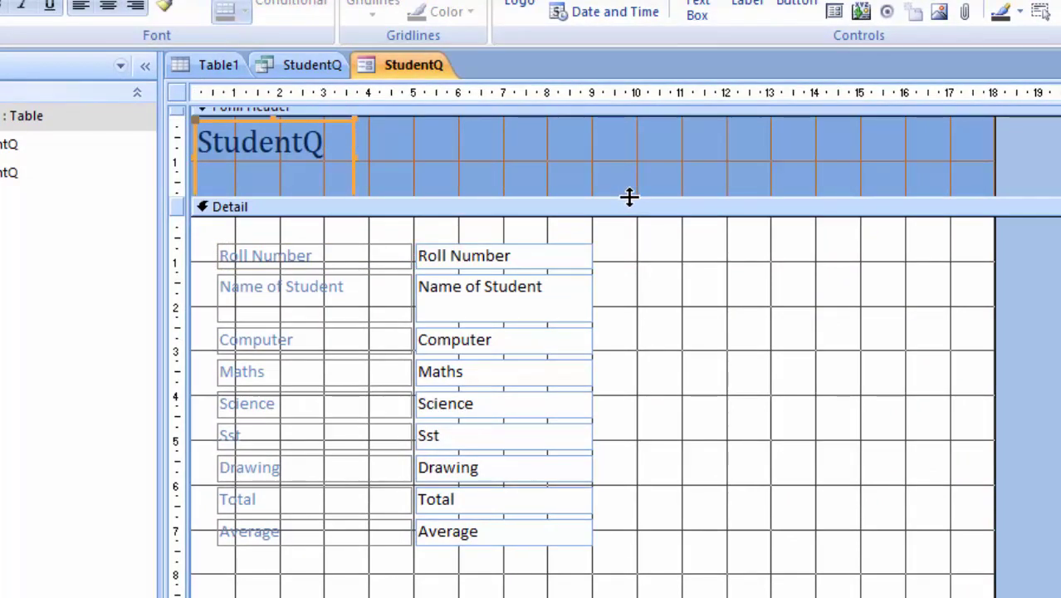
pyautogui.press('Delete')
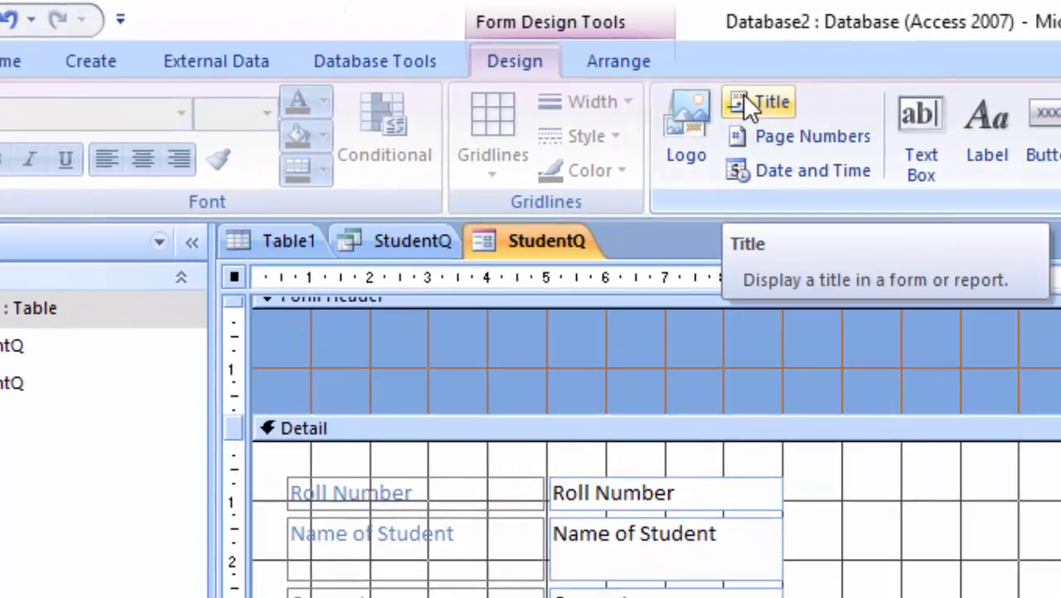
# - Add a 'Marksheet' title to the form header and move it toward the centre
pyautogui.click(656, 89)
pyautogui.press('BackSpace')
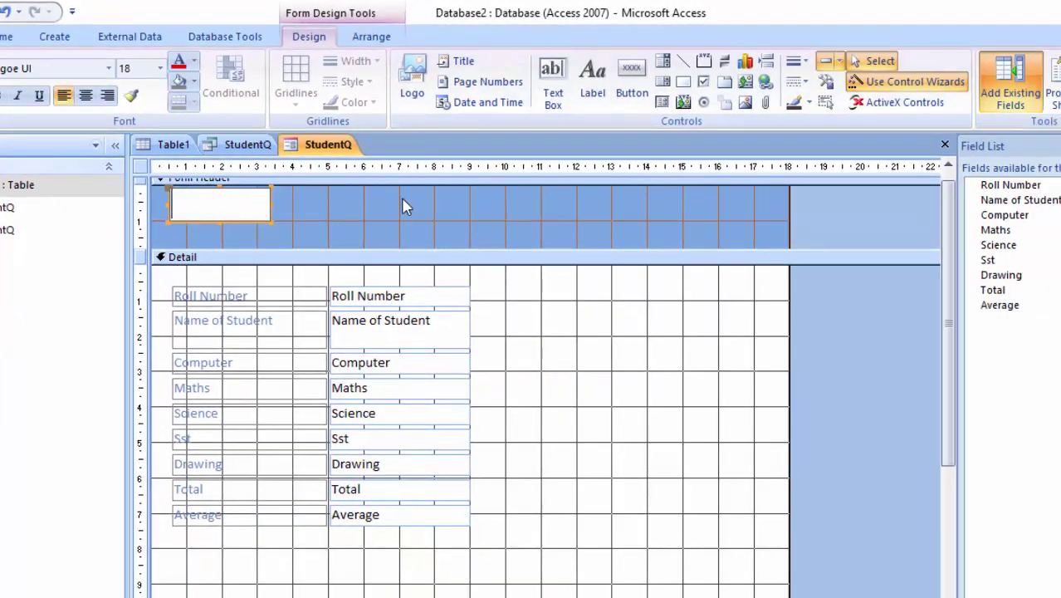
pyautogui.write('Marks')
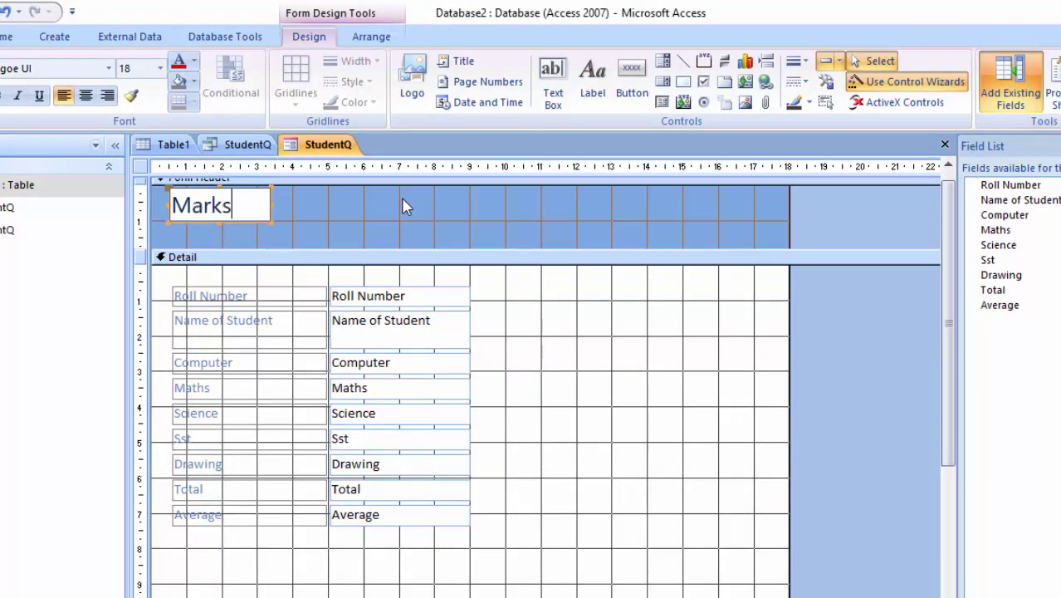
pyautogui.write('heet')
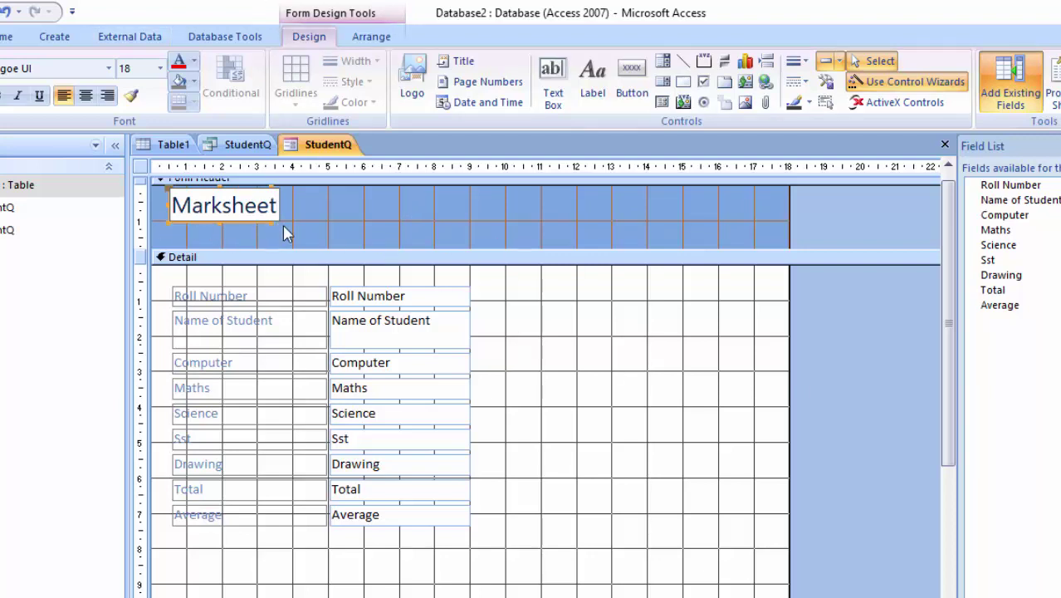
pyautogui.moveTo(271, 222); pyautogui.dragTo(404, 220)
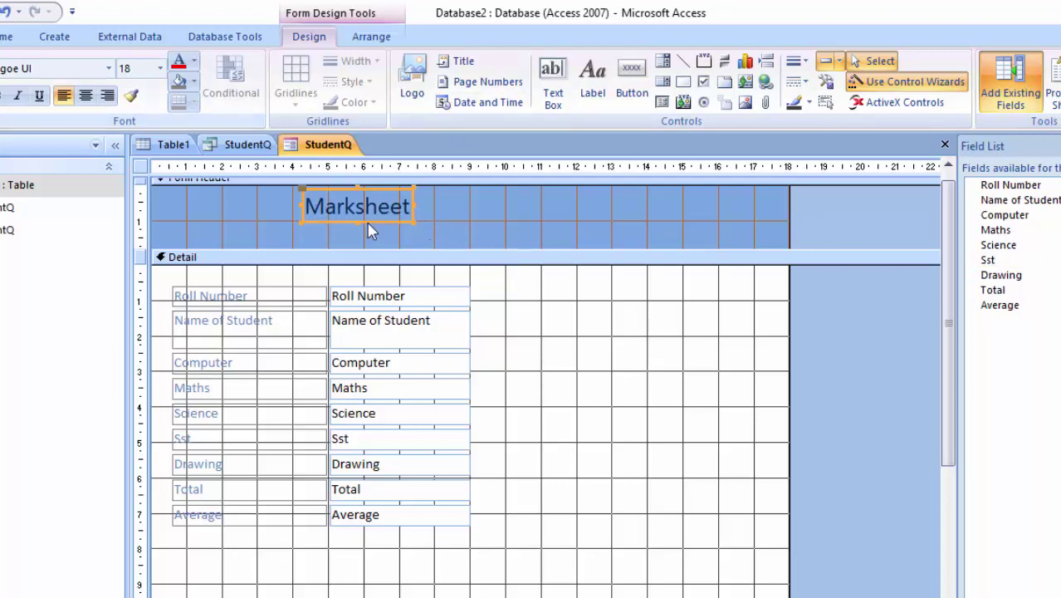
# - Fill the Marksheet title with light orange and enlarge its box
pyautogui.click(193, 82)
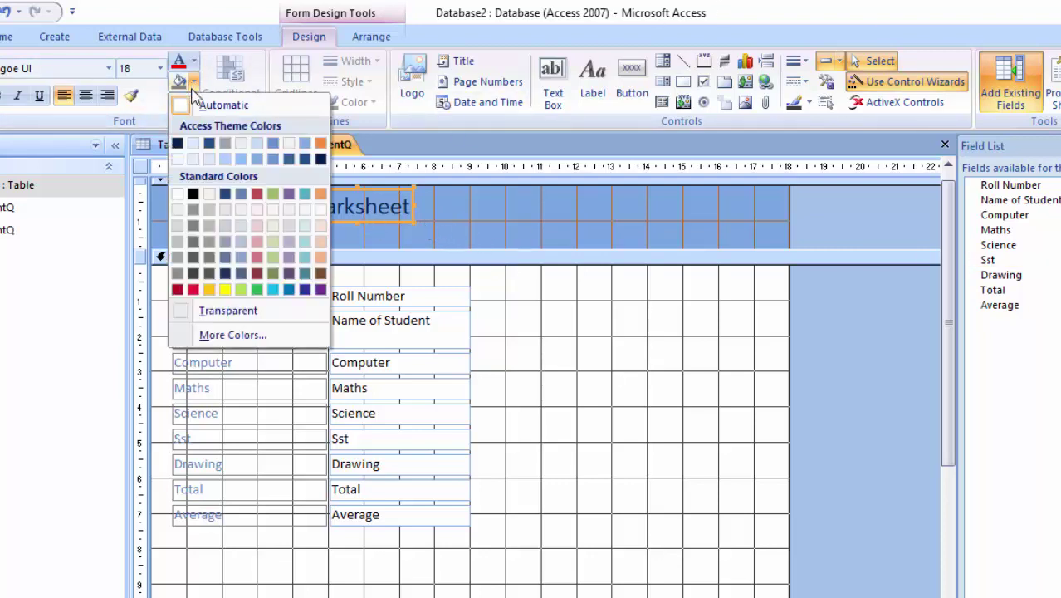
pyautogui.click(321, 225)
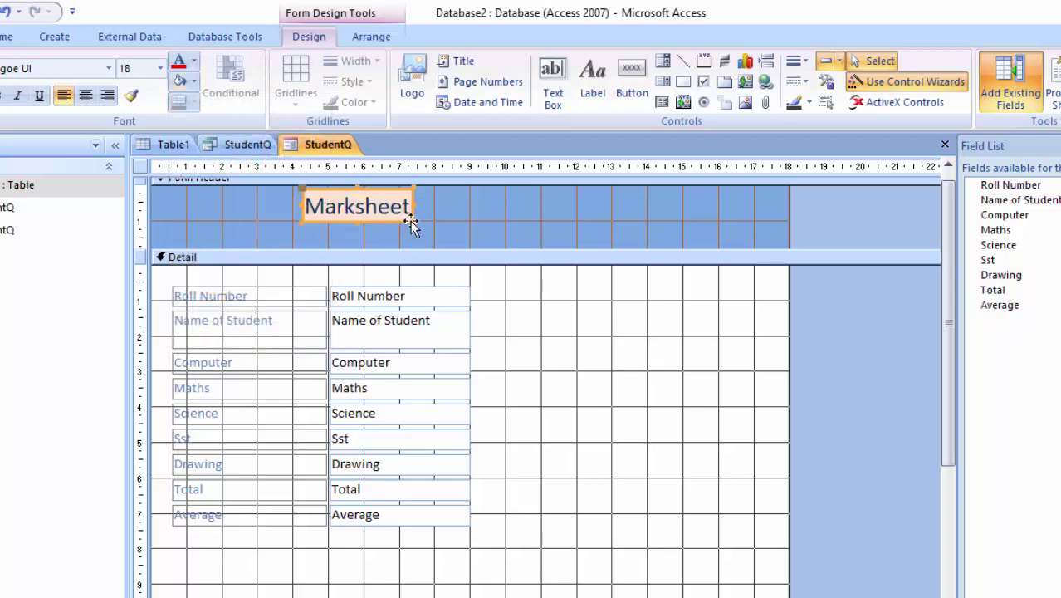
pyautogui.moveTo(412, 223); pyautogui.dragTo(575, 239)
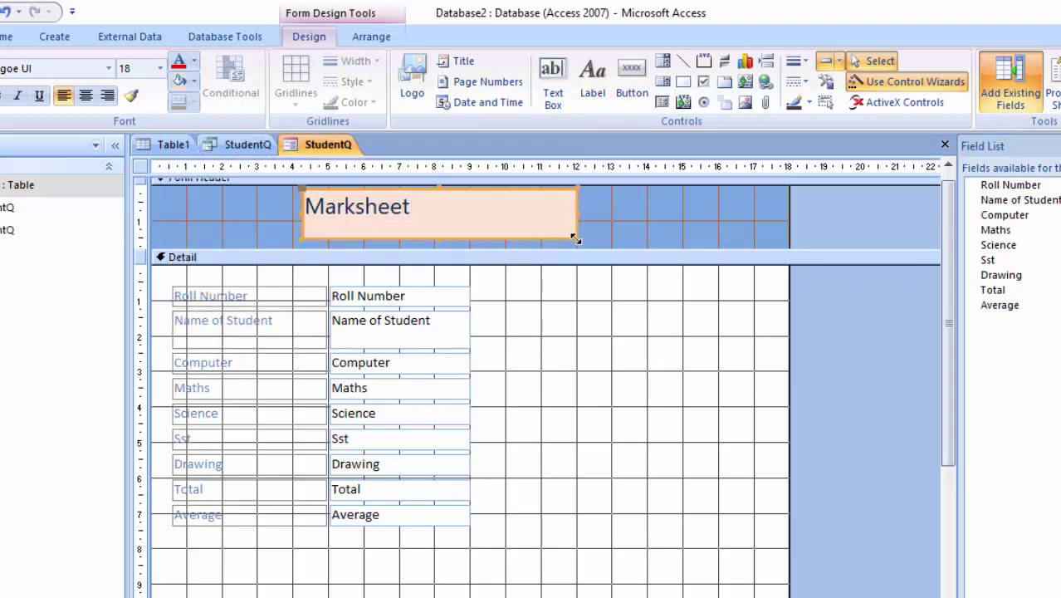
# - Set the Marksheet title text to 28 point and centre it in its box
pyautogui.click(409, 212)
pyautogui.hotkey('shift', 'Home')
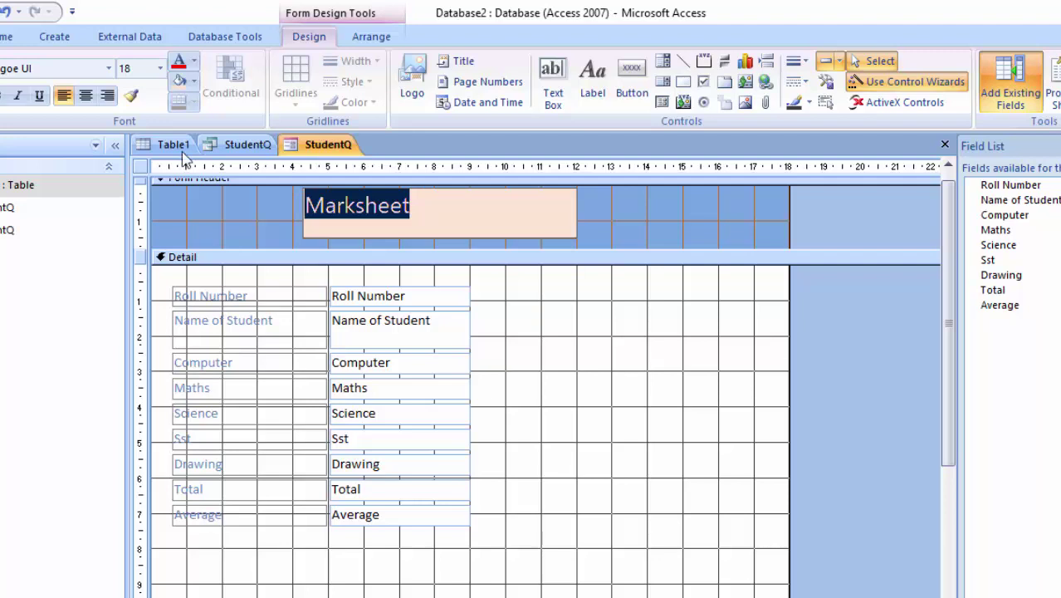
pyautogui.click(161, 68)
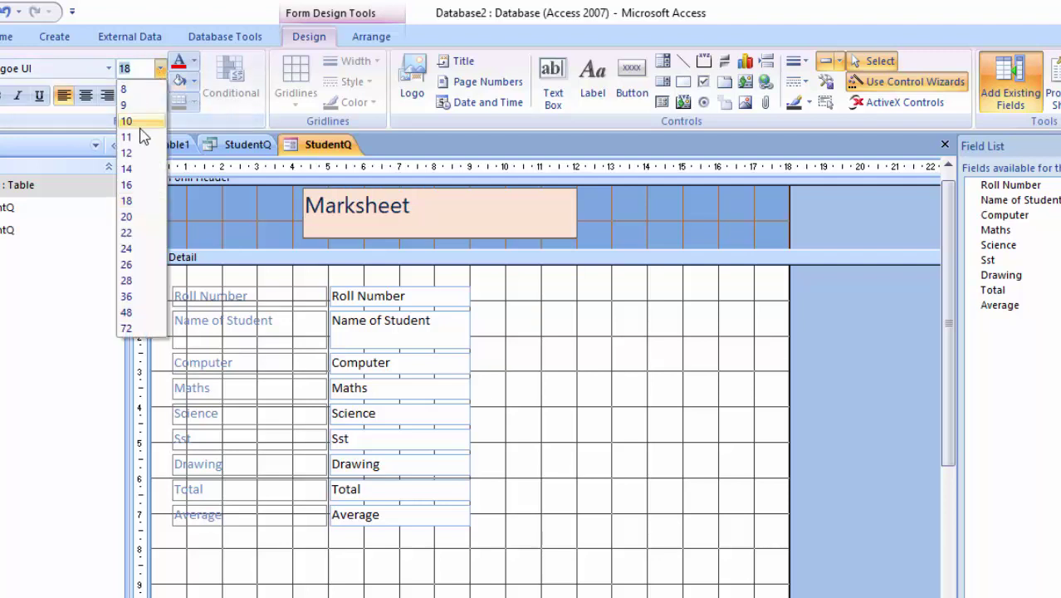
pyautogui.click(133, 280)
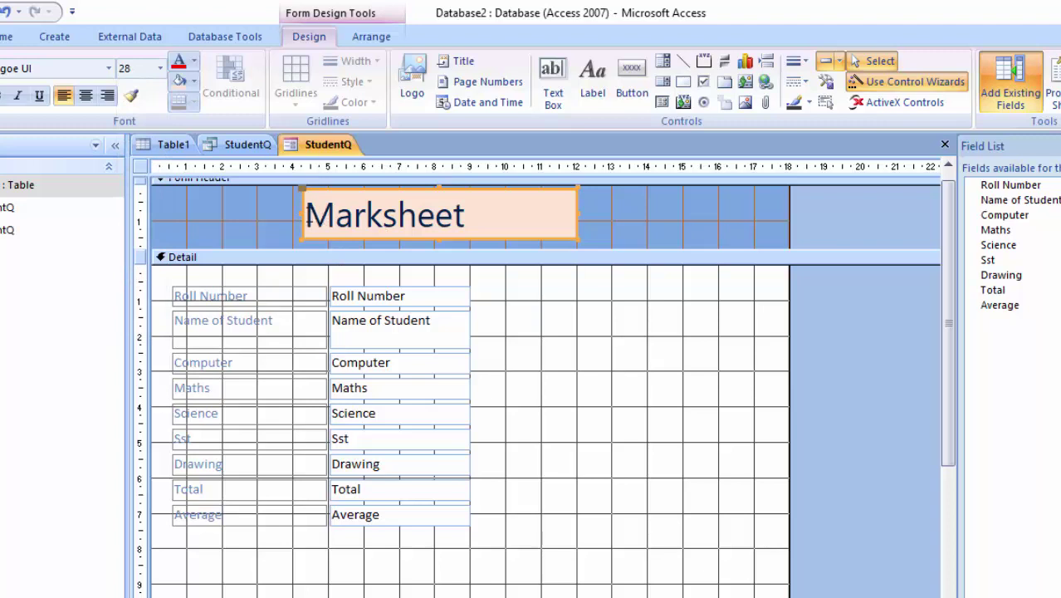
pyautogui.moveTo(307, 214); pyautogui.dragTo(453, 249)
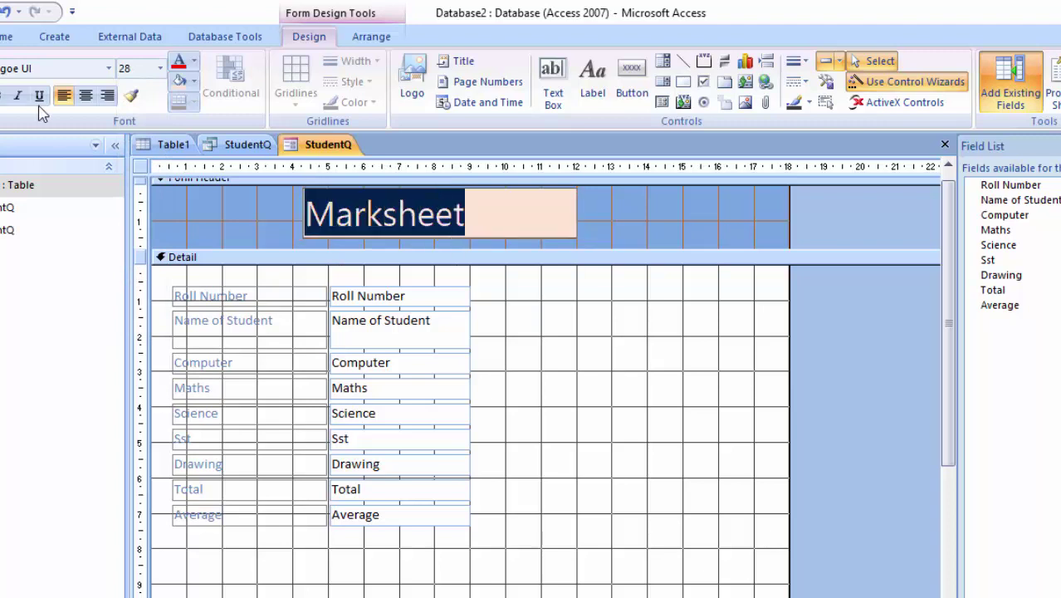
pyautogui.click(86, 95)
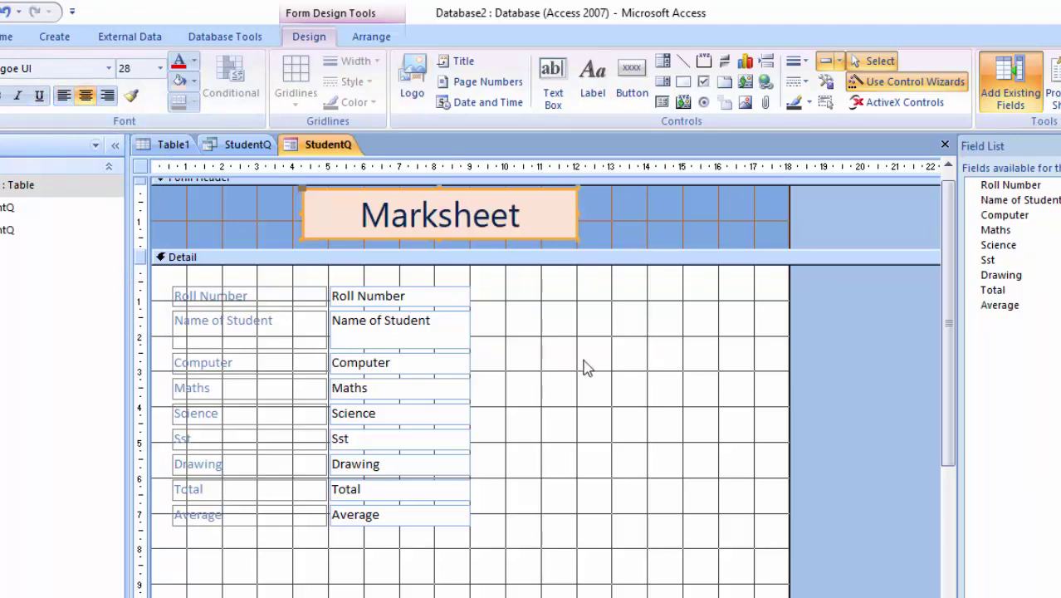
pyautogui.click(675, 218)
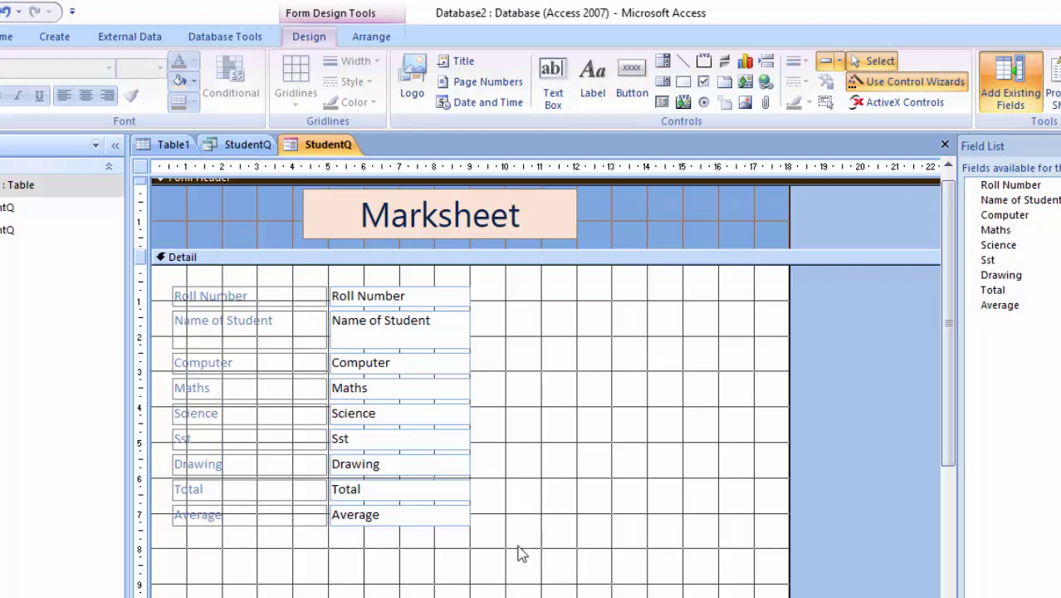
# - Bold all Detail labels and fields, and drag the Detail bar down to heighten the Form Header
pyautogui.moveTo(470, 570); pyautogui.dragTo(169, 263)
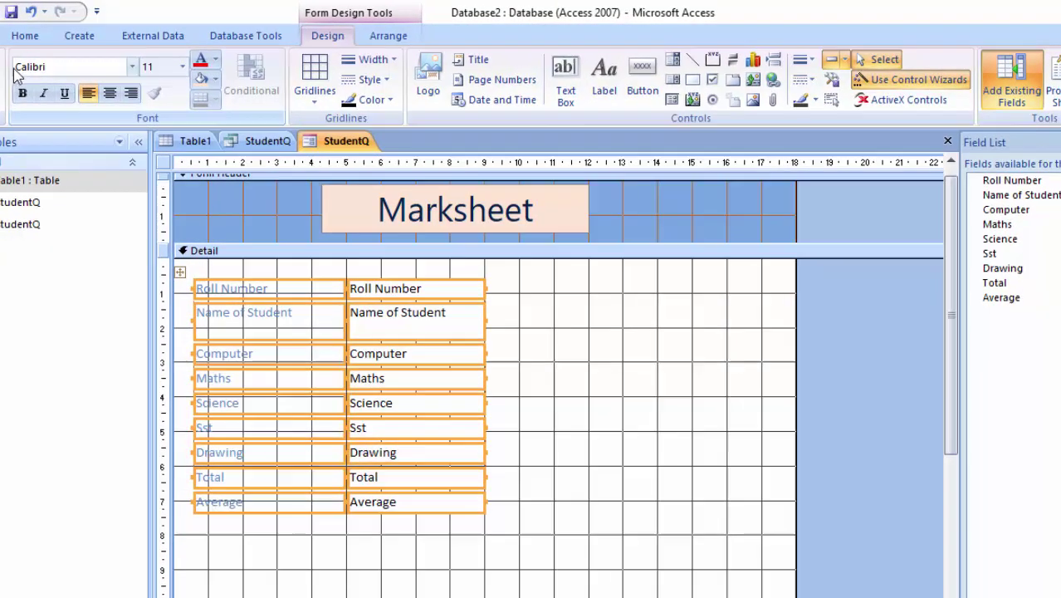
pyautogui.click(476, 512)
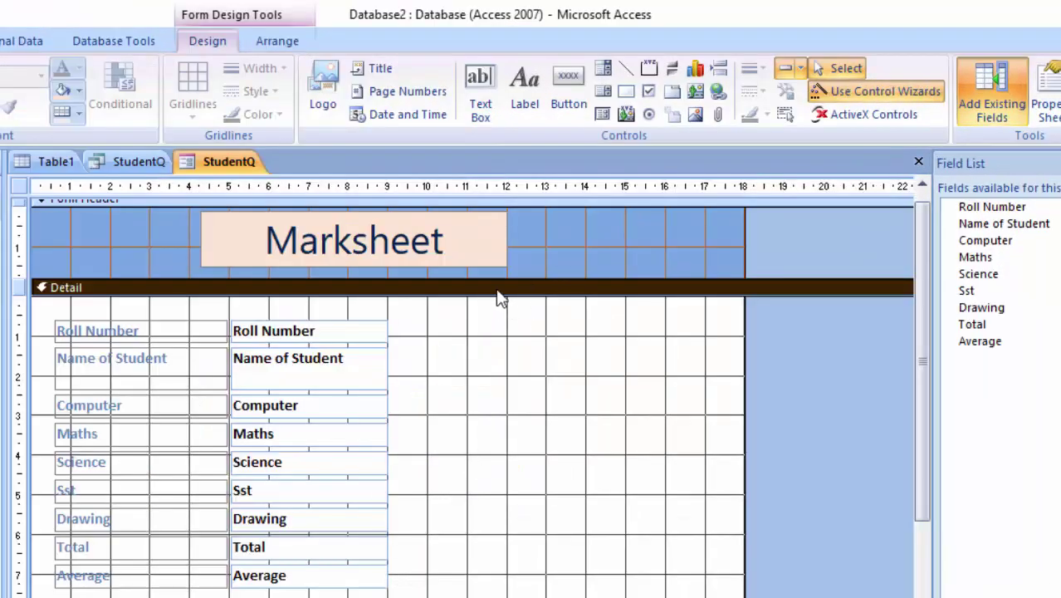
pyautogui.moveTo(516, 274); pyautogui.dragTo(516, 362)
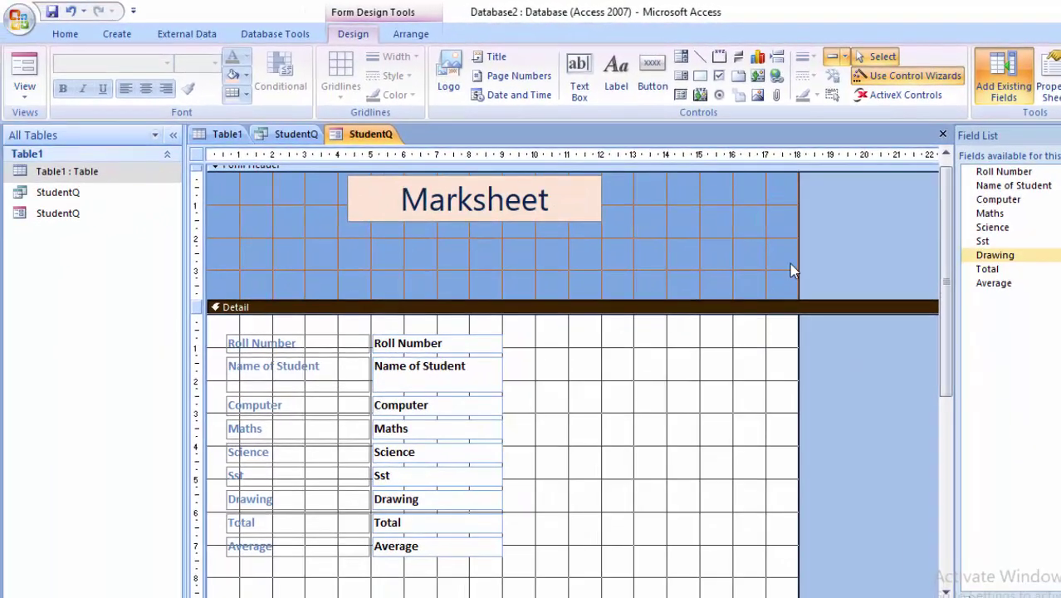
# - Draw a combo box in the Form Header, launching the Combo Box Wizard
pyautogui.click(683, 61)
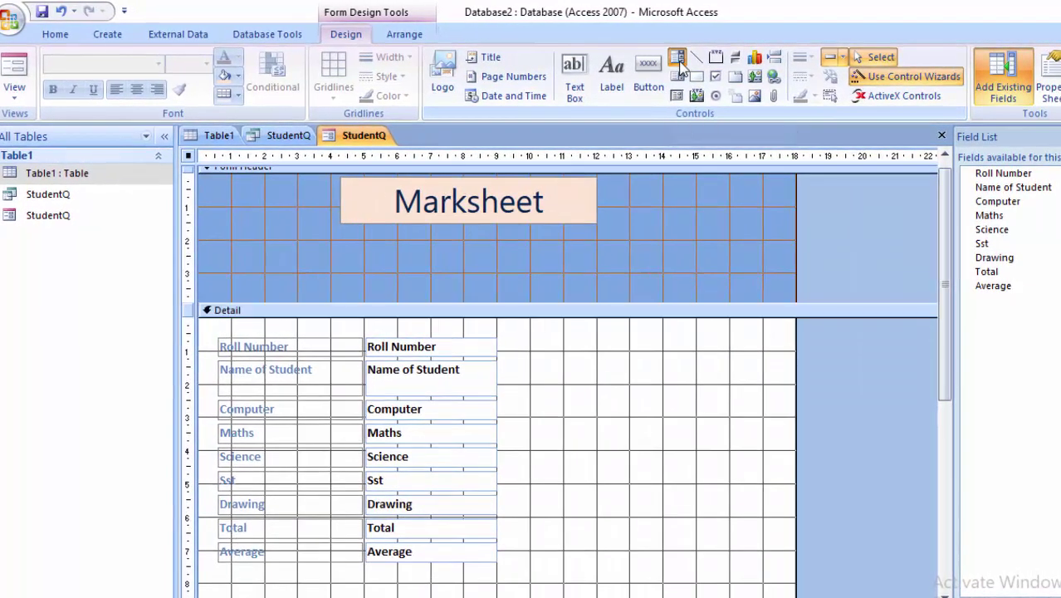
pyautogui.moveTo(557, 241); pyautogui.dragTo(726, 271)
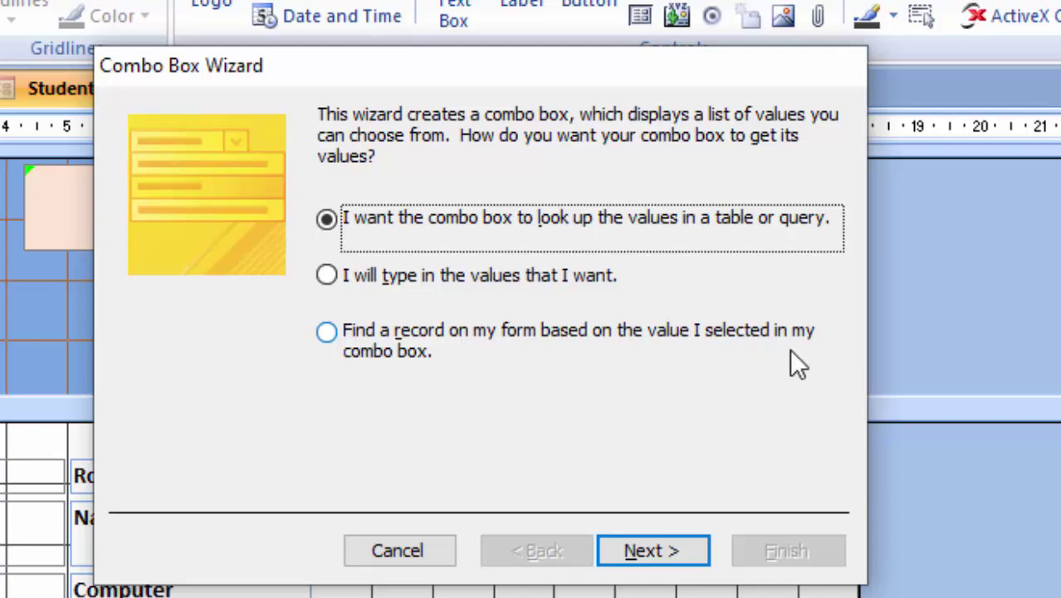
# - Create a 'Find a record' lookup on the Roll Number field, labelled 'Roll Number'
pyautogui.click(525, 337)
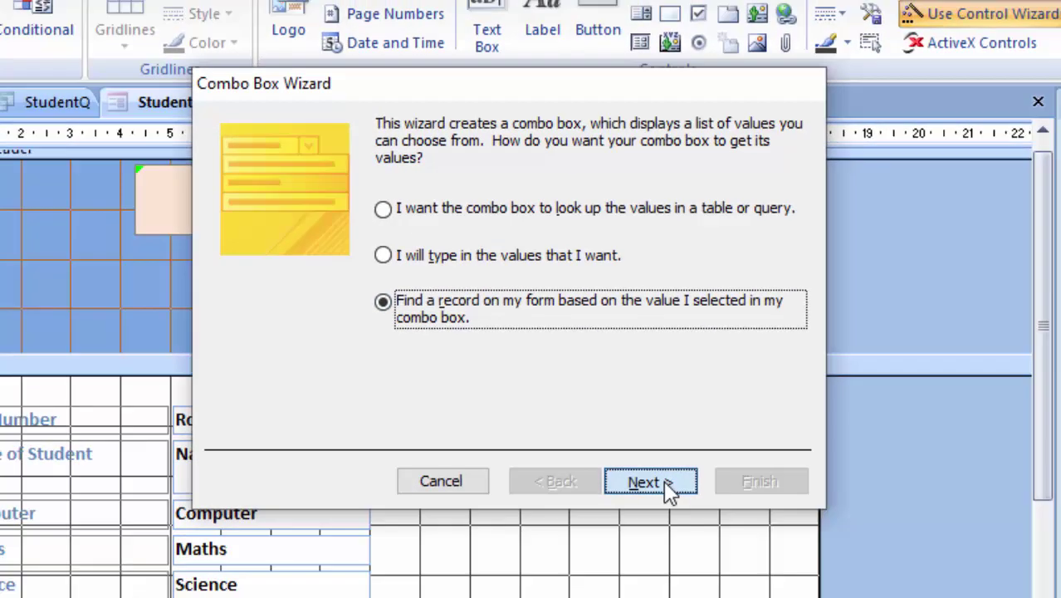
pyautogui.click(677, 561)
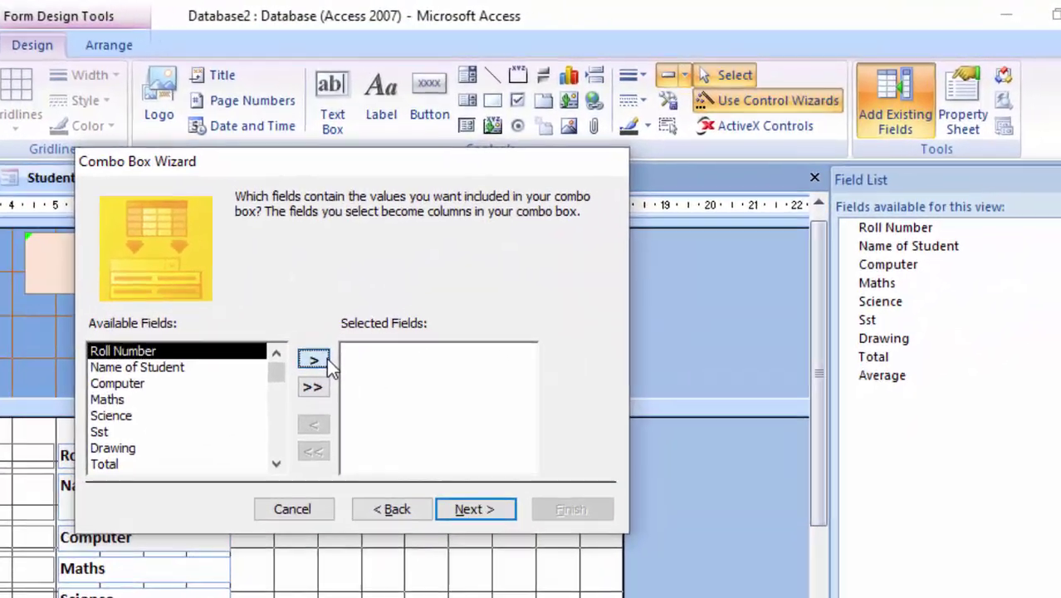
pyautogui.click(531, 255)
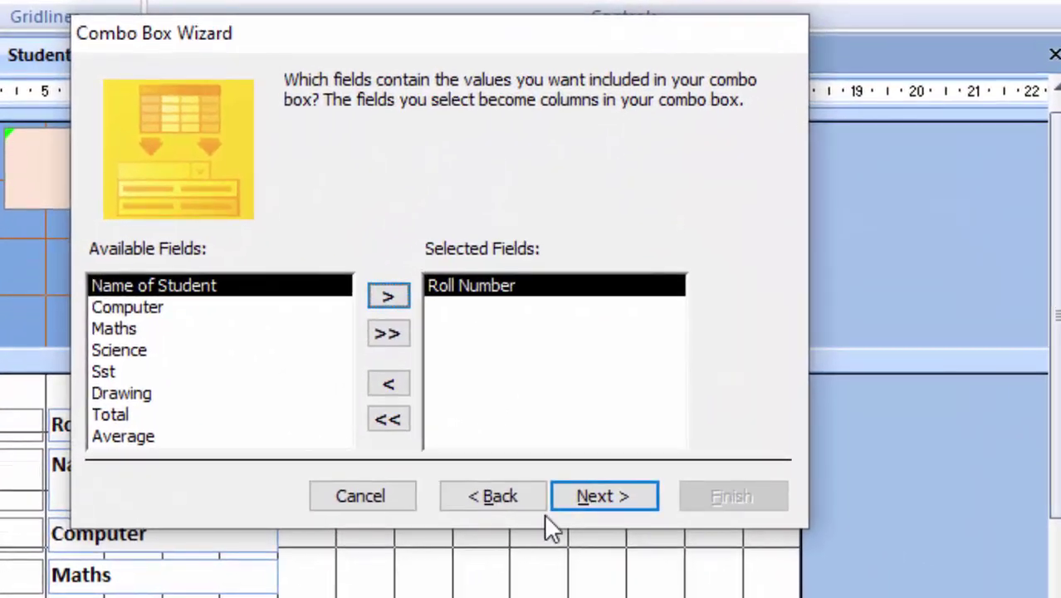
pyautogui.click(607, 503)
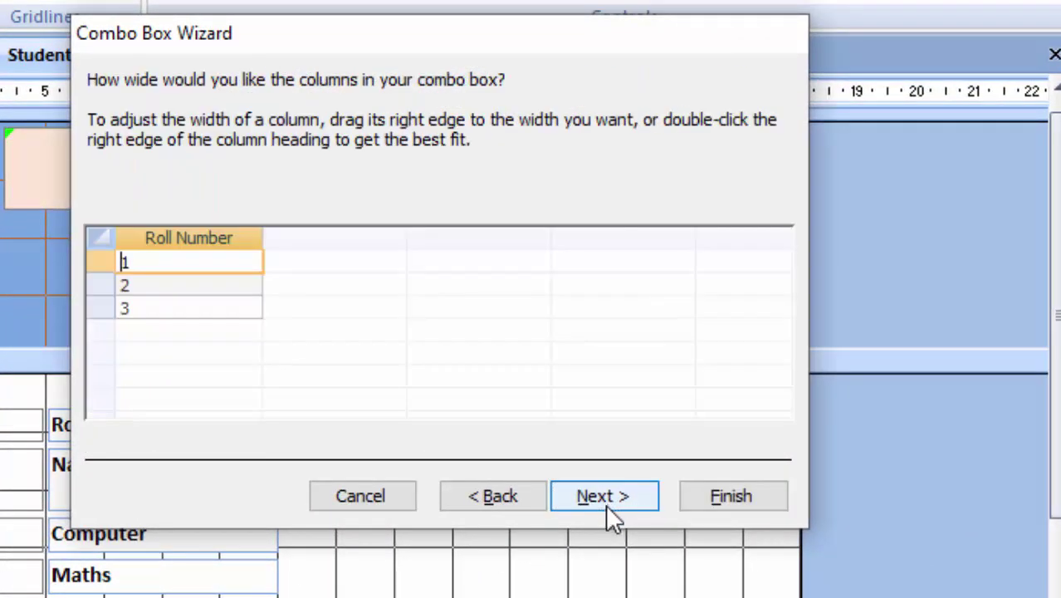
pyautogui.click(602, 498)
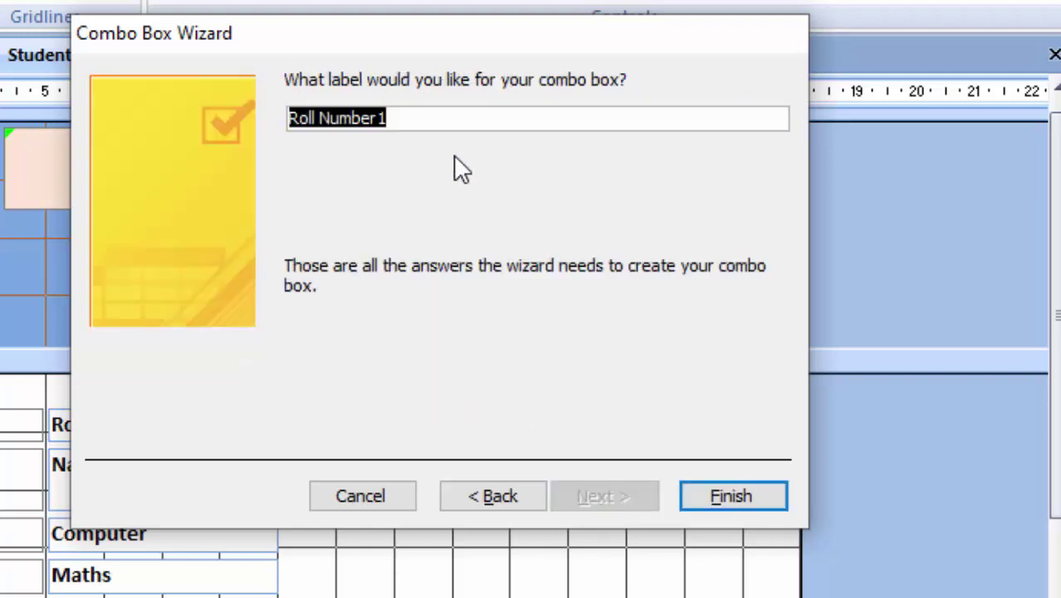
pyautogui.click(436, 120)
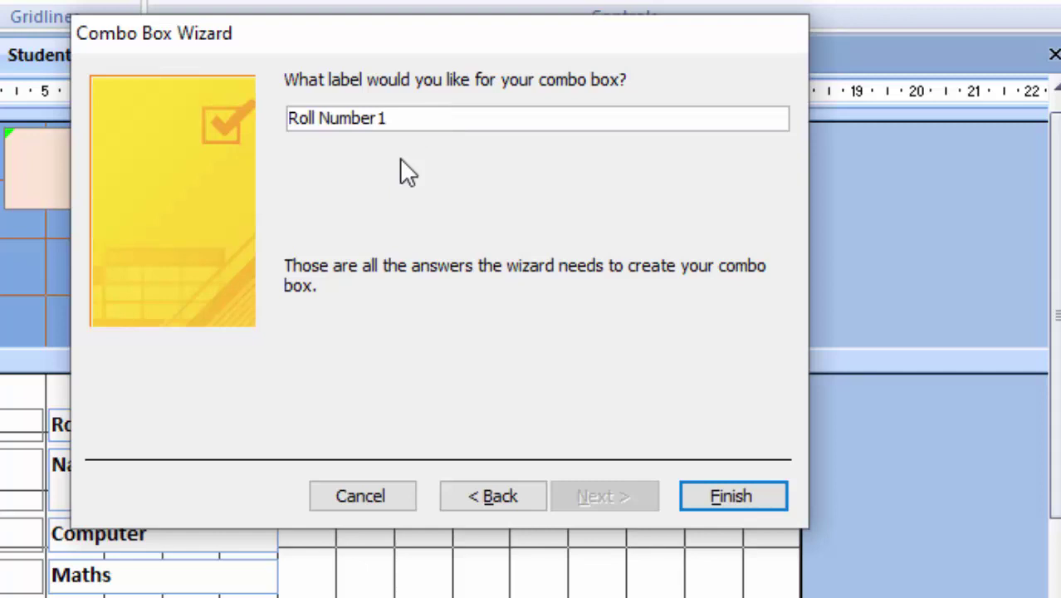
pyautogui.press('BackSpace')
pyautogui.click(731, 499)
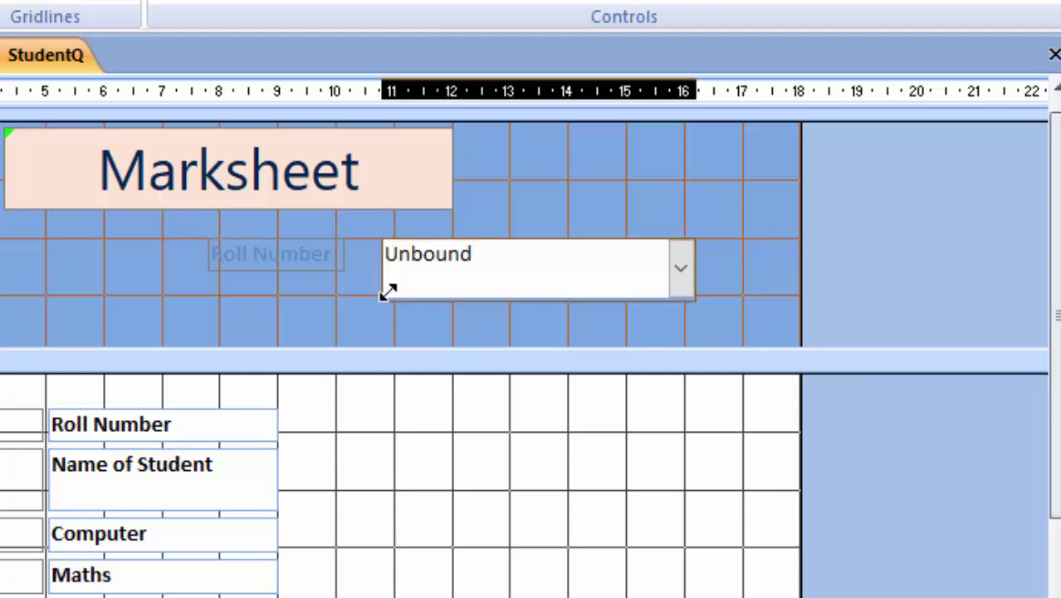
# - Shorten the Roll Number combo box and colour the form header light green
pyautogui.moveTo(380, 297); pyautogui.dragTo(384, 267)
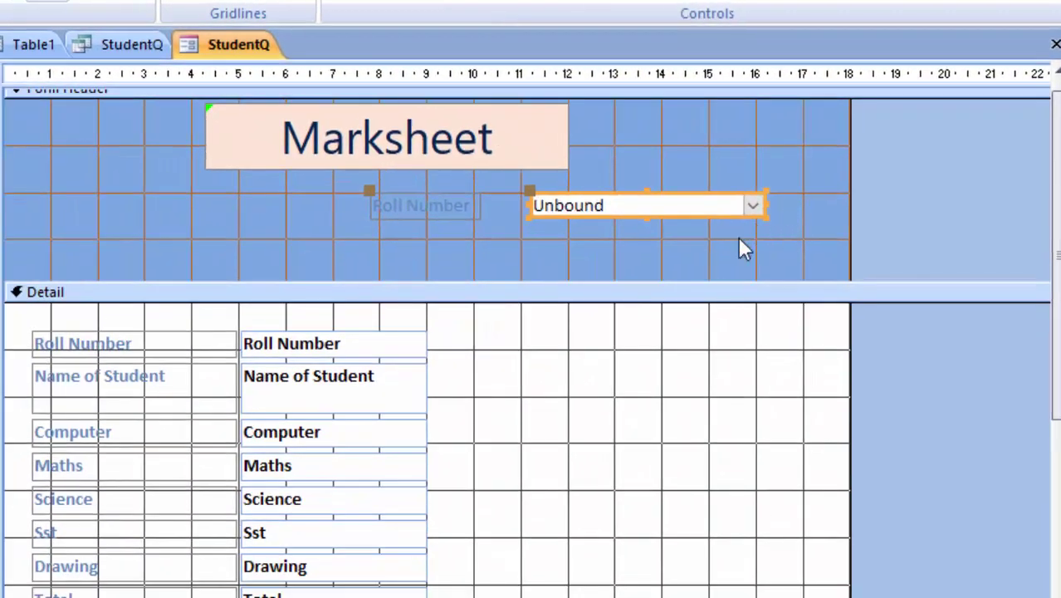
pyautogui.moveTo(648, 255)
pyautogui.mouseDown()
pyautogui.moveTo(461, 202)
pyautogui.moveTo(392, 199)
pyautogui.mouseUp()
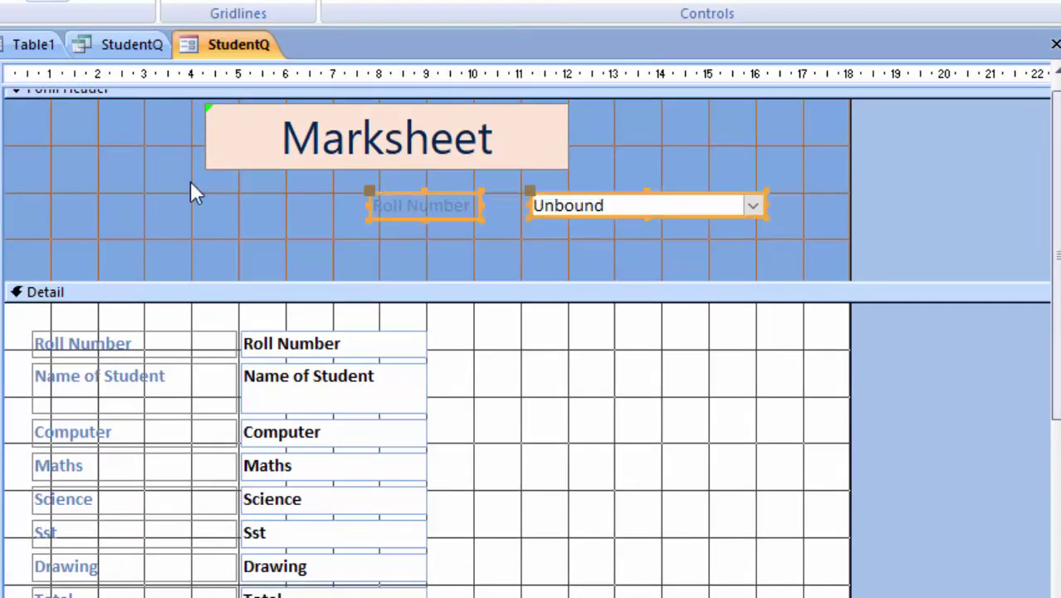
pyautogui.click(192, 190)
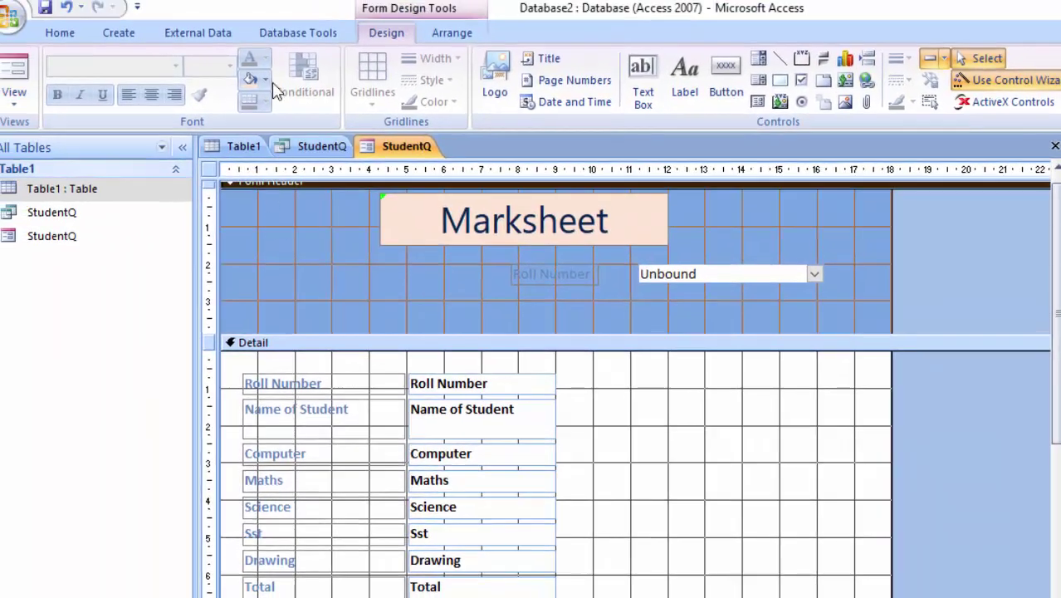
pyautogui.click(266, 80)
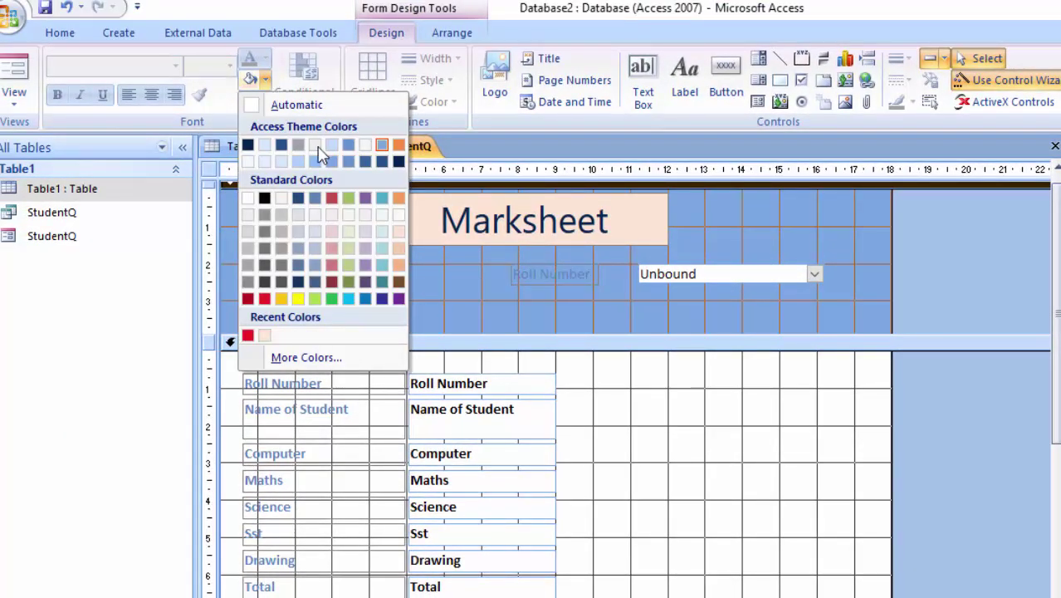
pyautogui.click(349, 248)
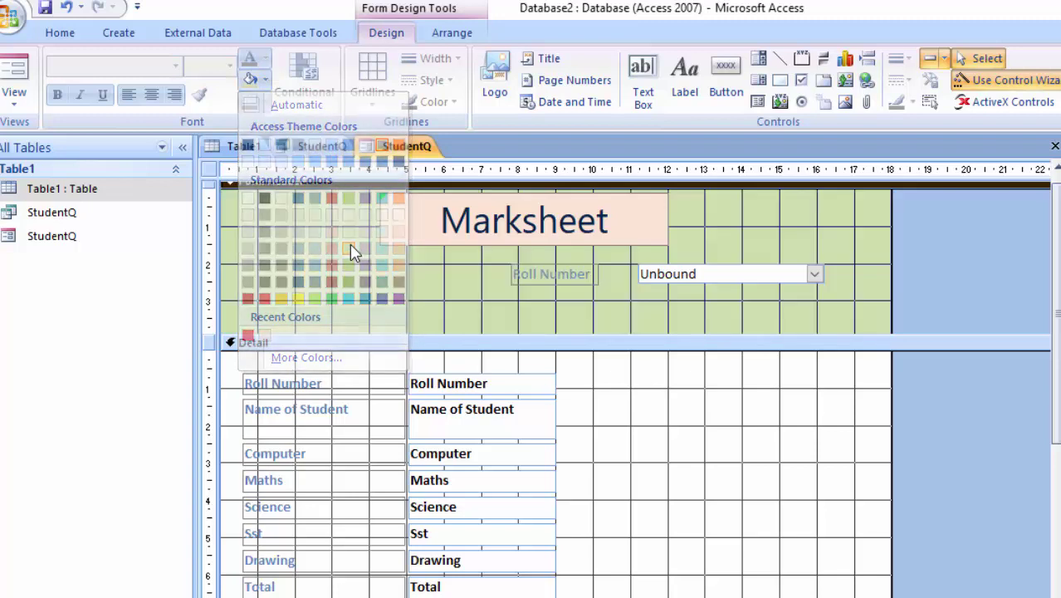
# - Make the Roll Number label and combo box text bold red
pyautogui.moveTo(728, 310); pyautogui.dragTo(509, 260)
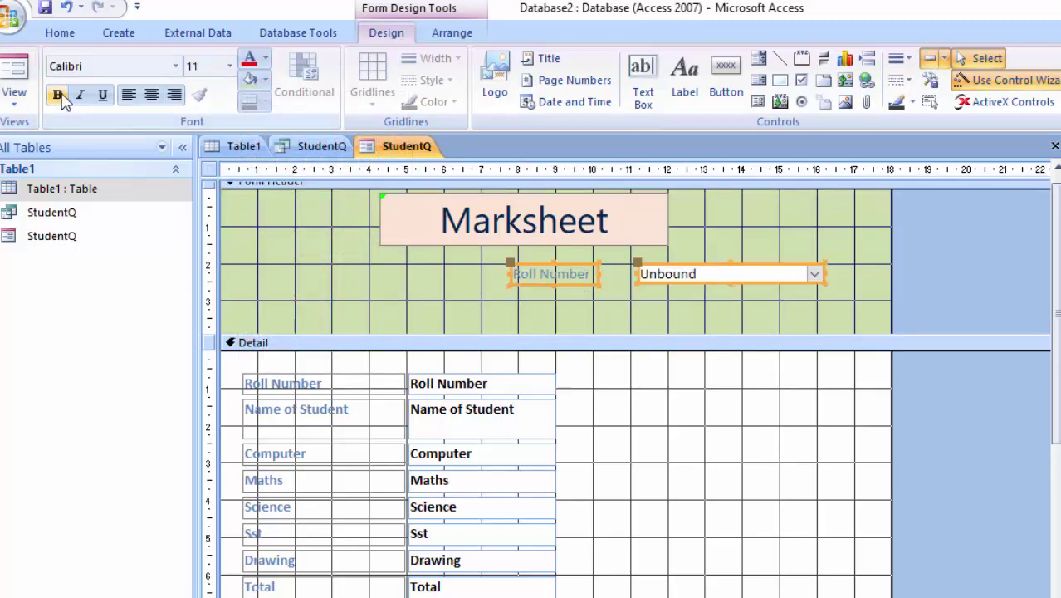
pyautogui.click(57, 94)
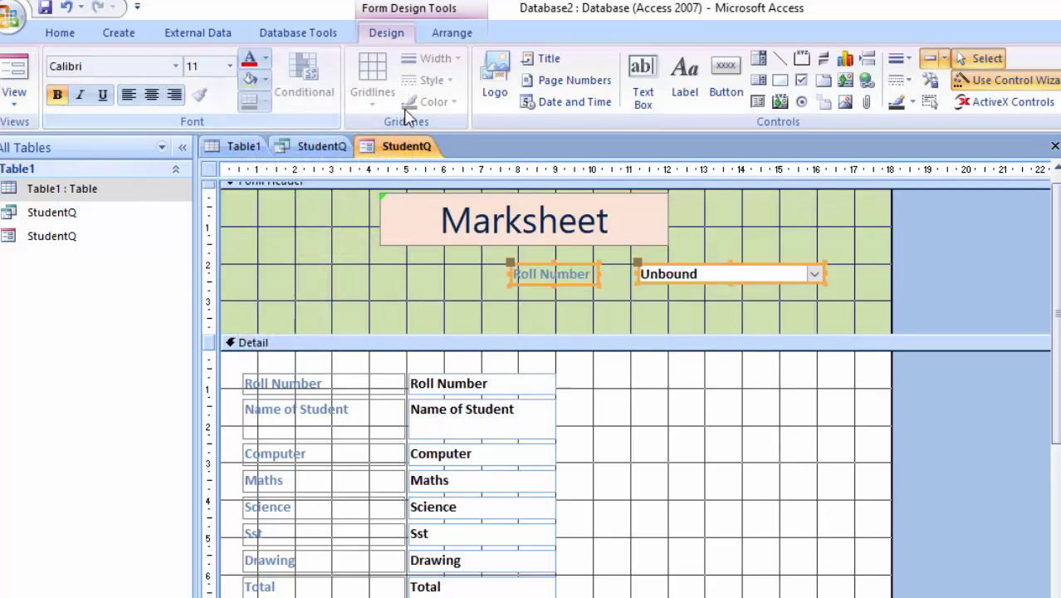
pyautogui.click(249, 60)
pyautogui.click(689, 332)
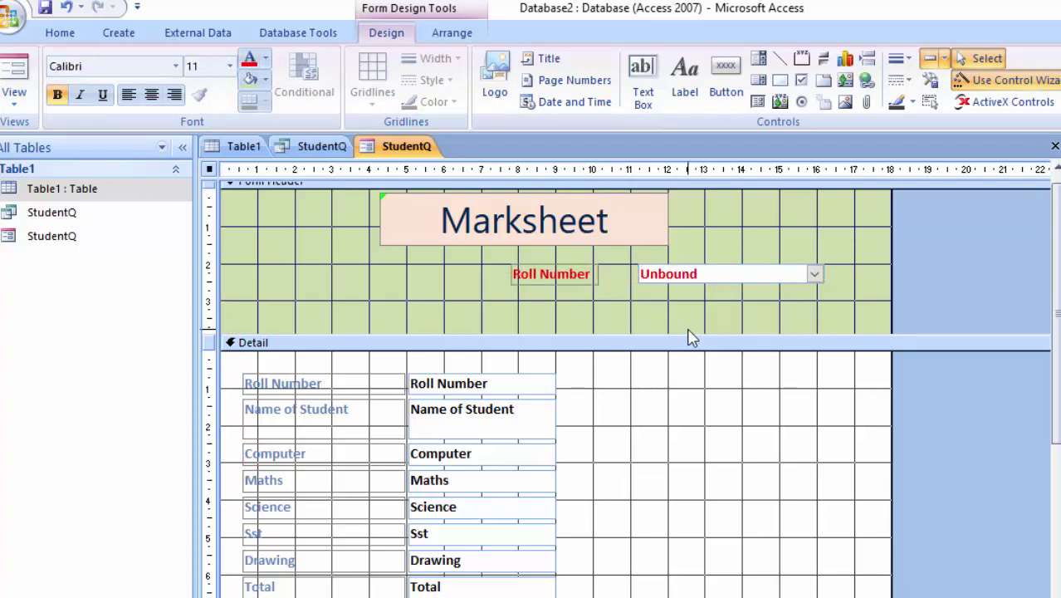
# - Shorten the form header and shift the Marksheet title left
pyautogui.moveTo(664, 334); pyautogui.dragTo(678, 308)
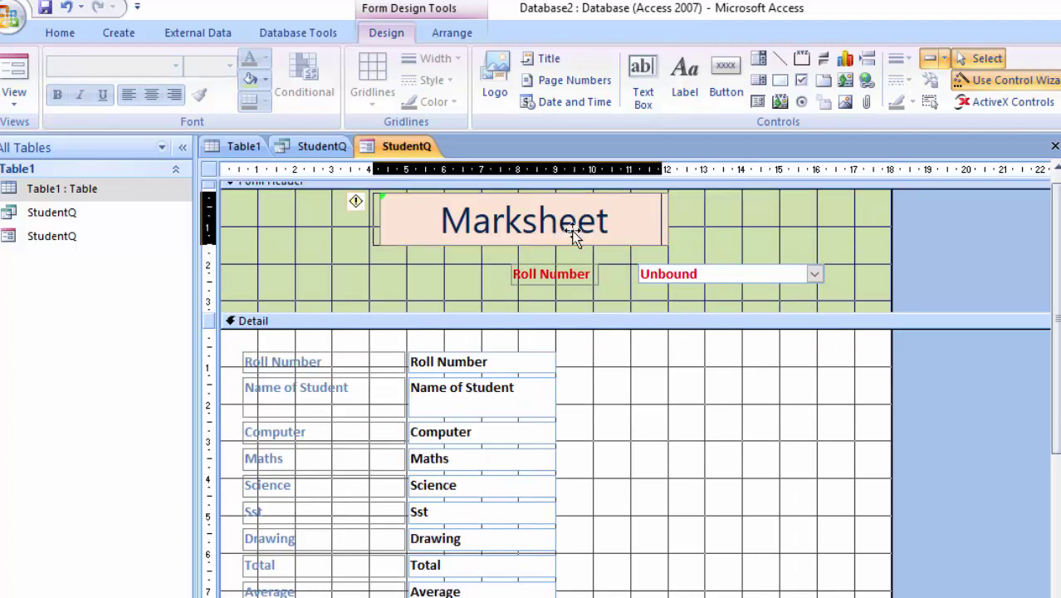
pyautogui.moveTo(587, 239); pyautogui.dragTo(532, 240)
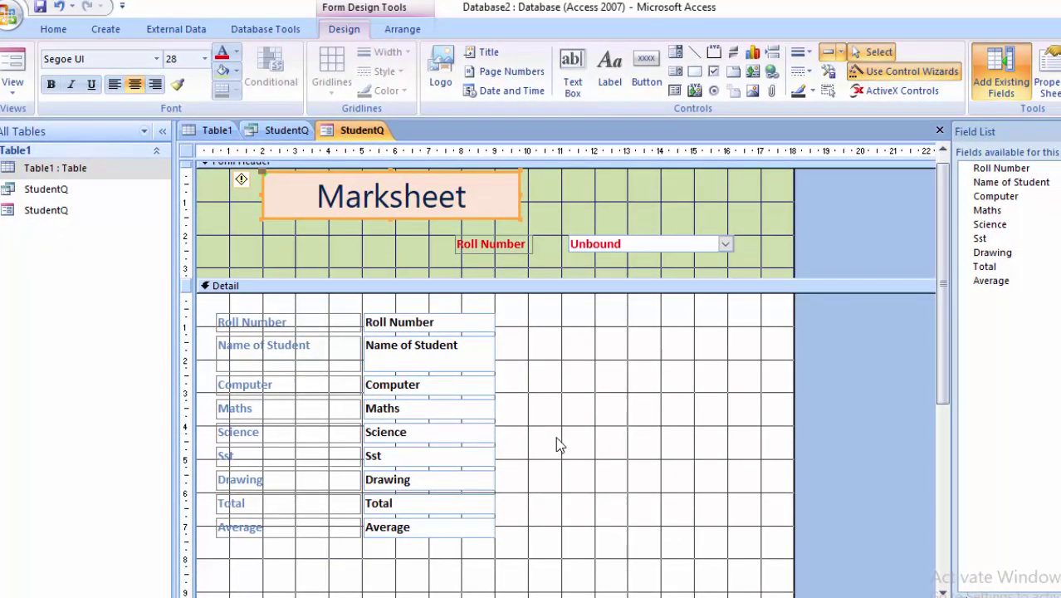
pyautogui.scroll(-2, 558, 449)
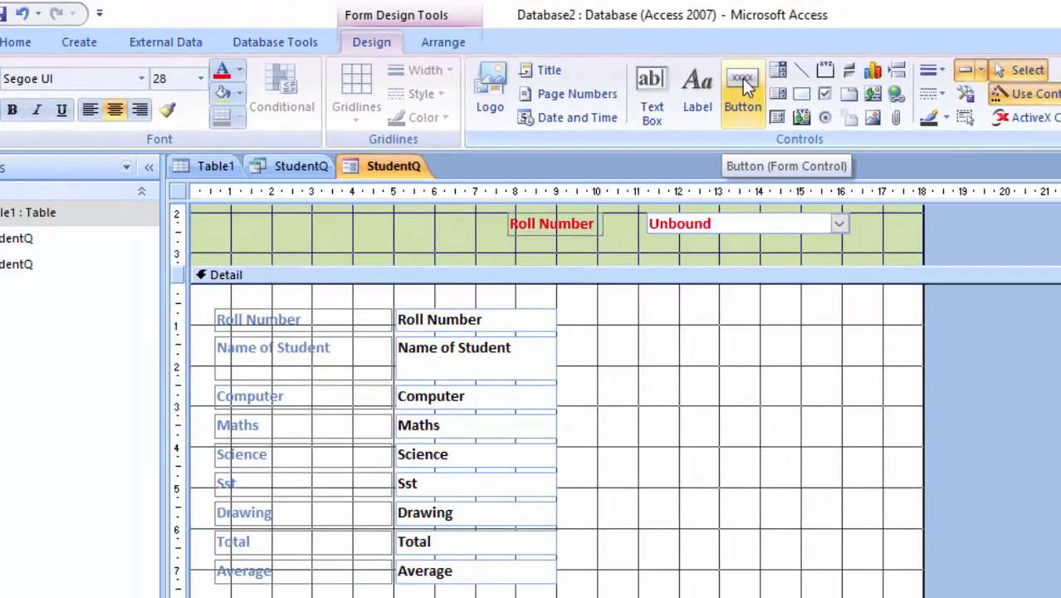
# - Add a Go To Next Record button below the Average field with a text caption
pyautogui.click(744, 83)
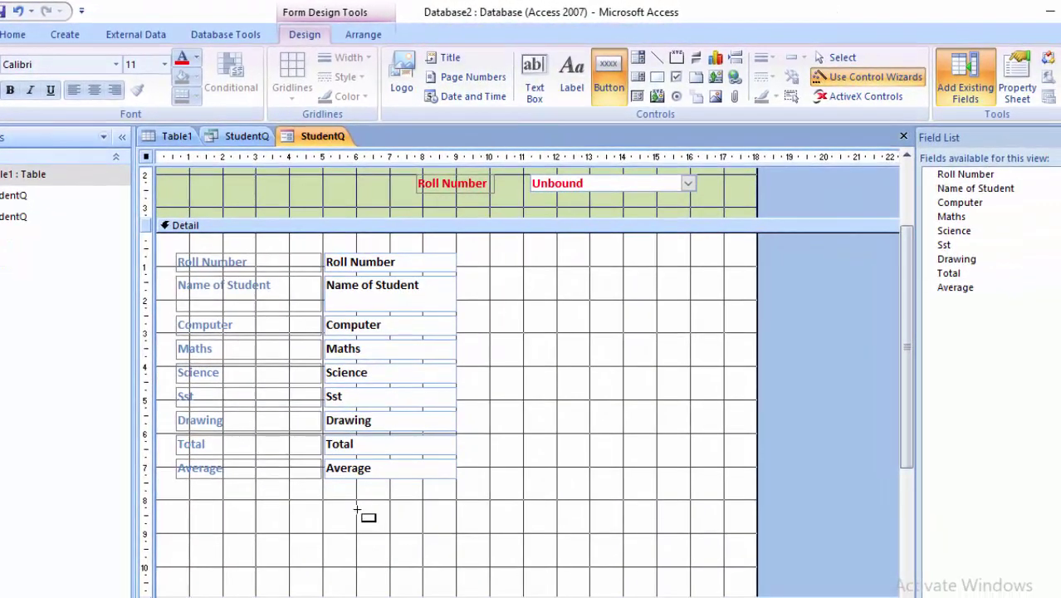
pyautogui.moveTo(354, 499); pyautogui.dragTo(507, 522)
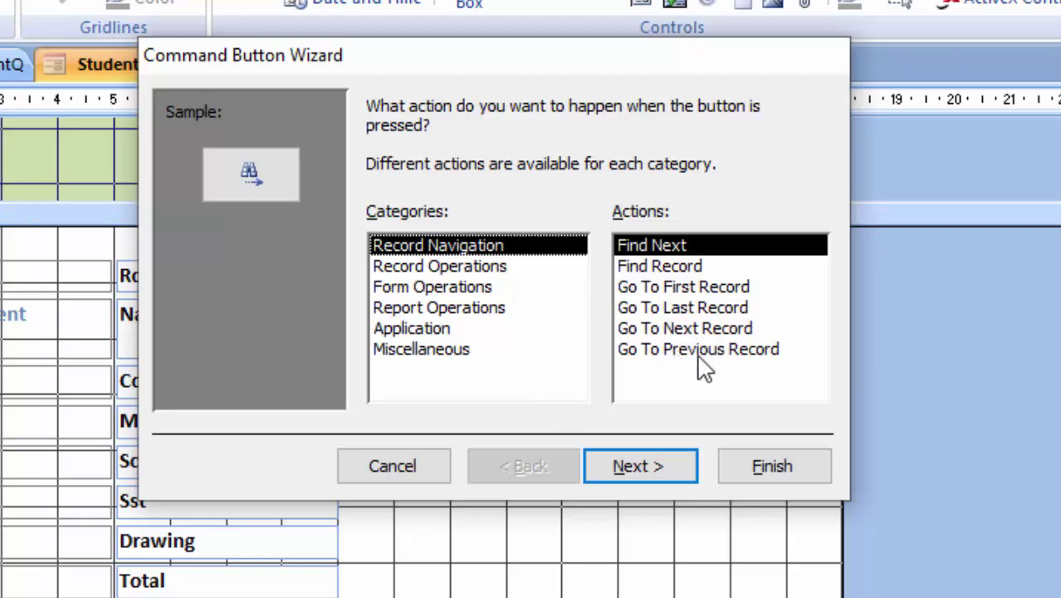
pyautogui.click(700, 333)
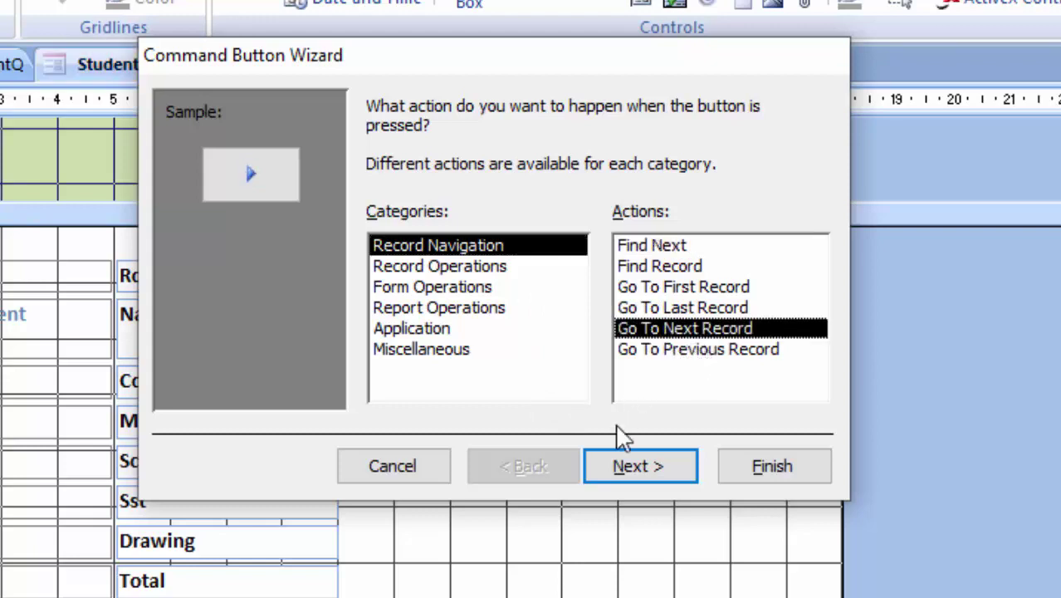
pyautogui.click(675, 483)
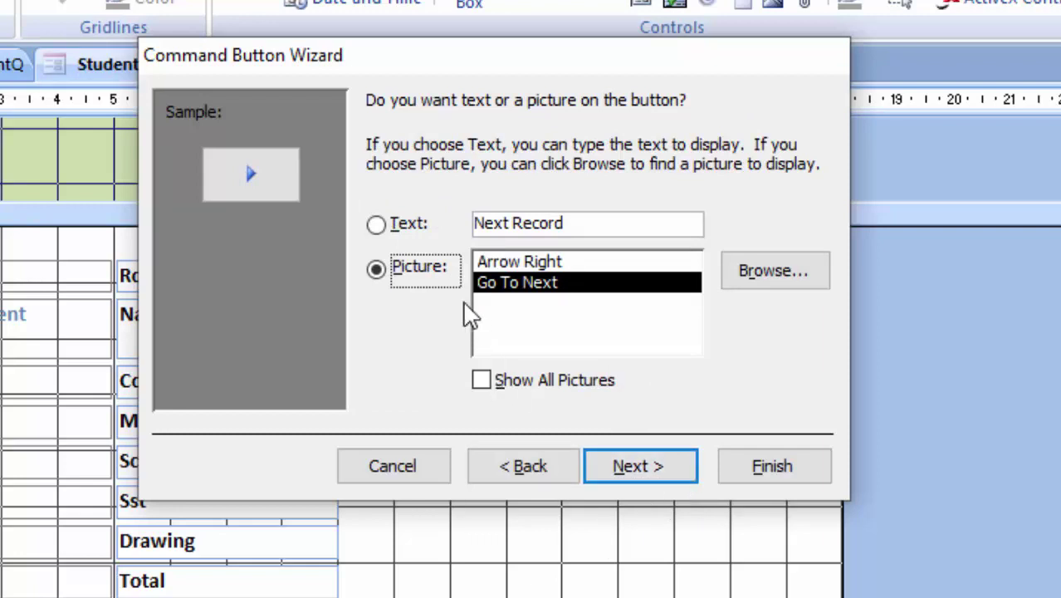
pyautogui.click(417, 228)
pyautogui.click(638, 470)
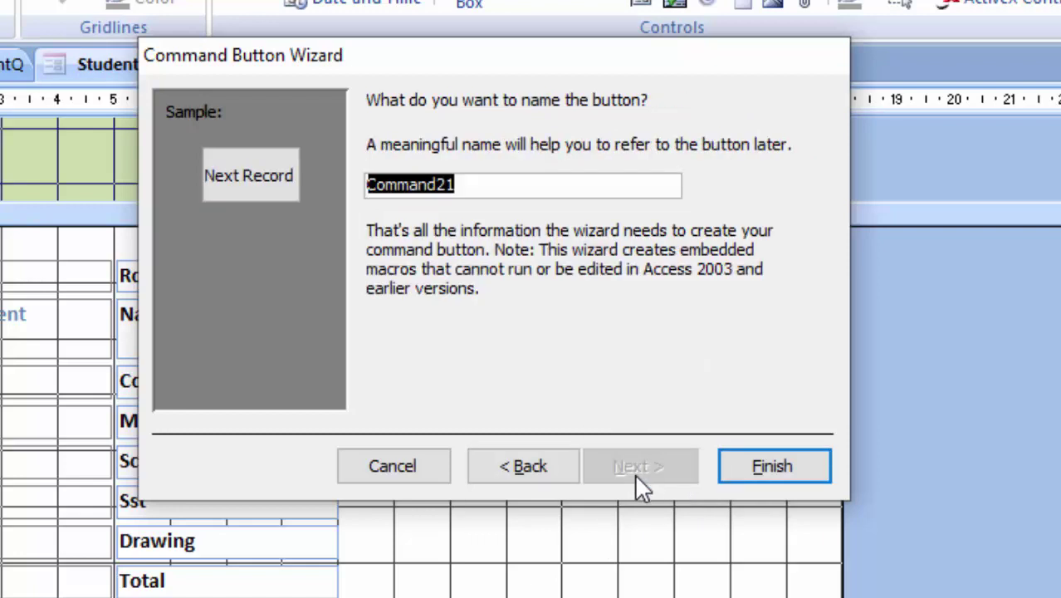
pyautogui.click(818, 467)
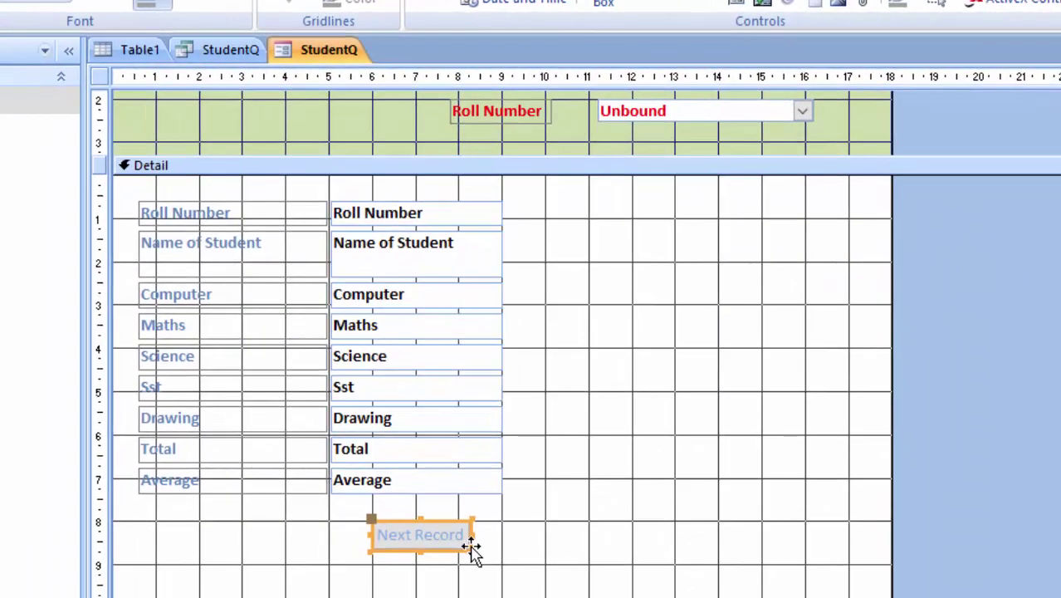
# - Enlarge the Next Record button and make its caption bold black
pyautogui.moveTo(471, 548); pyautogui.dragTo(510, 559)
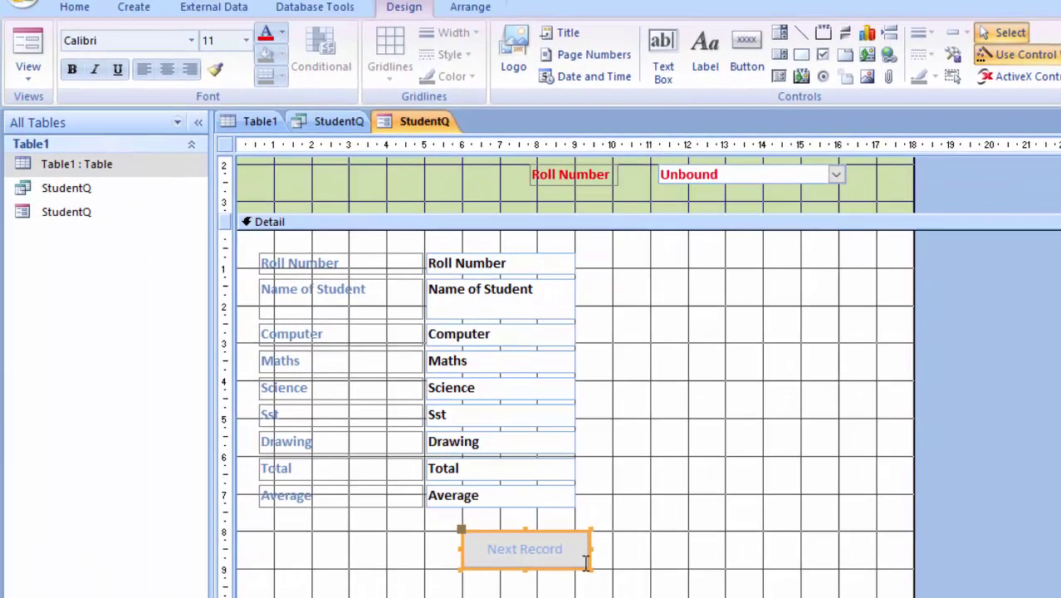
pyautogui.moveTo(576, 553); pyautogui.dragTo(469, 544)
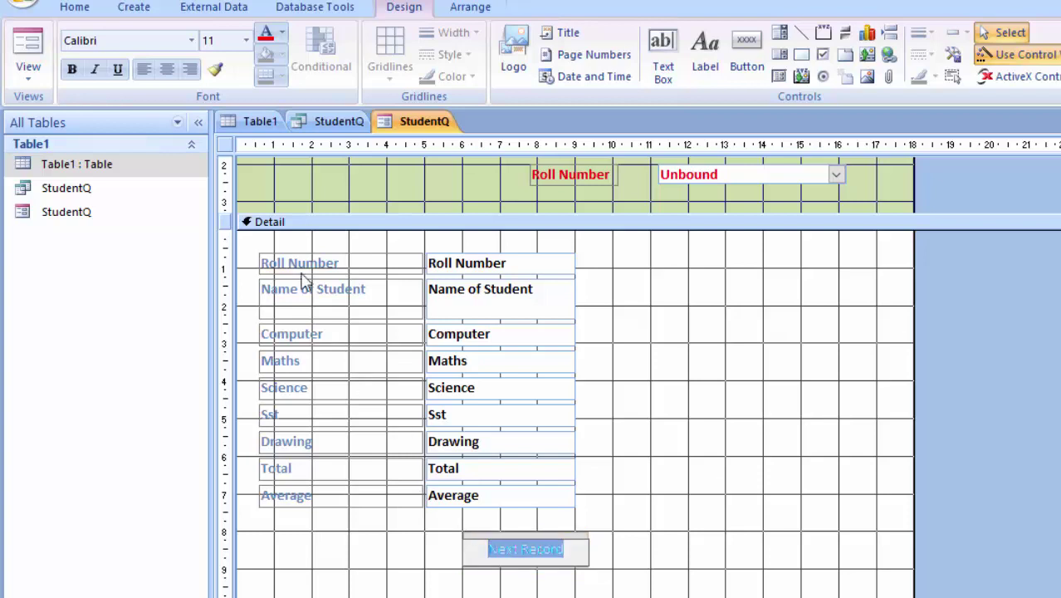
pyautogui.click(71, 69)
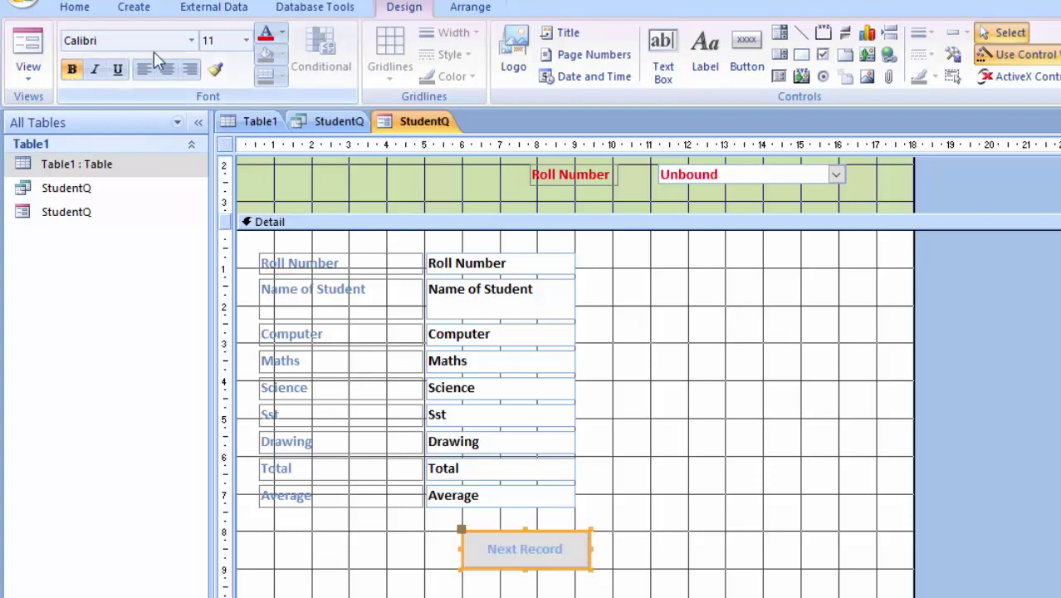
pyautogui.click(283, 34)
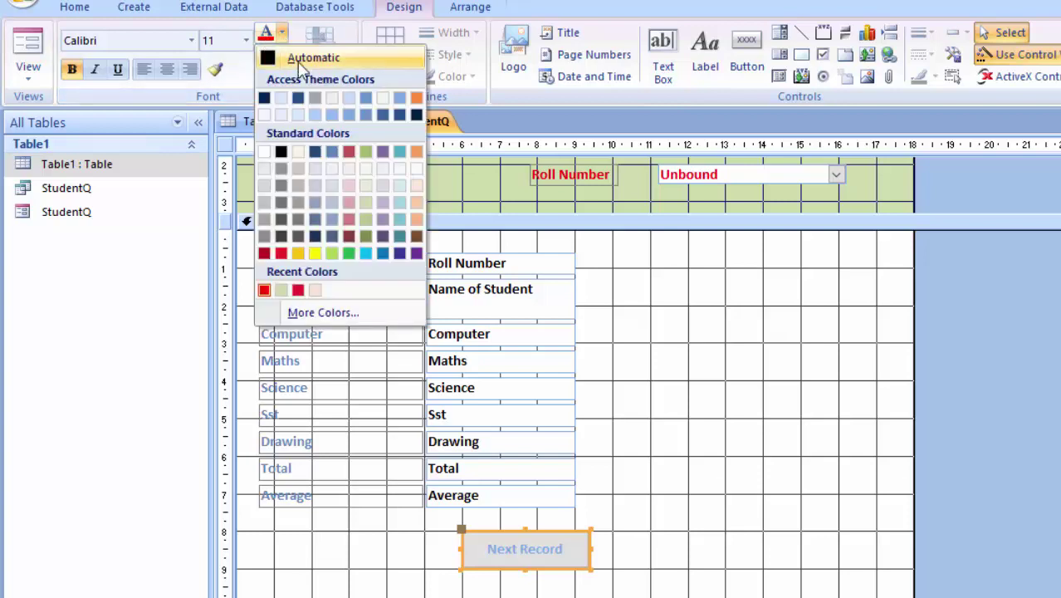
pyautogui.click(281, 153)
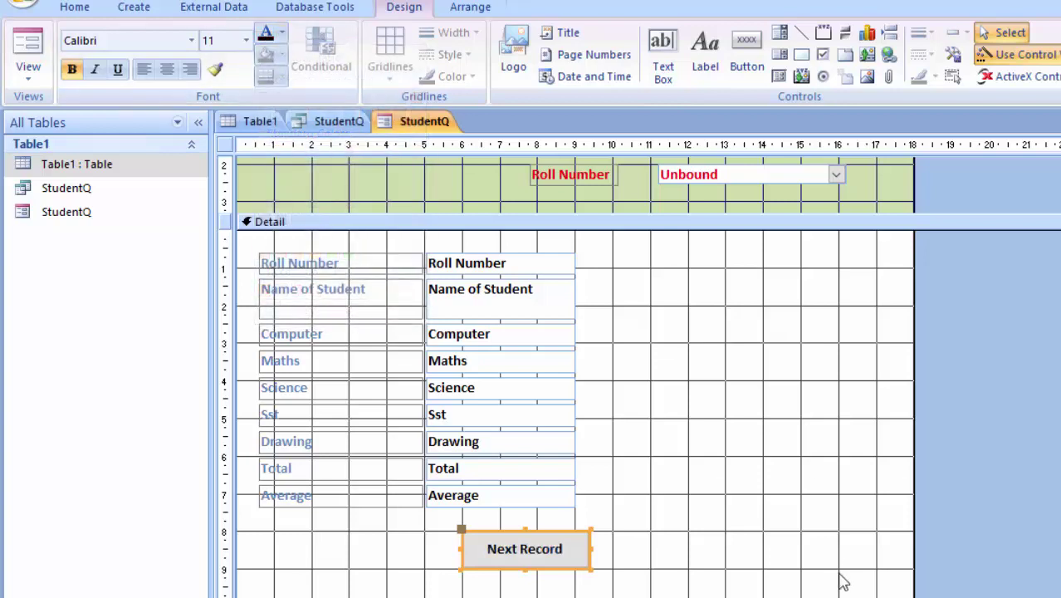
pyautogui.click(614, 579)
pyautogui.click(581, 558)
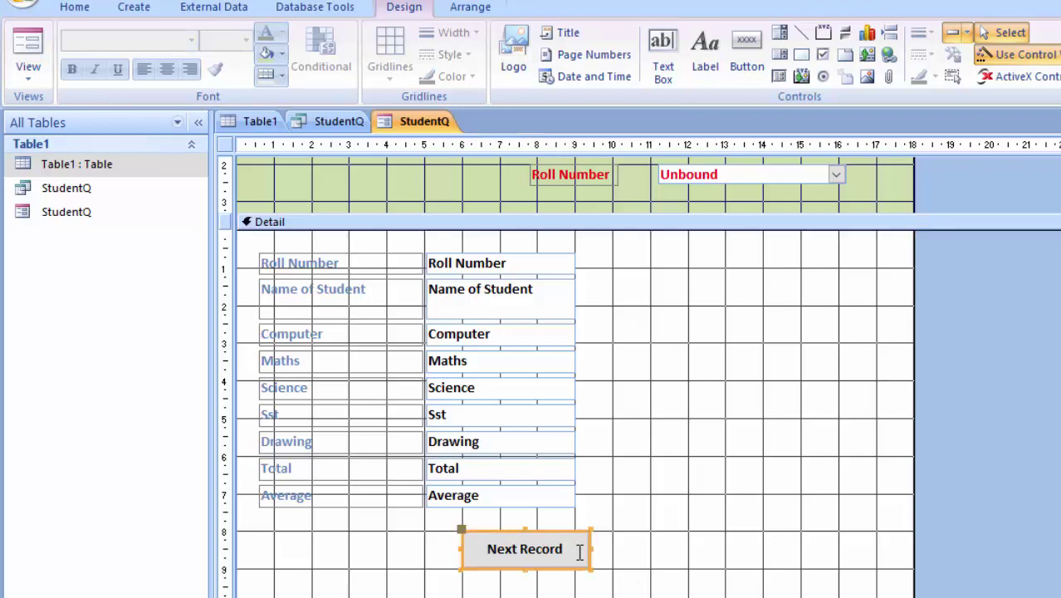
# - Add a Go To Previous Record button with a text caption beside Next Record
pyautogui.click(747, 52)
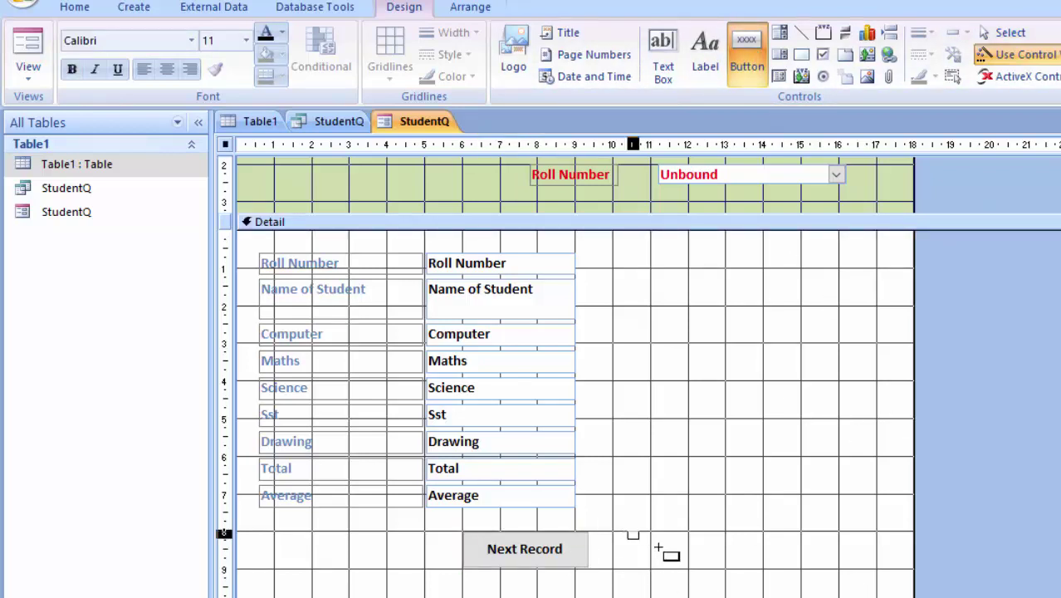
pyautogui.moveTo(627, 531); pyautogui.dragTo(744, 571)
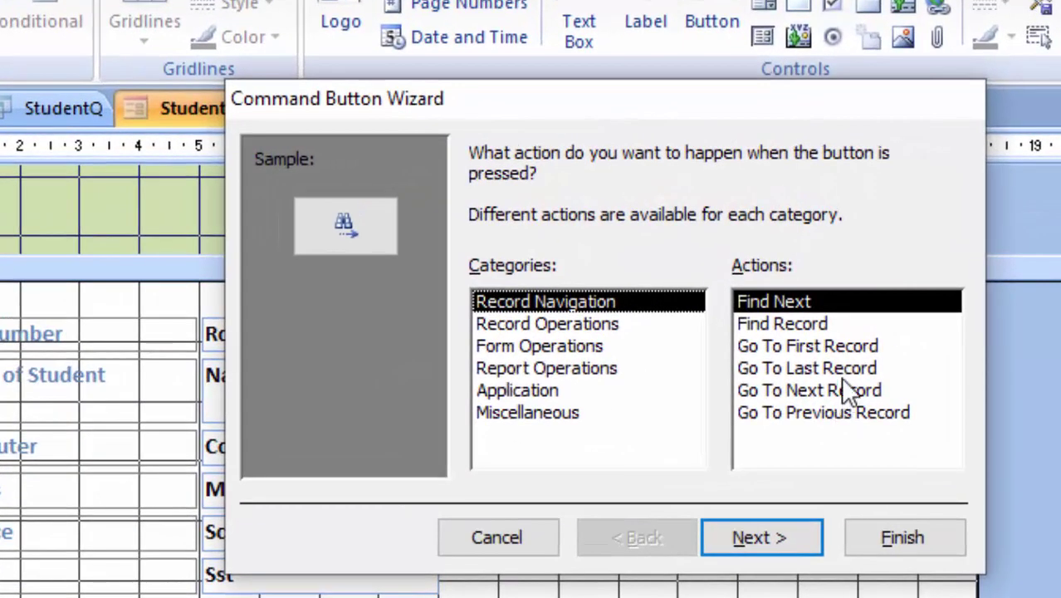
pyautogui.click(843, 416)
pyautogui.click(775, 550)
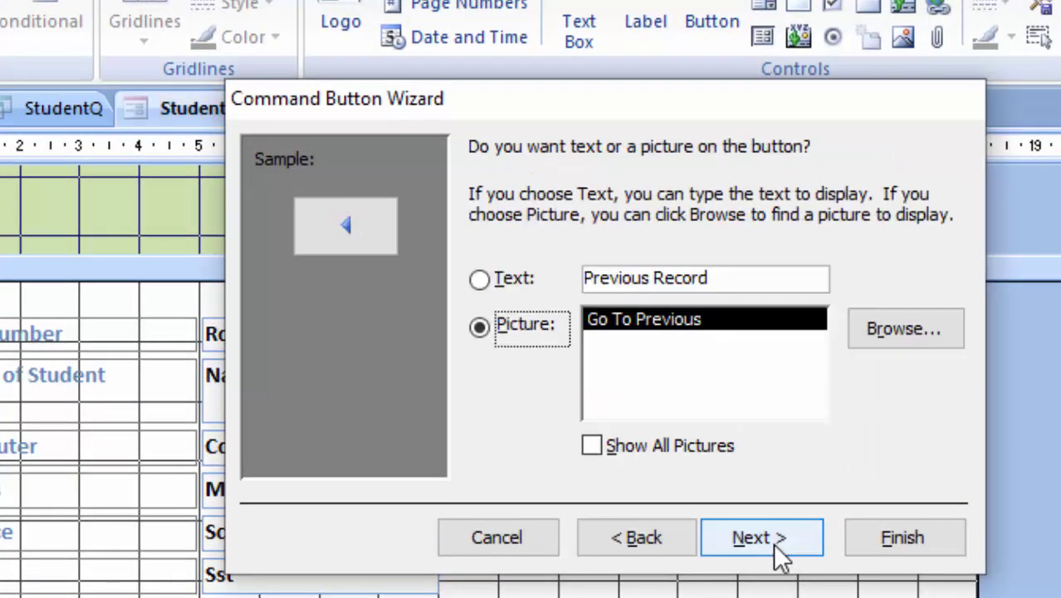
pyautogui.click(520, 283)
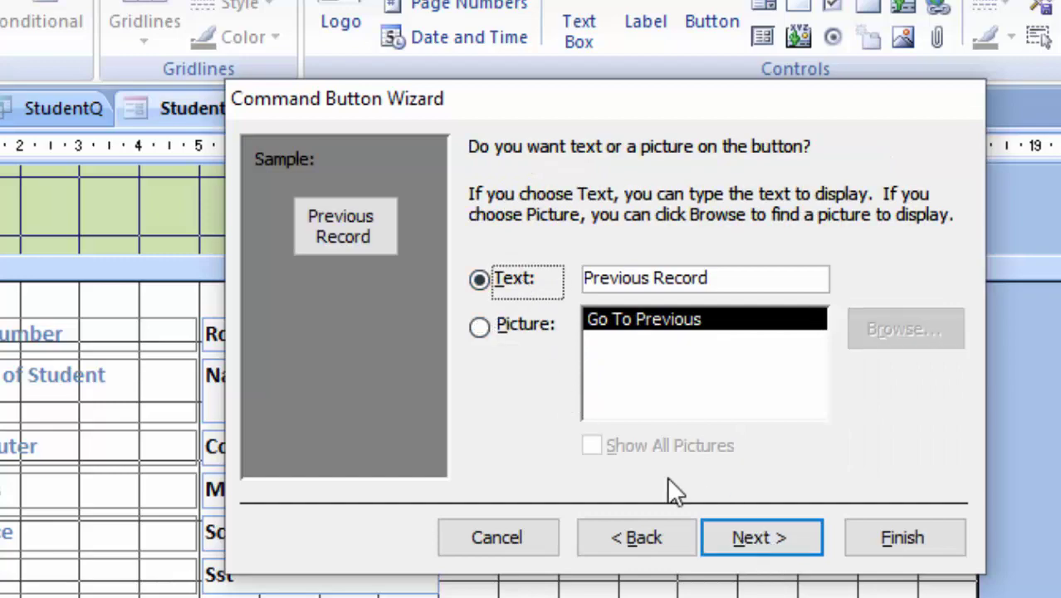
pyautogui.click(794, 552)
pyautogui.click(879, 521)
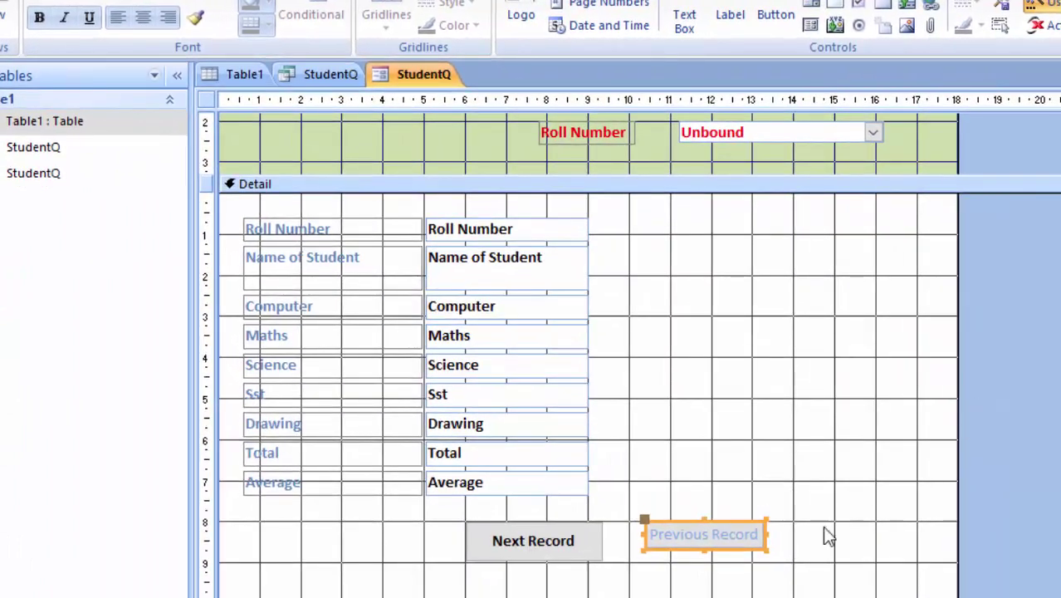
# - Bold the Previous Record caption and resize the button to match
pyautogui.moveTo(766, 549); pyautogui.dragTo(656, 545)
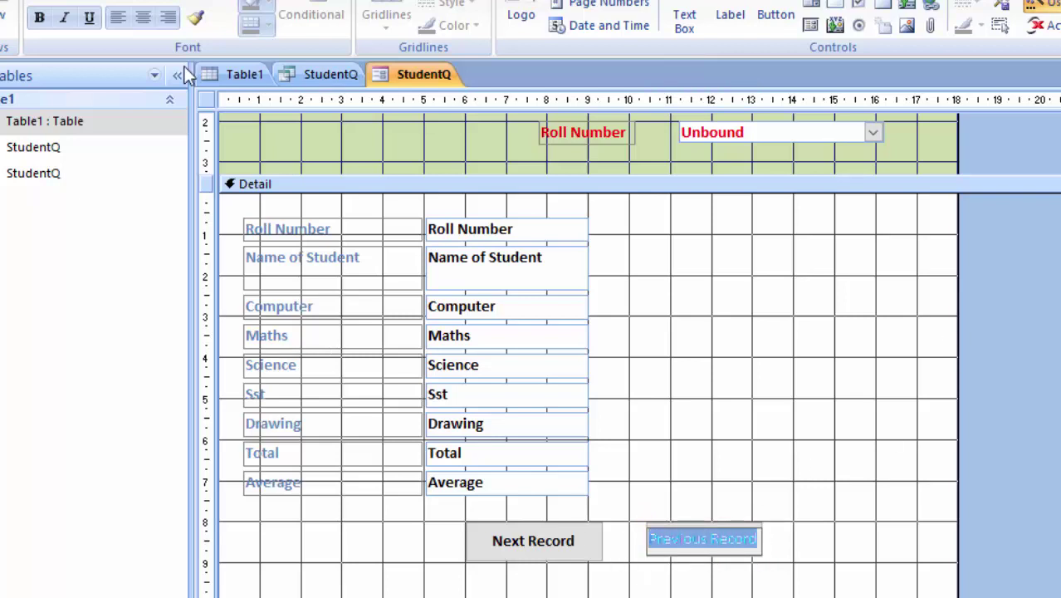
pyautogui.click(38, 18)
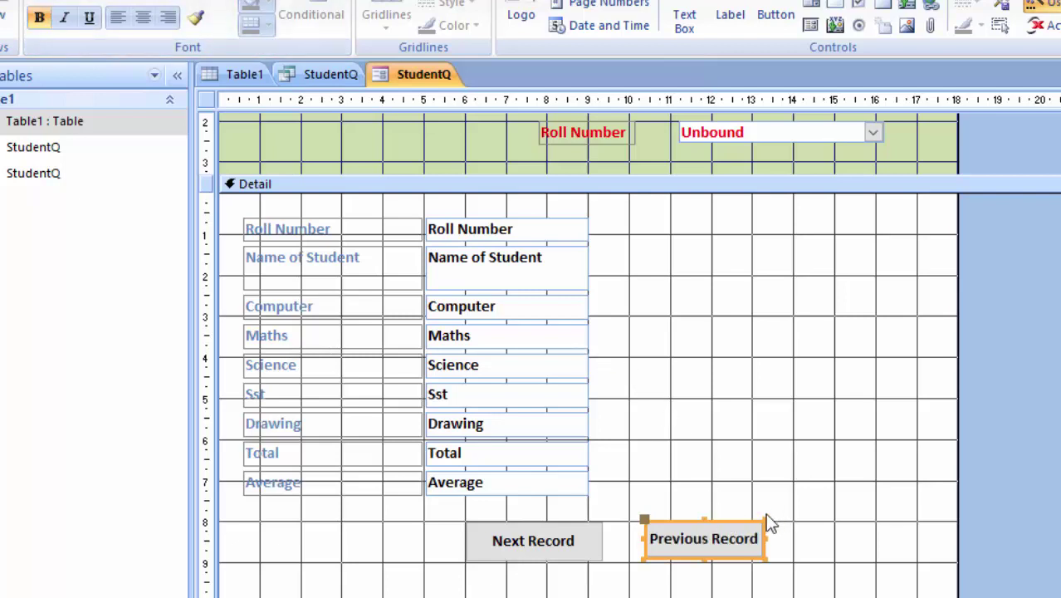
pyautogui.click(765, 569)
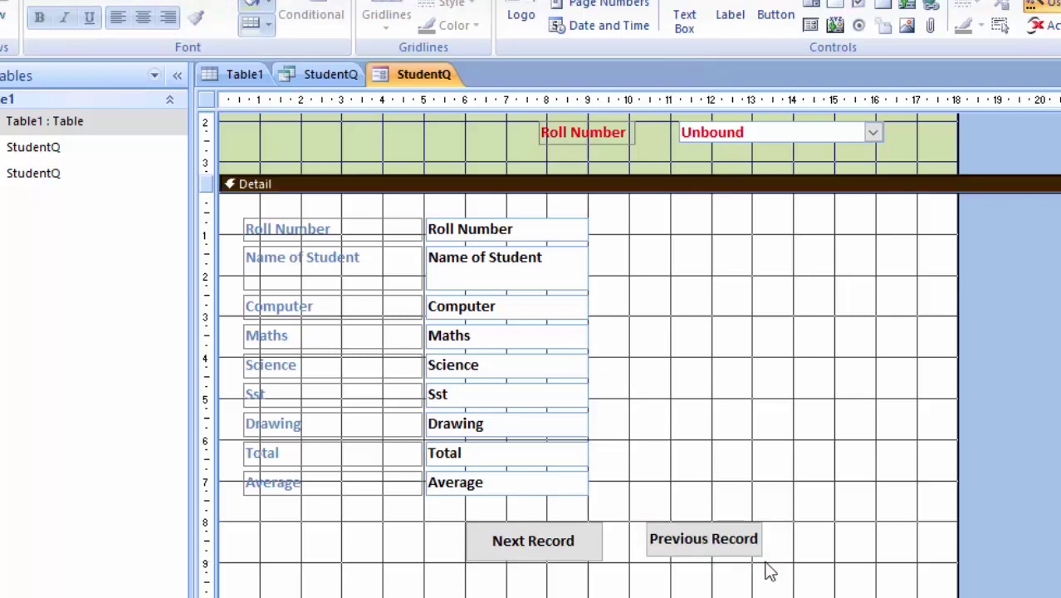
pyautogui.click(764, 555)
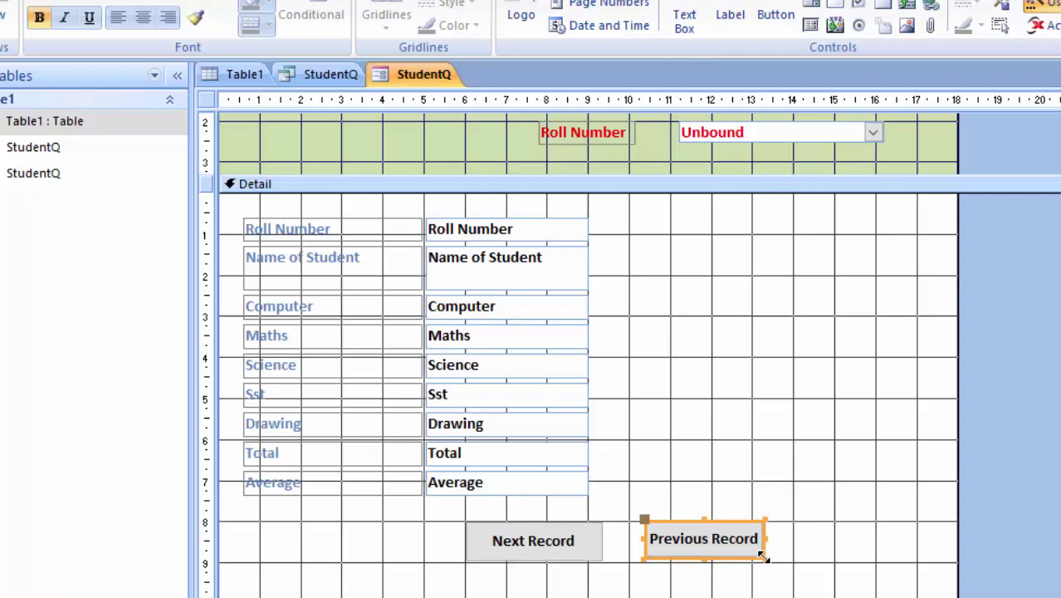
pyautogui.moveTo(764, 556); pyautogui.dragTo(773, 563)
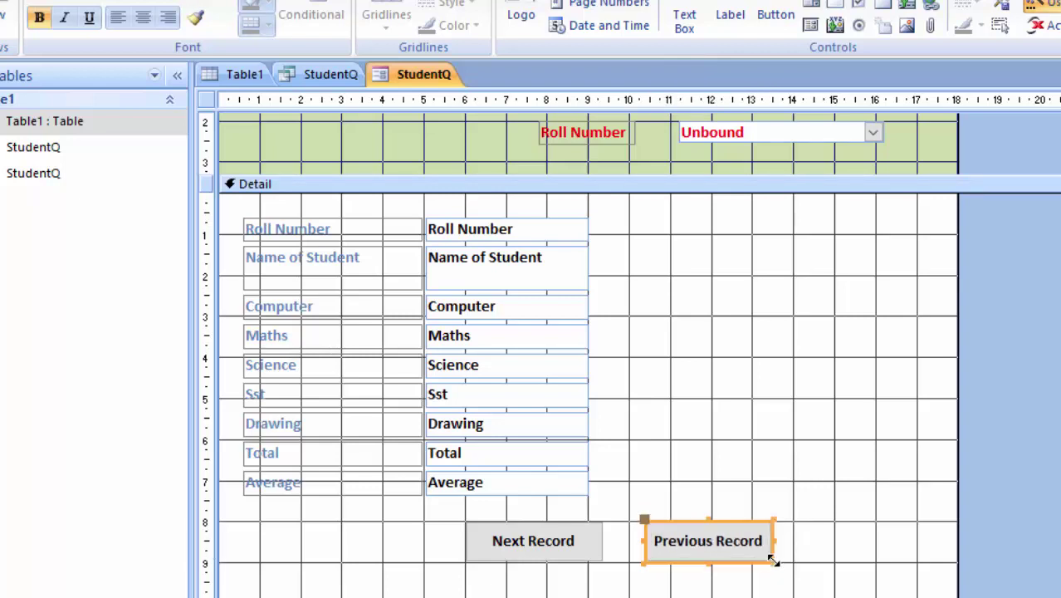
pyautogui.click(811, 583)
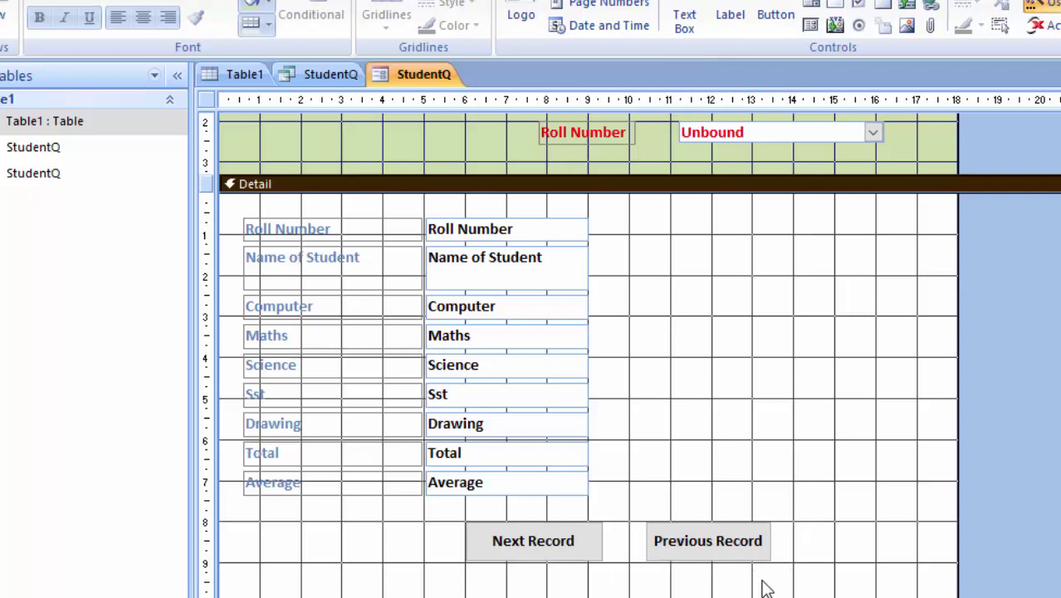
pyautogui.scroll(3, 689, 399)
pyautogui.scroll(1, 690, 398)
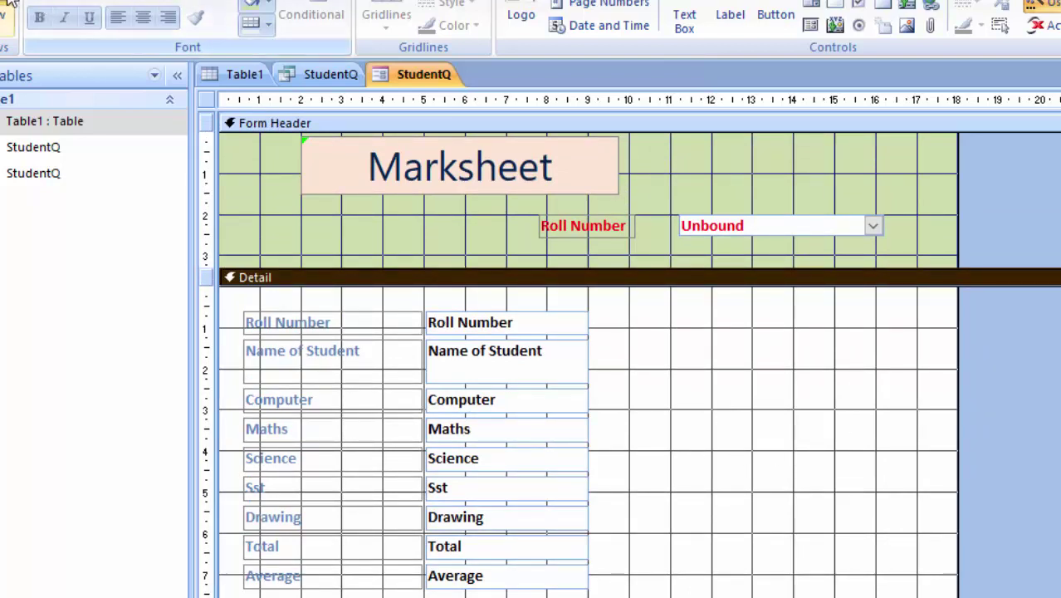
# - Preview the form with data, then return to Design View and select the whole form
pyautogui.click(20, 19)
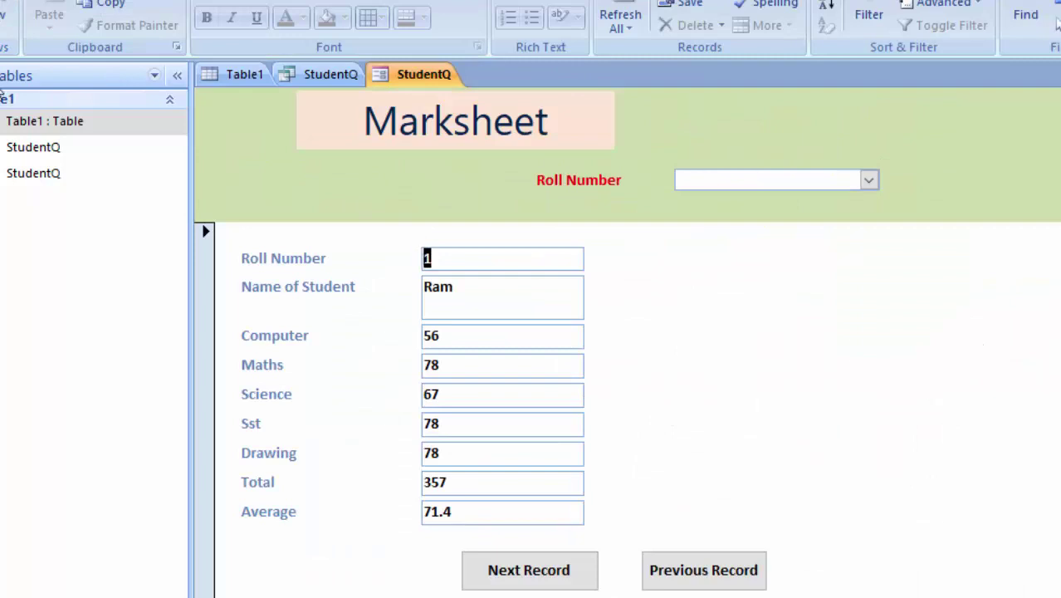
pyautogui.click(8, 25)
pyautogui.click(46, 158)
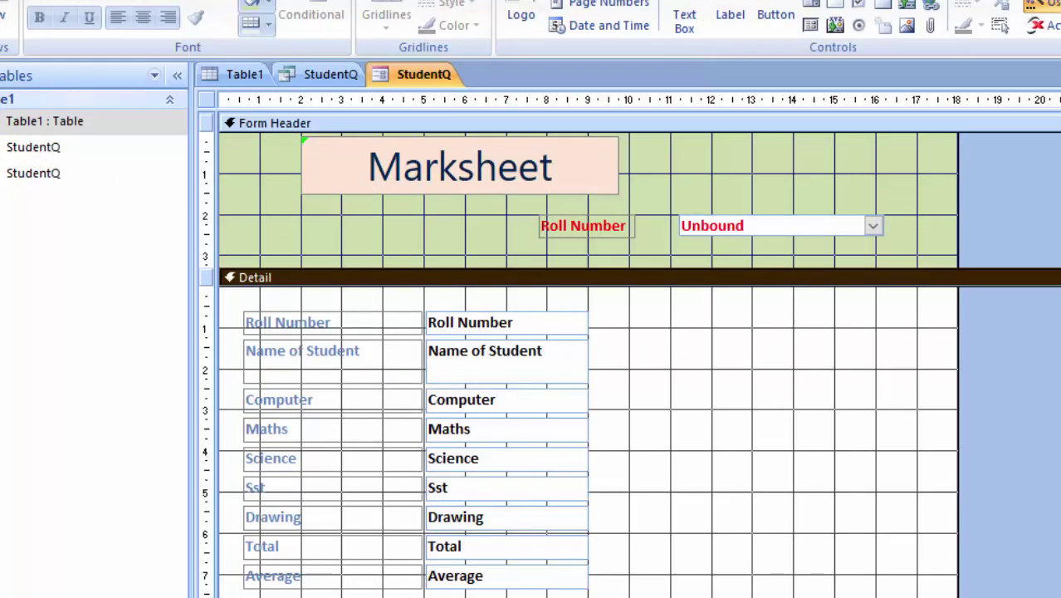
pyautogui.click(206, 99)
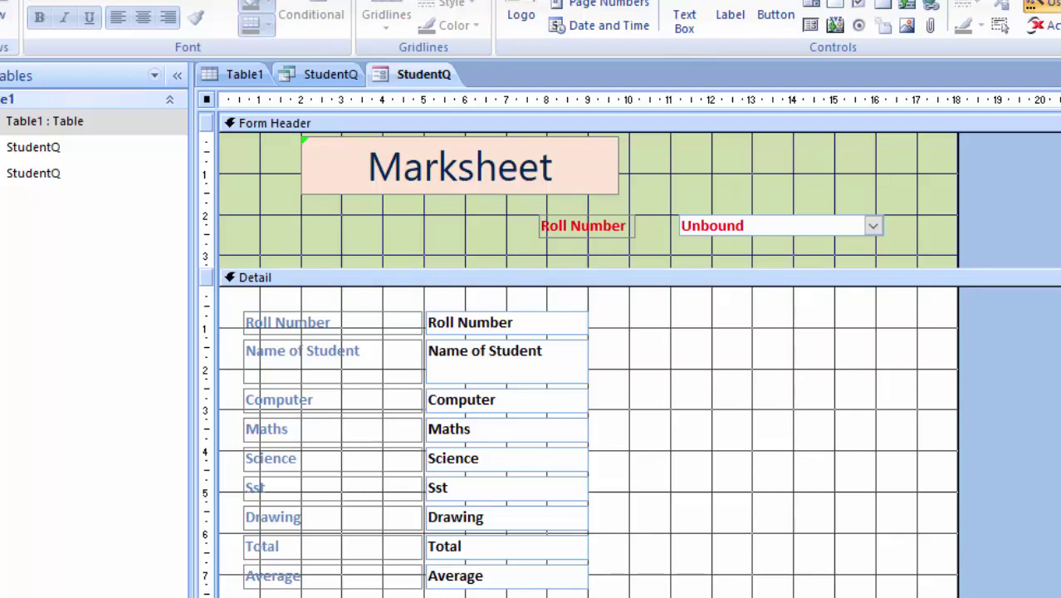
# - In Form View, look up Roll Number 3, then close the form
pyautogui.click(10, 21)
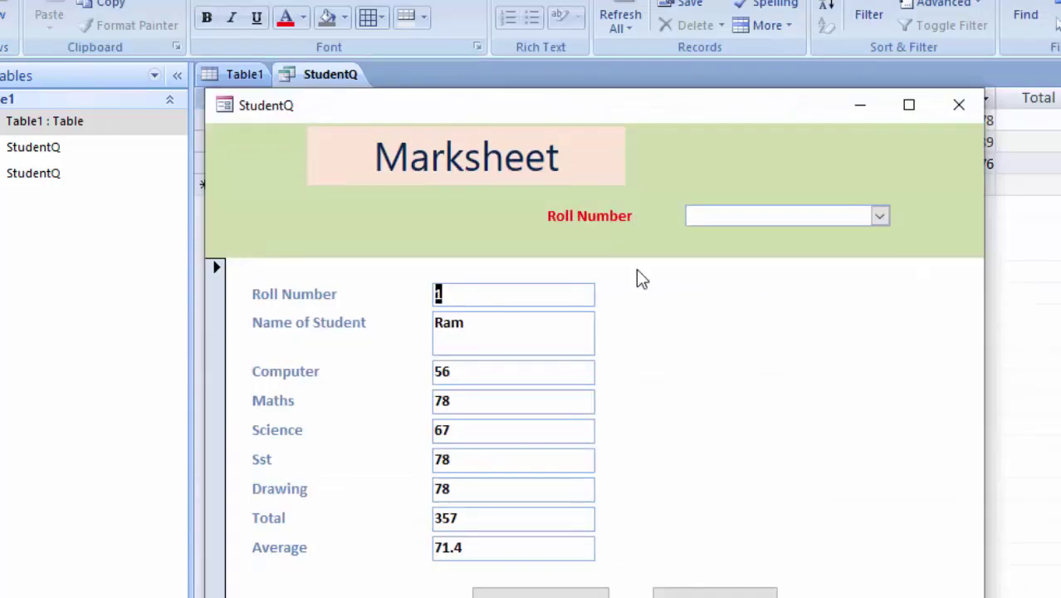
pyautogui.moveTo(675, 107); pyautogui.dragTo(619, 0)
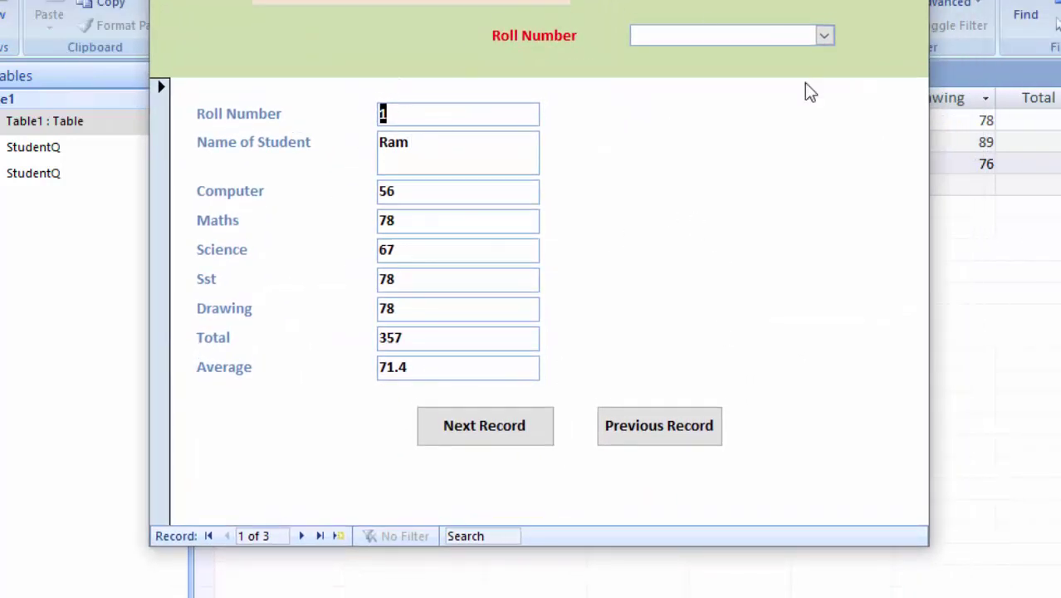
pyautogui.click(827, 35)
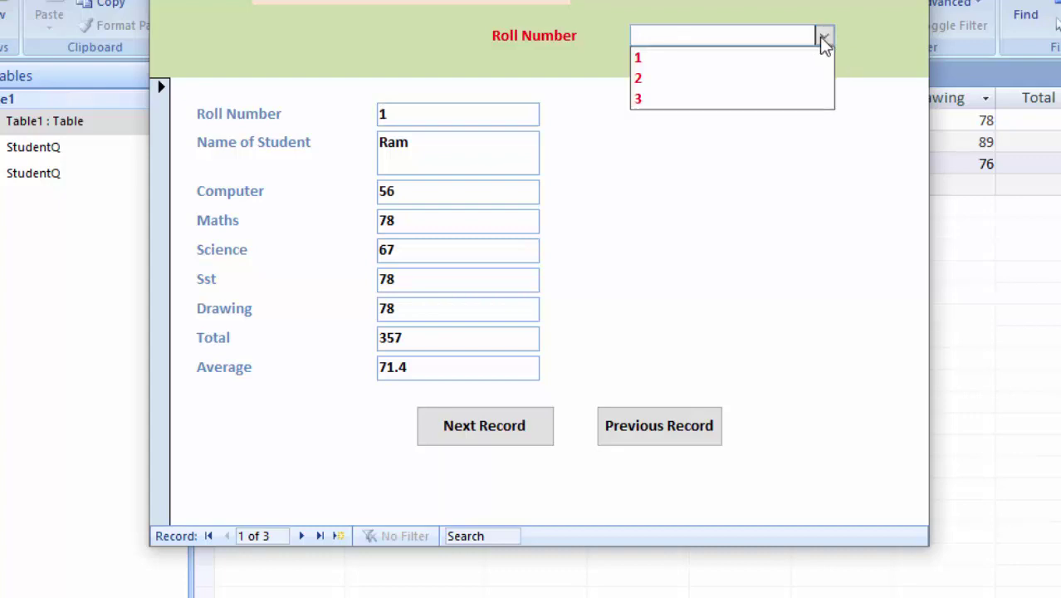
pyautogui.click(722, 100)
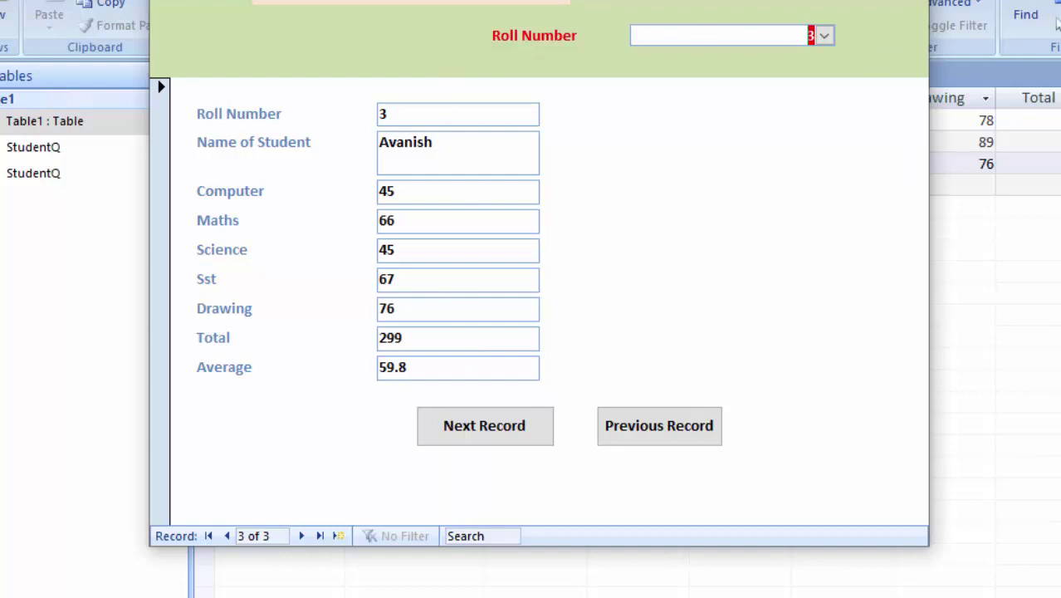
pyautogui.hotkey('ctrl', 'w')
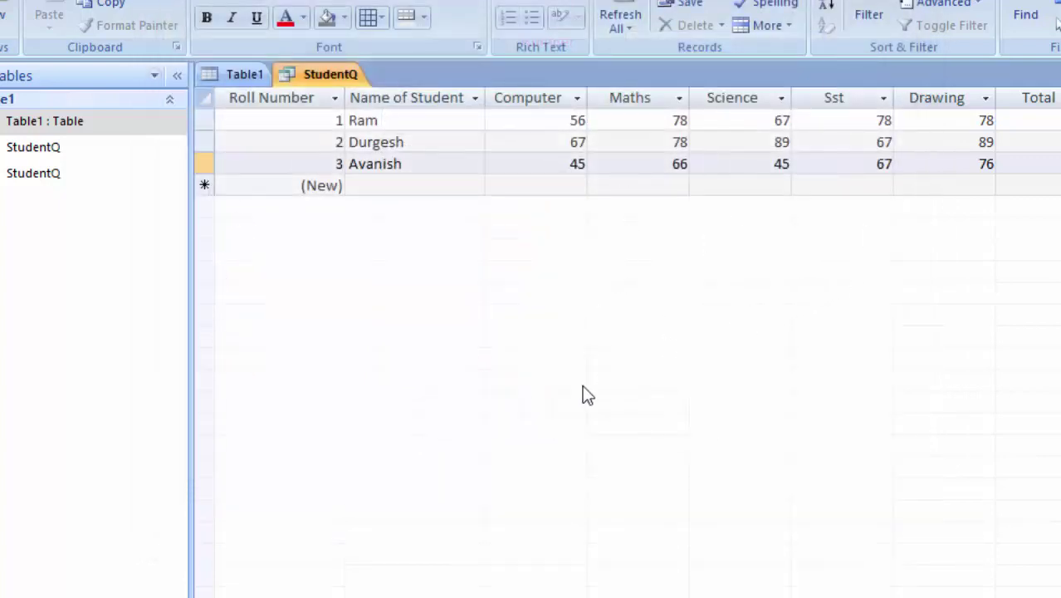
# - Reopen and close the Marksheet form, then show the Create ribbon tab
pyautogui.doubleClick(49, 175)
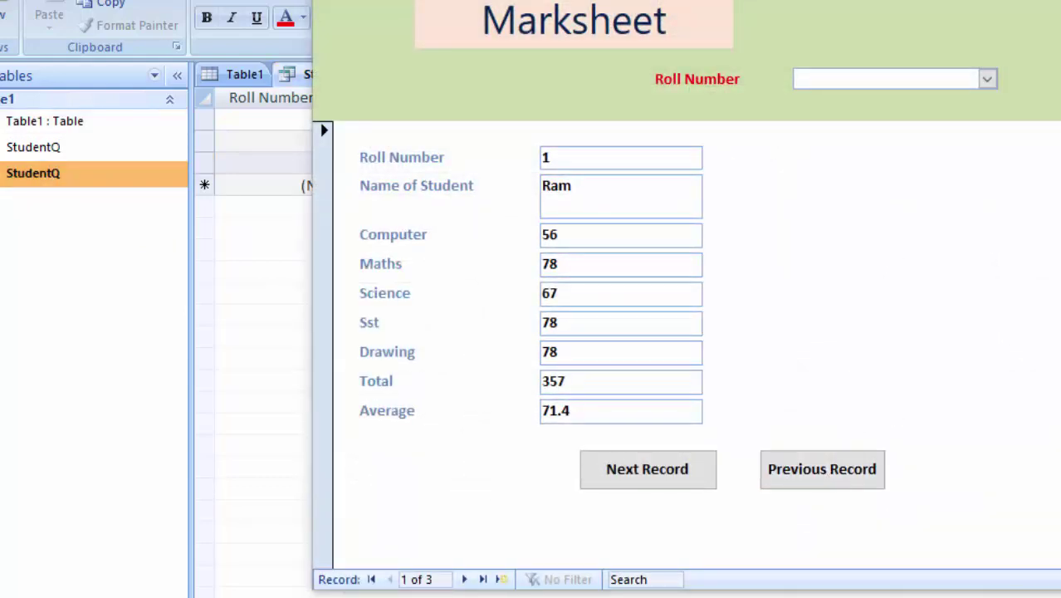
pyautogui.hotkey('ctrl', 'w')
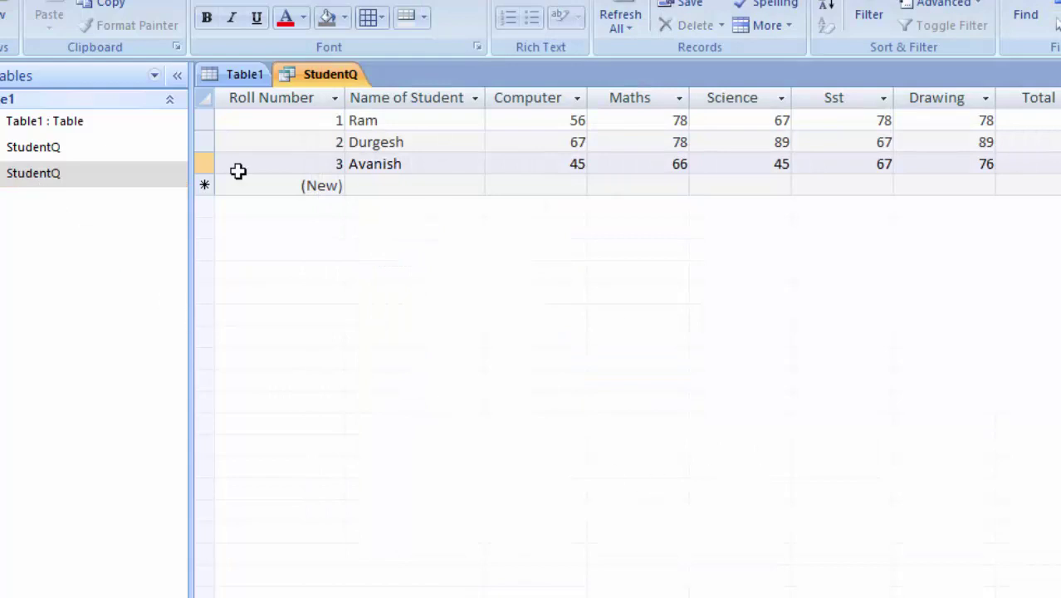
pyautogui.hotkey('alt', 'c')
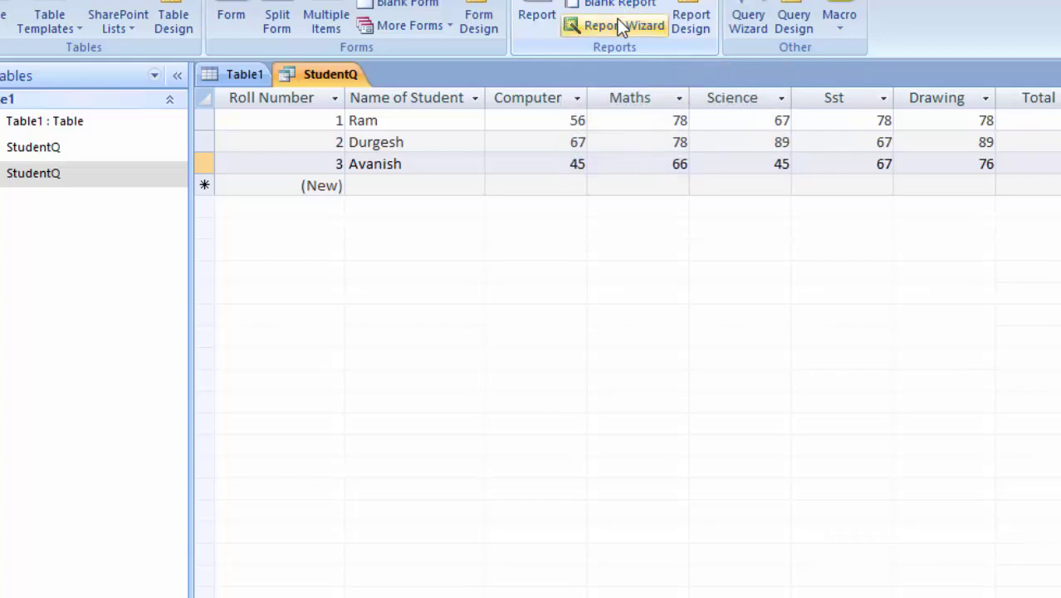
# - Start a Report Wizard on StudentQ with all its fields, grouped by Roll Number
pyautogui.click(619, 24)
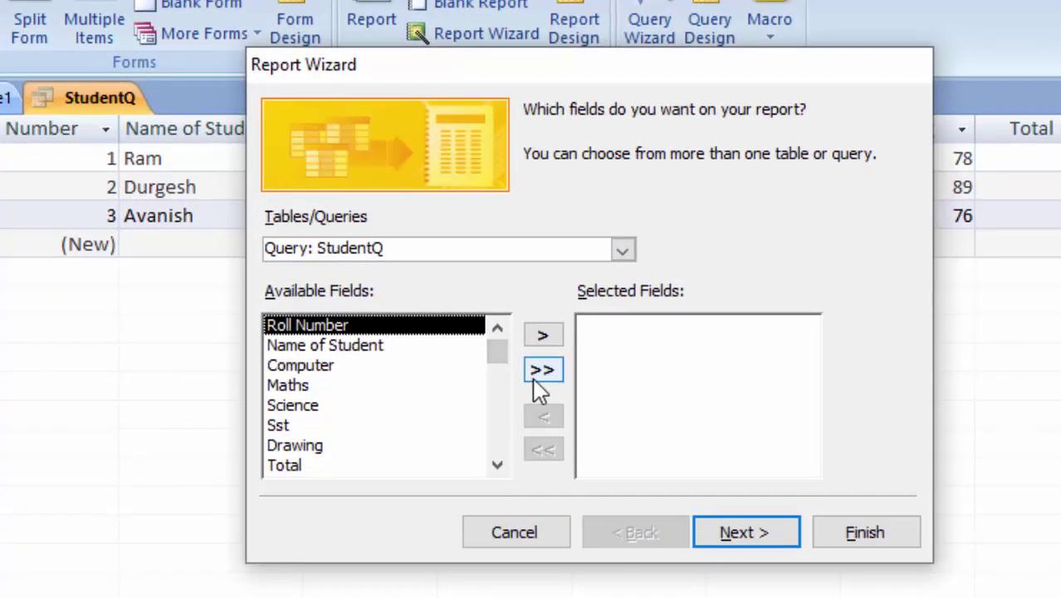
pyautogui.click(544, 373)
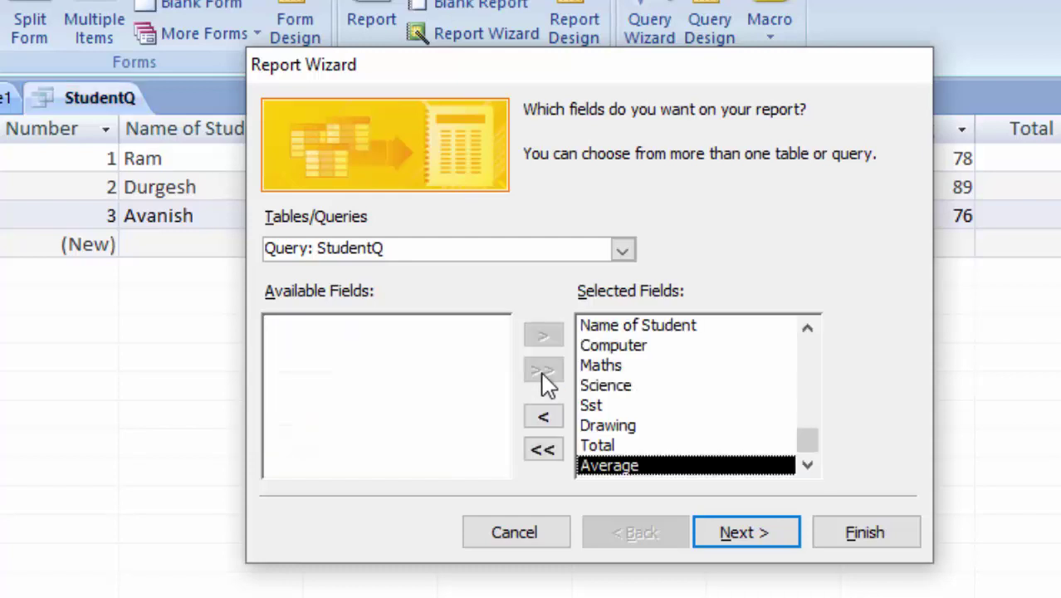
pyautogui.click(742, 548)
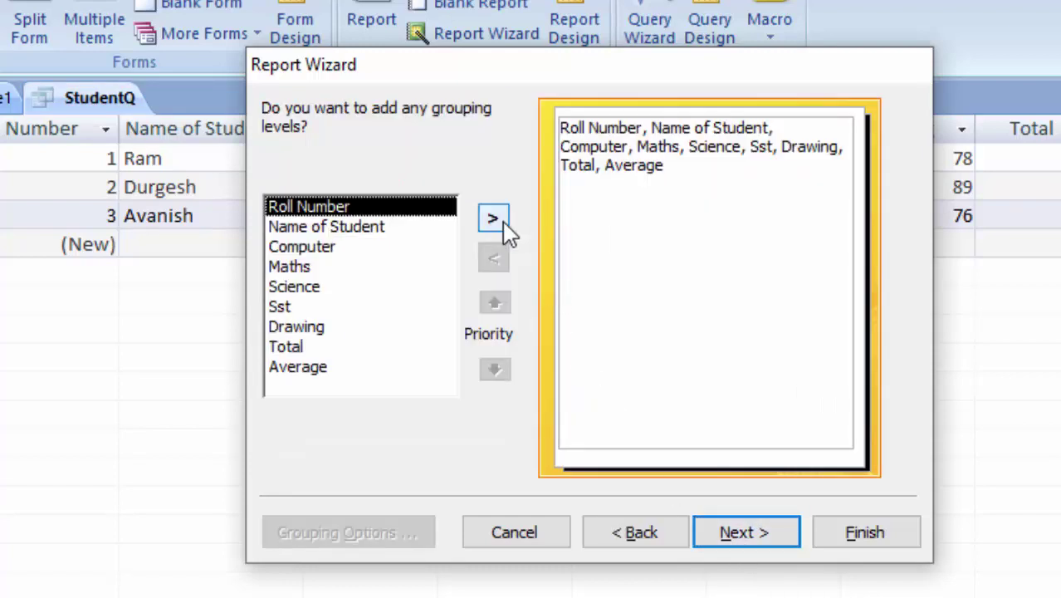
pyautogui.click(499, 221)
# - Accept the default sort, layout and Office style, then finish set to modify the design
pyautogui.click(768, 535)
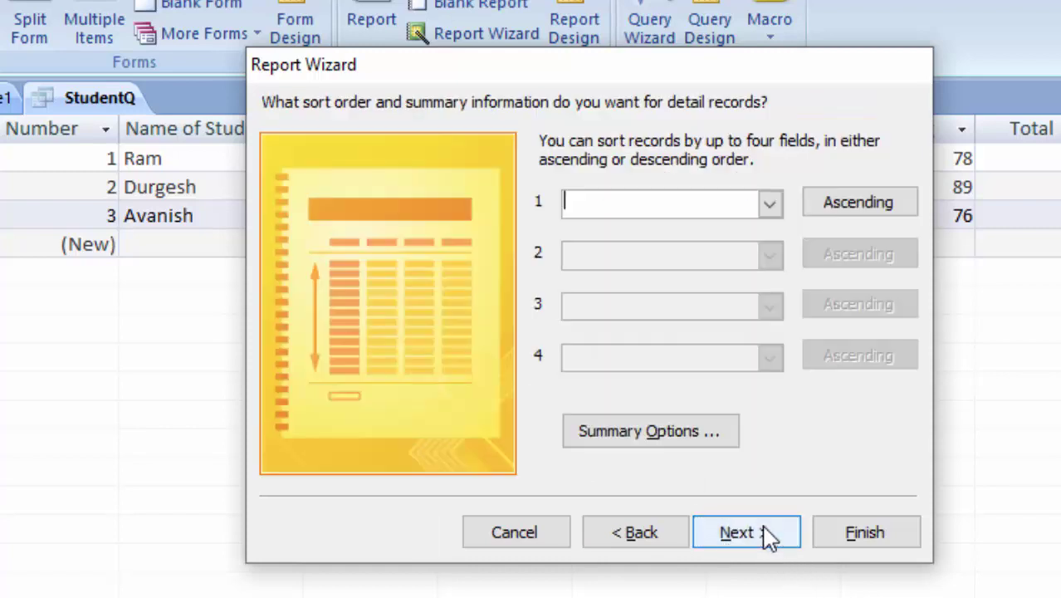
pyautogui.click(761, 545)
pyautogui.click(761, 547)
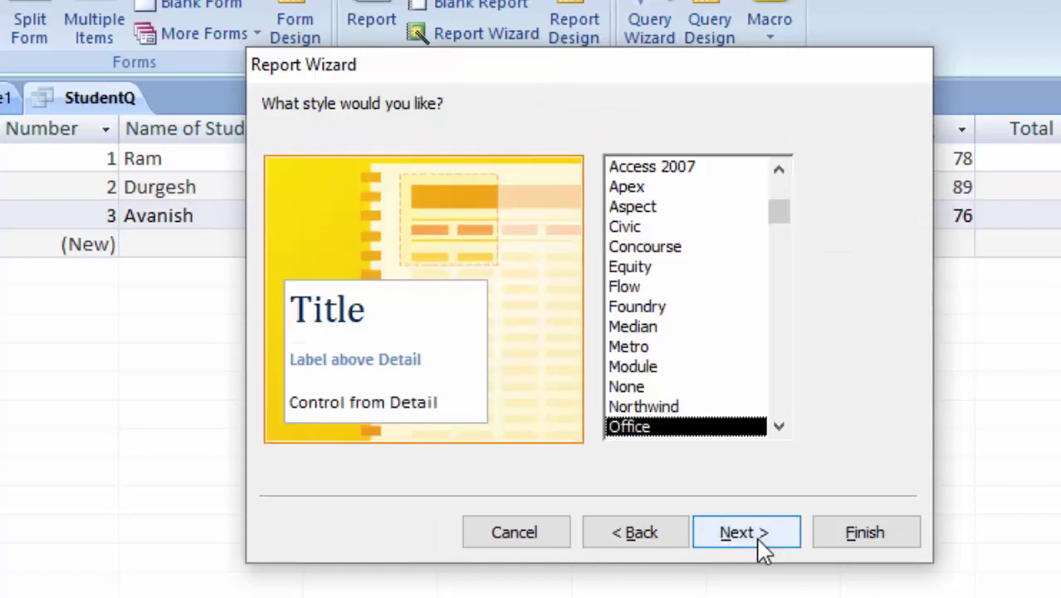
pyautogui.click(763, 548)
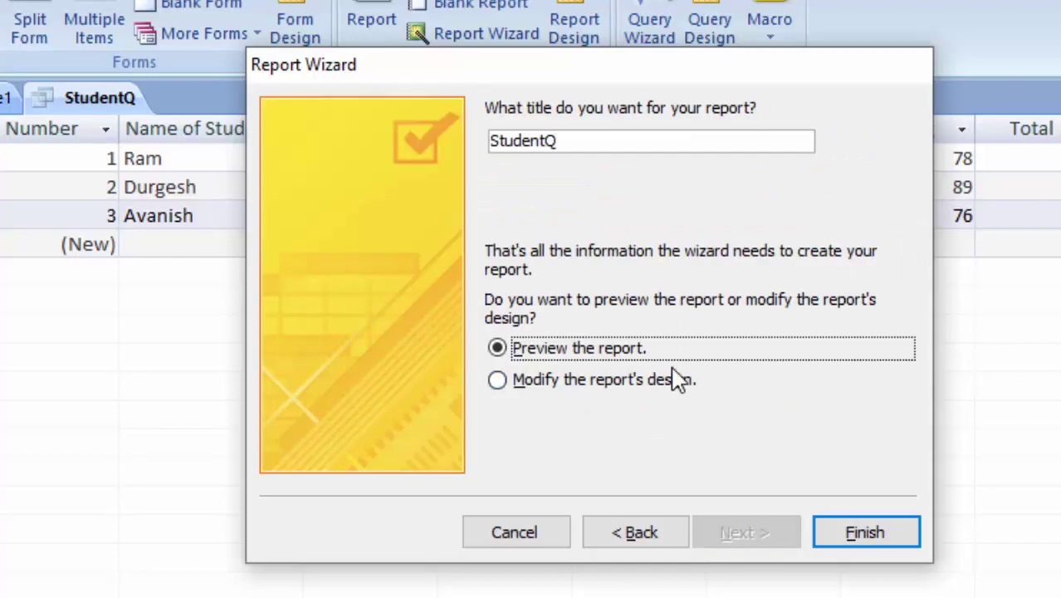
pyautogui.click(652, 382)
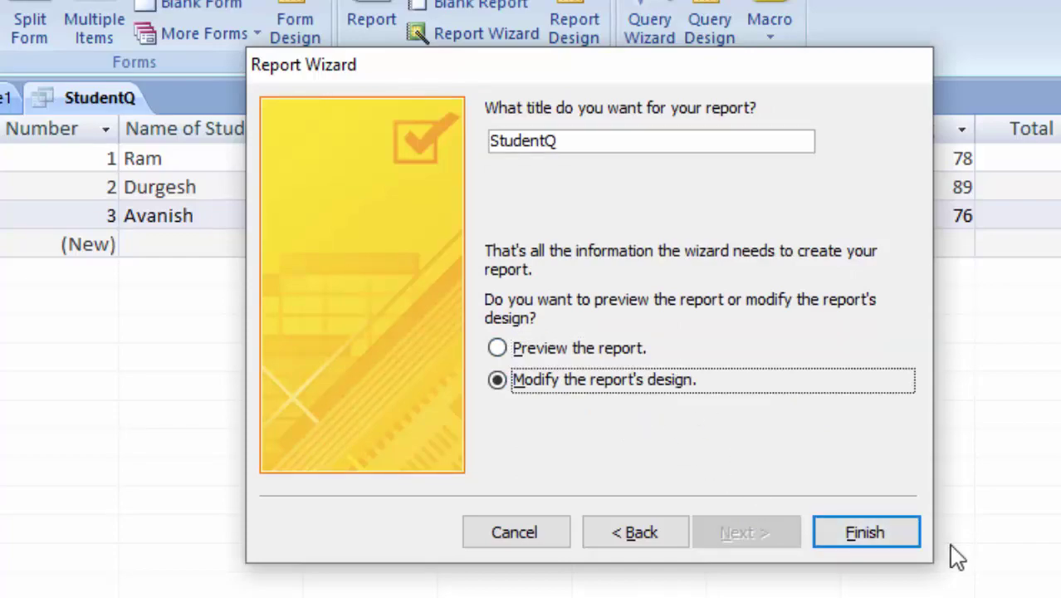
pyautogui.click(902, 534)
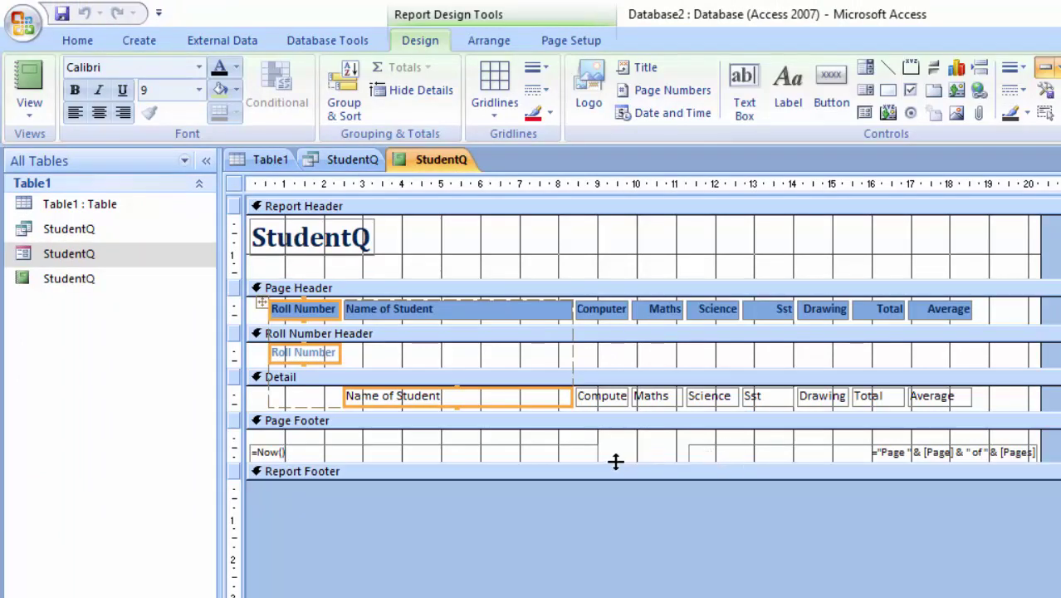
# - Enlarge the Page Footer and Detail bands, check the data in Report View, then return to Design View
pyautogui.moveTo(607, 462); pyautogui.dragTo(611, 533)
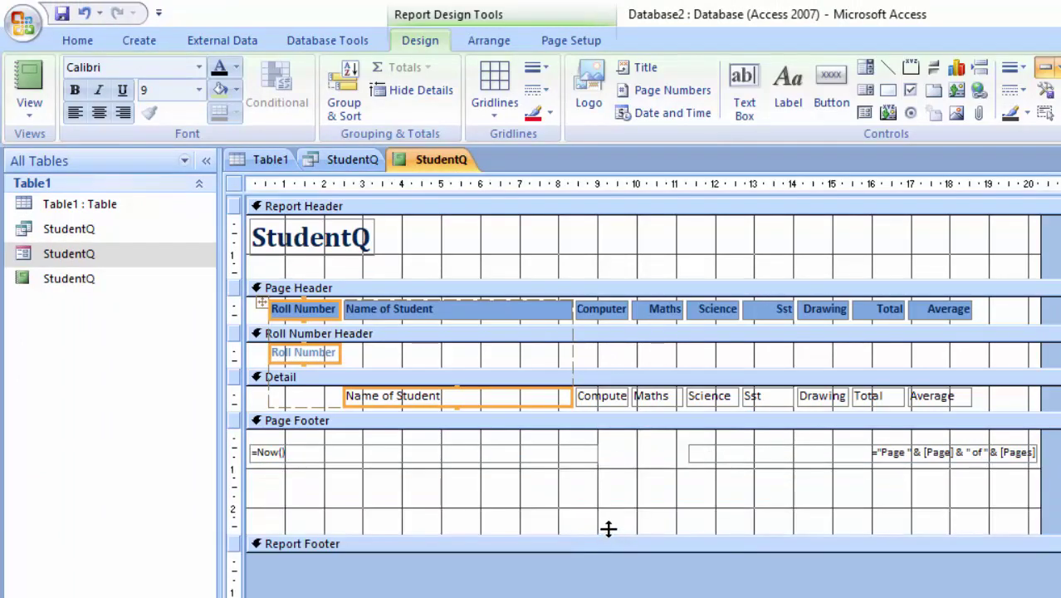
pyautogui.moveTo(544, 410); pyautogui.dragTo(541, 484)
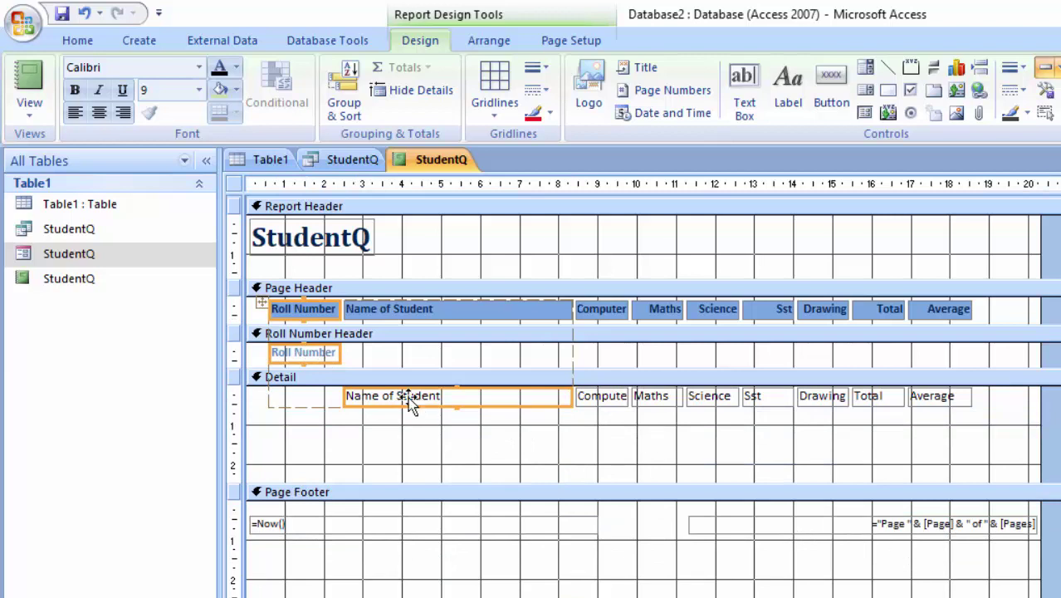
pyautogui.click(42, 94)
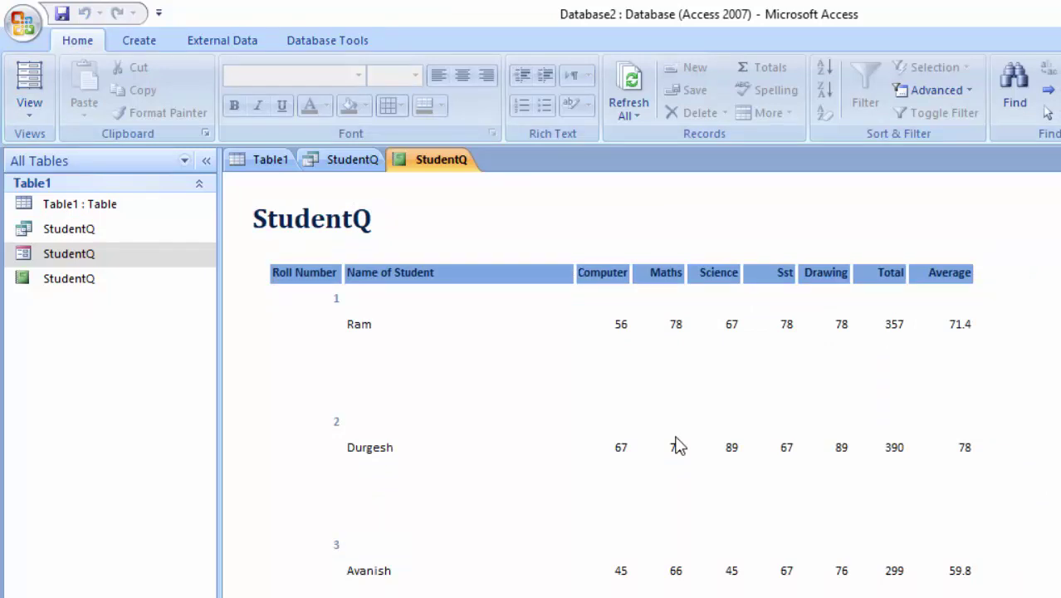
pyautogui.click(29, 104)
pyautogui.click(67, 285)
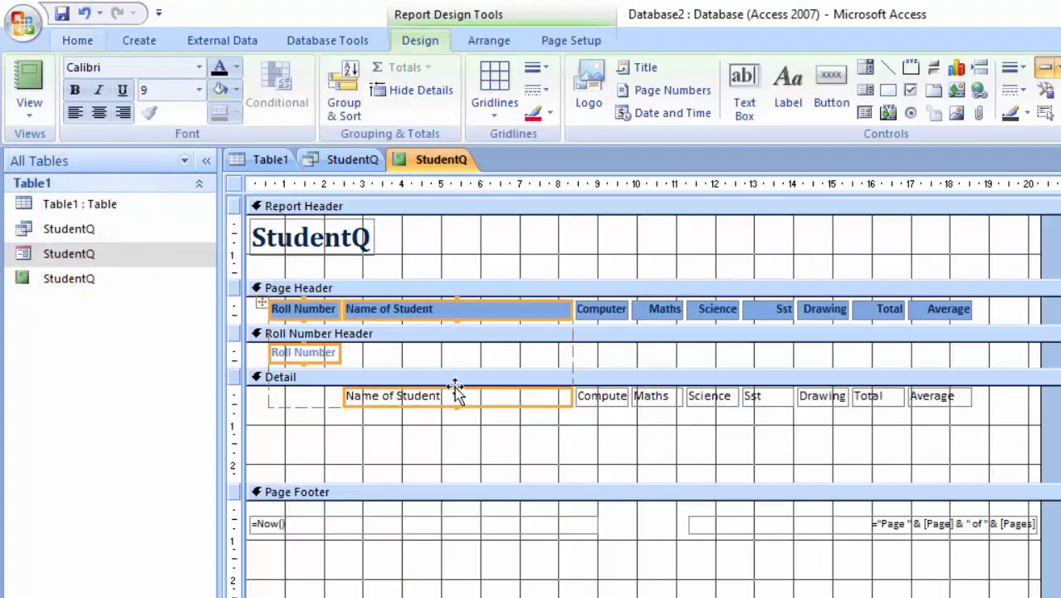
# - Delete the StudentQ title and insert a new header title reading 'Marksheet'
pyautogui.click(361, 241)
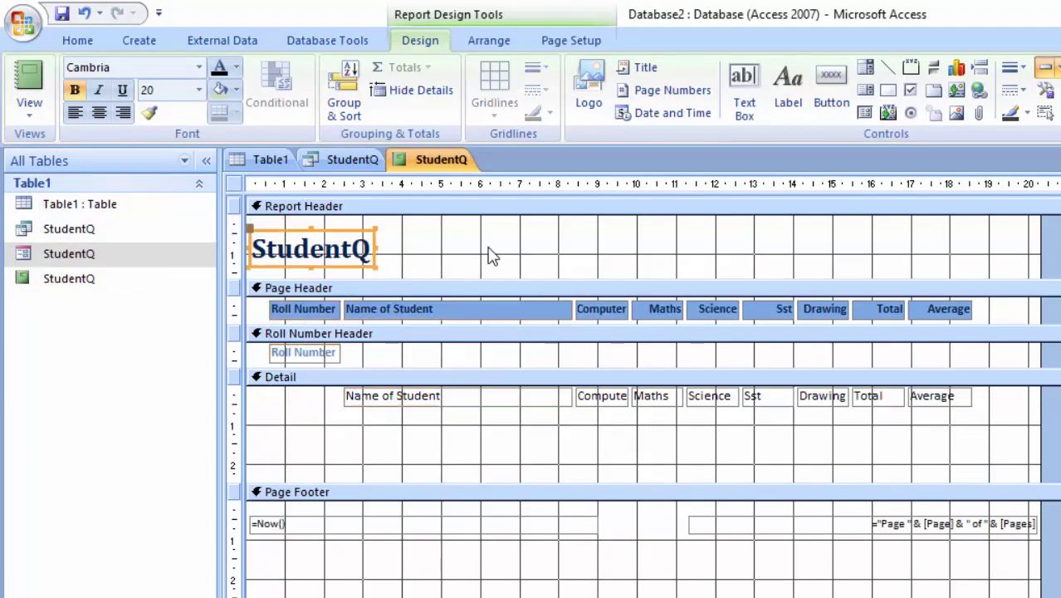
pyautogui.press('Delete')
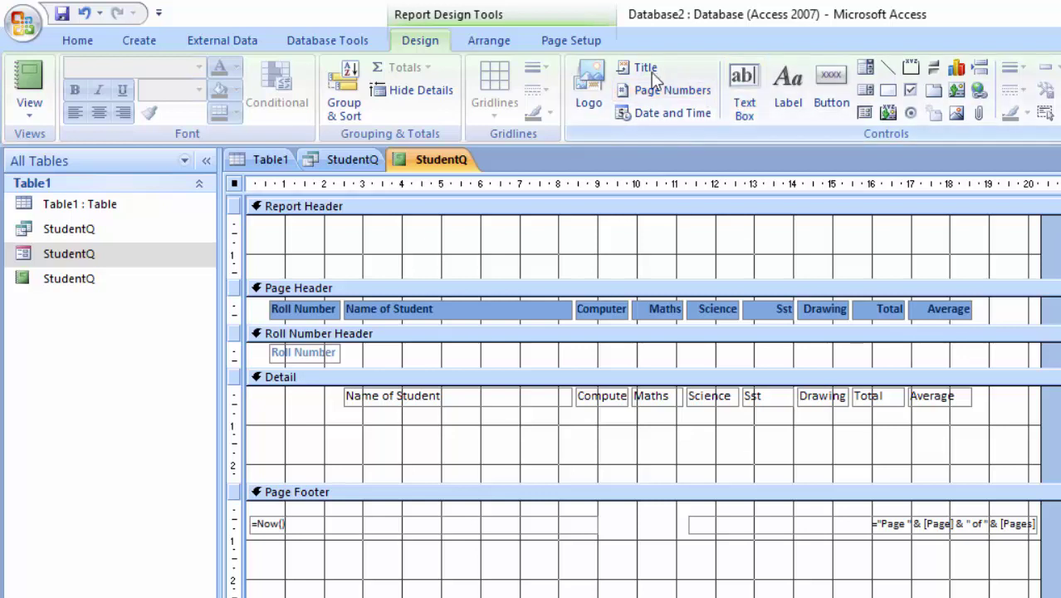
pyautogui.click(639, 67)
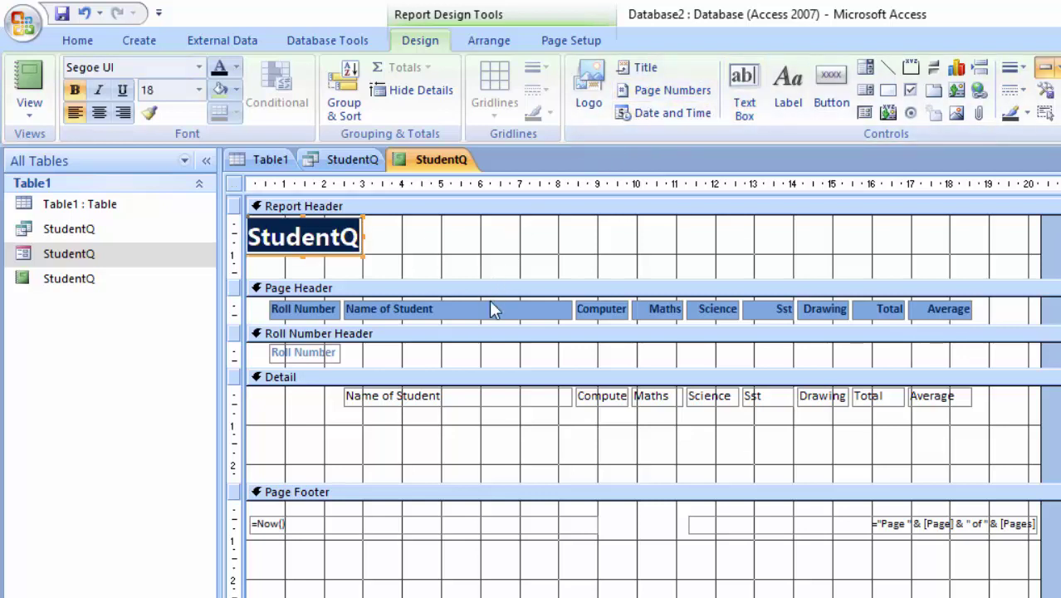
pyautogui.press('BackSpace')
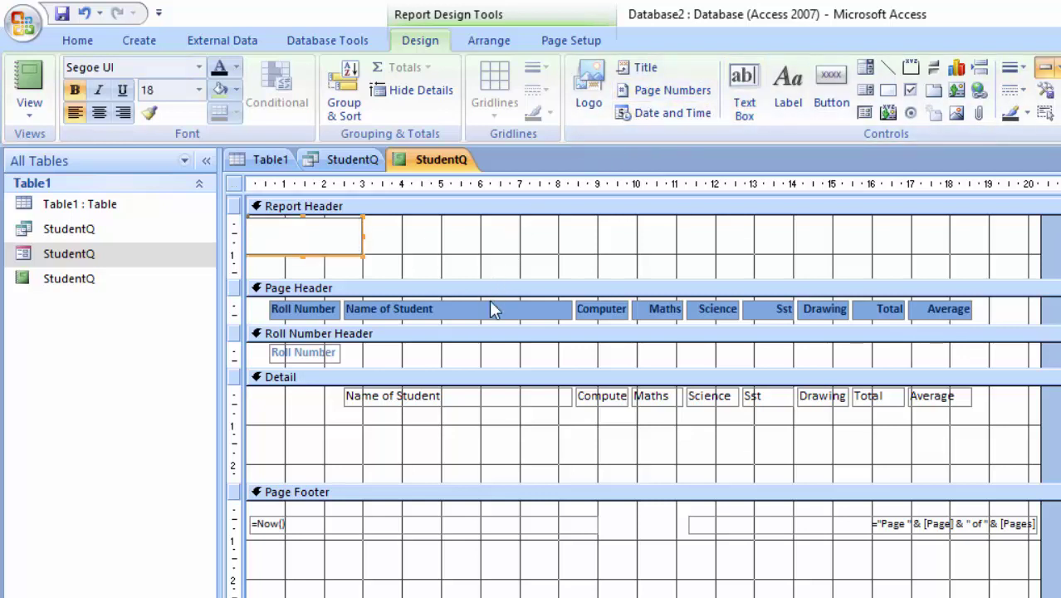
pyautogui.write('Marks')
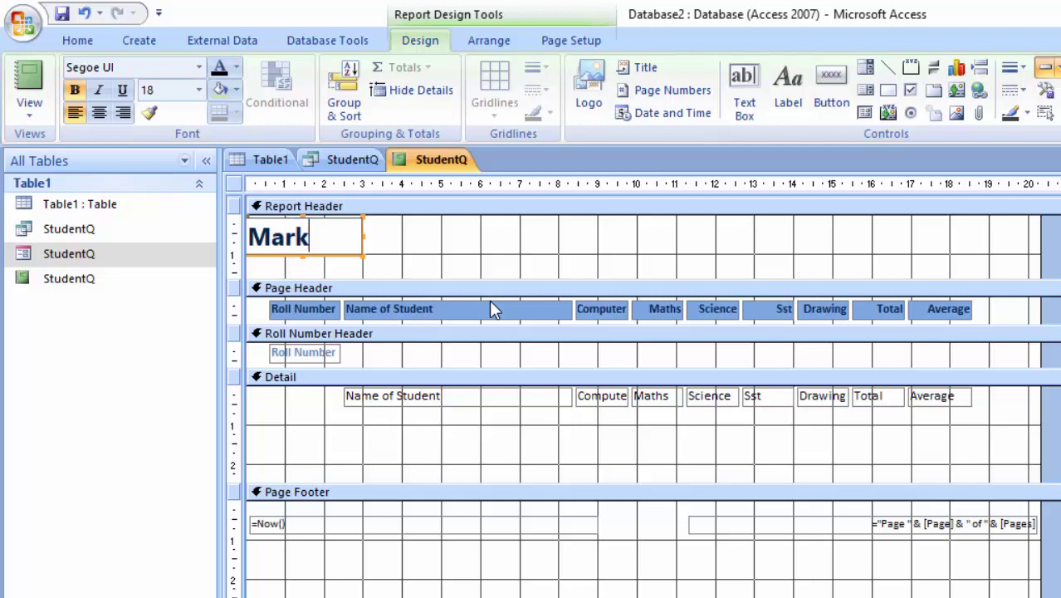
pyautogui.write('h')
pyautogui.write('eet')
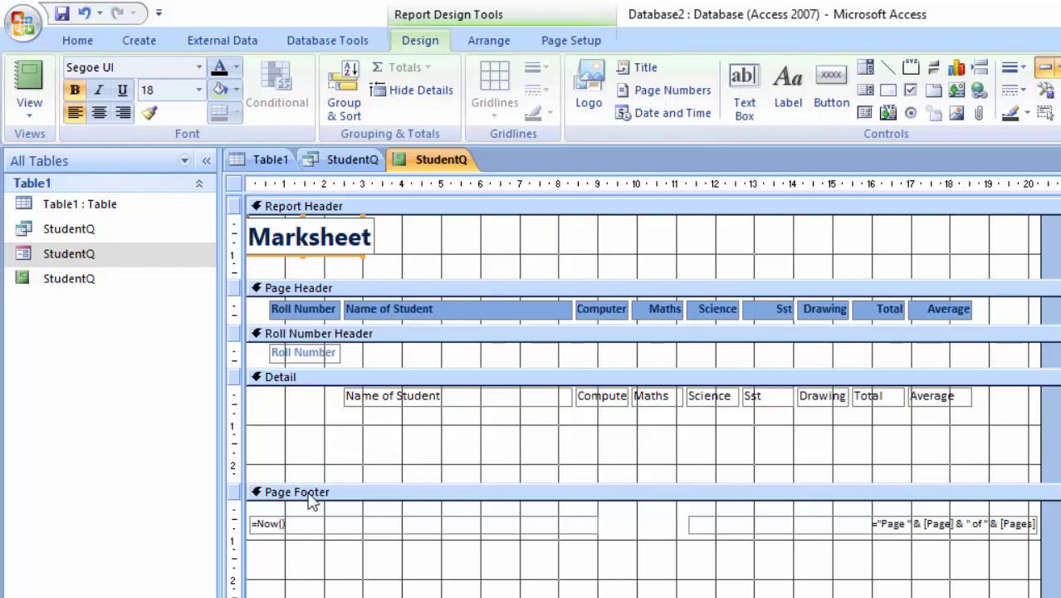
pyautogui.click(426, 261)
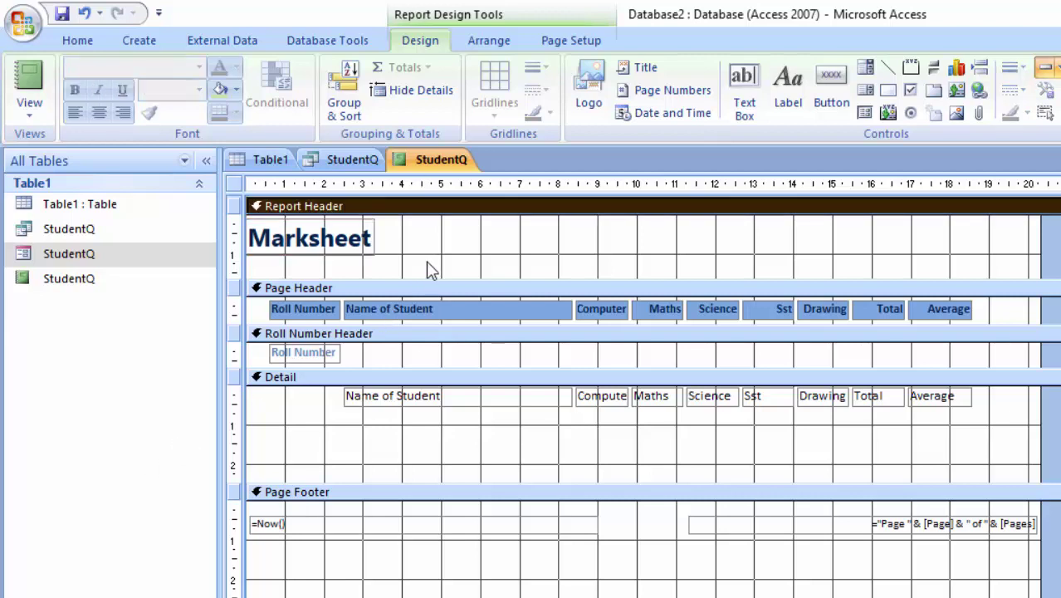
# - Widen the Marksheet title box to the right edge of the report header
pyautogui.click(368, 255)
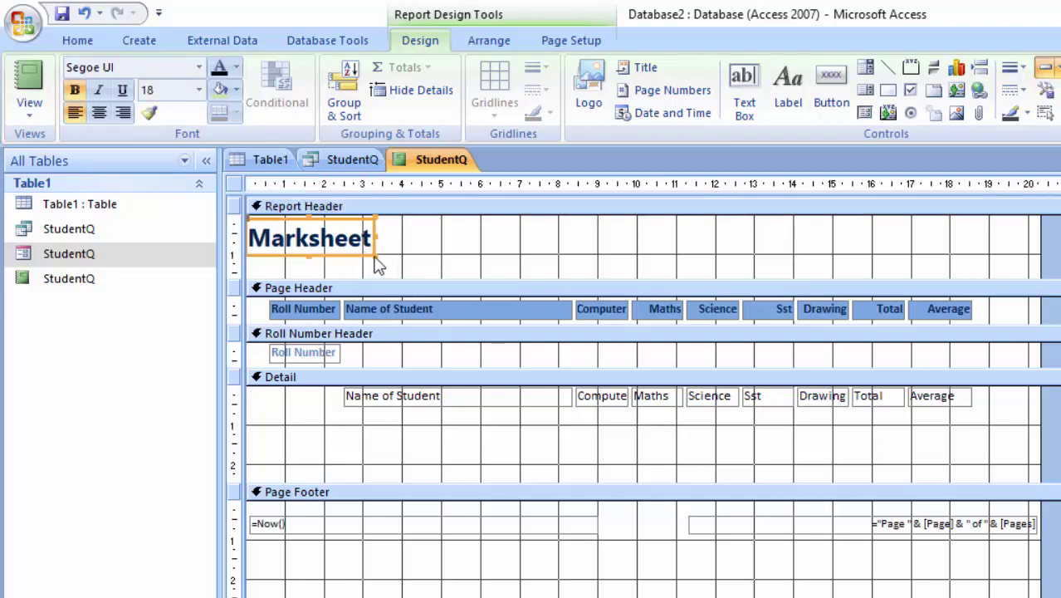
pyautogui.moveTo(374, 257); pyautogui.dragTo(693, 277)
pyautogui.click(391, 251)
pyautogui.moveTo(391, 251); pyautogui.dragTo(158, 209)
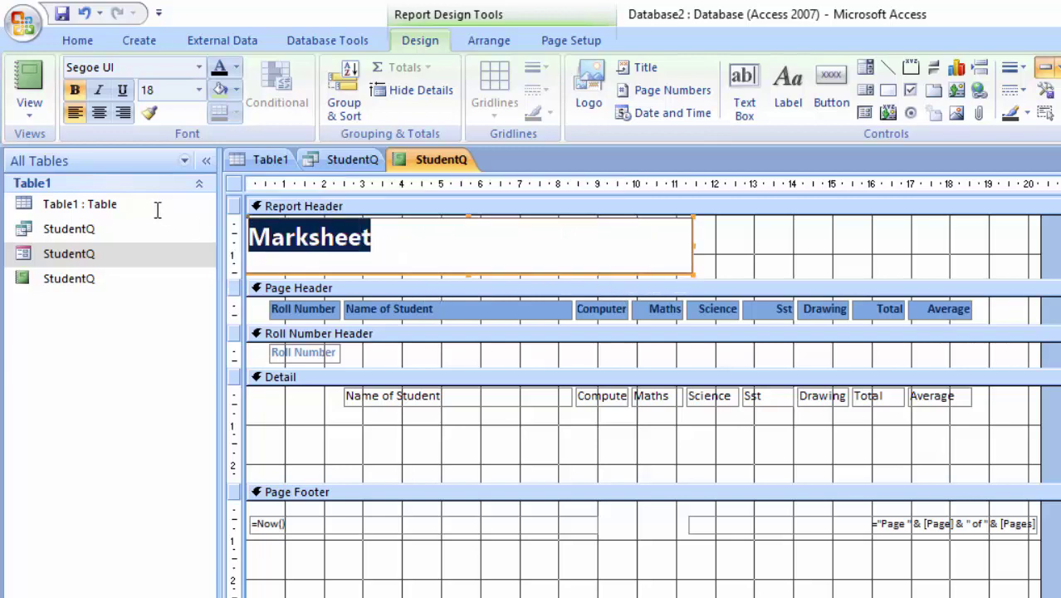
pyautogui.click(220, 69)
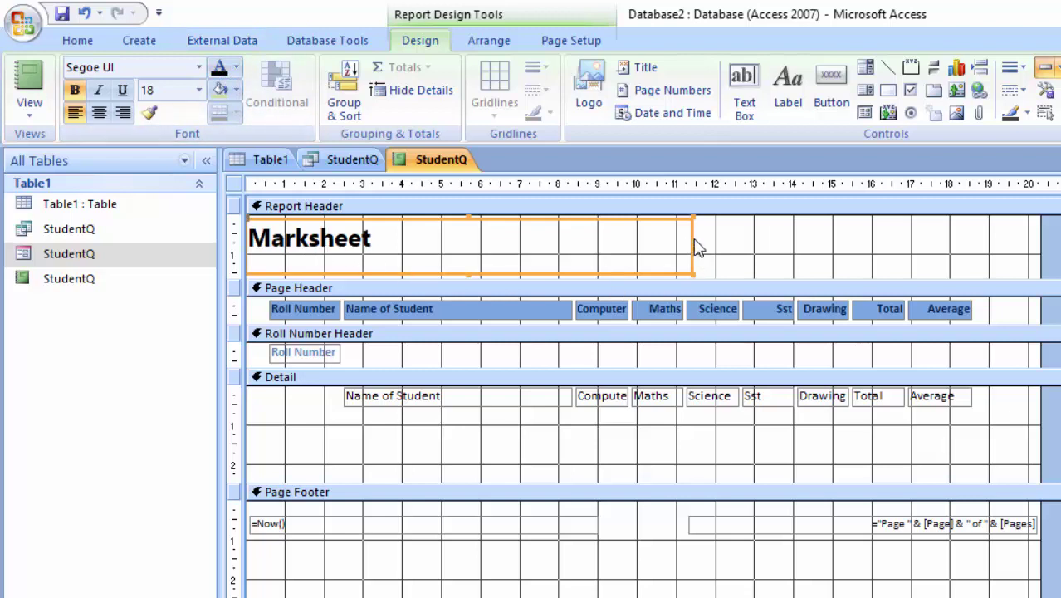
pyautogui.moveTo(691, 243); pyautogui.dragTo(1028, 299)
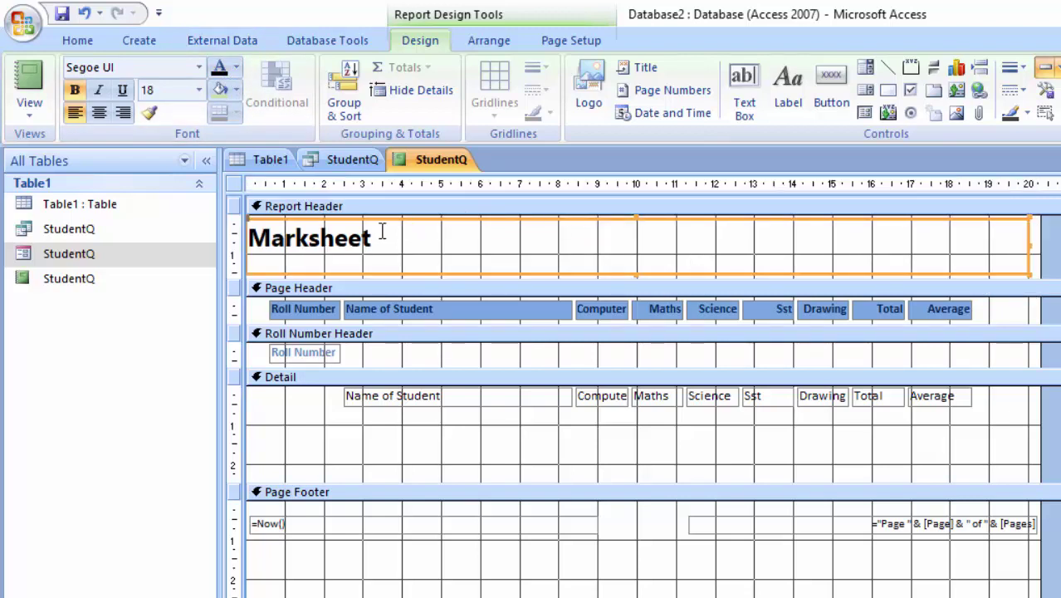
pyautogui.moveTo(406, 249); pyautogui.dragTo(184, 249)
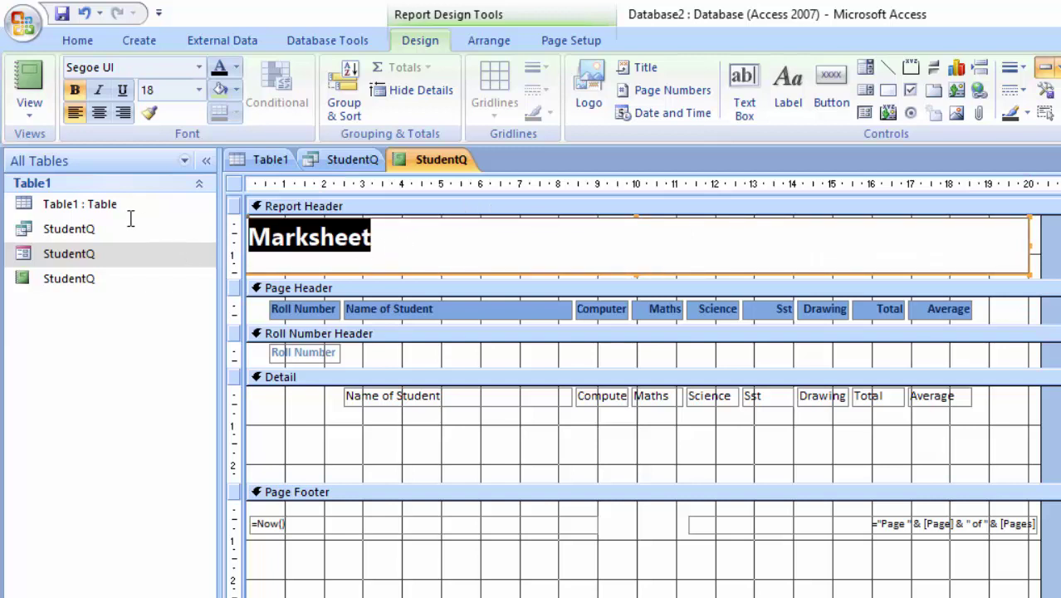
# - Centre the Marksheet title, fill the report header orange, and view the report with data
pyautogui.click(91, 42)
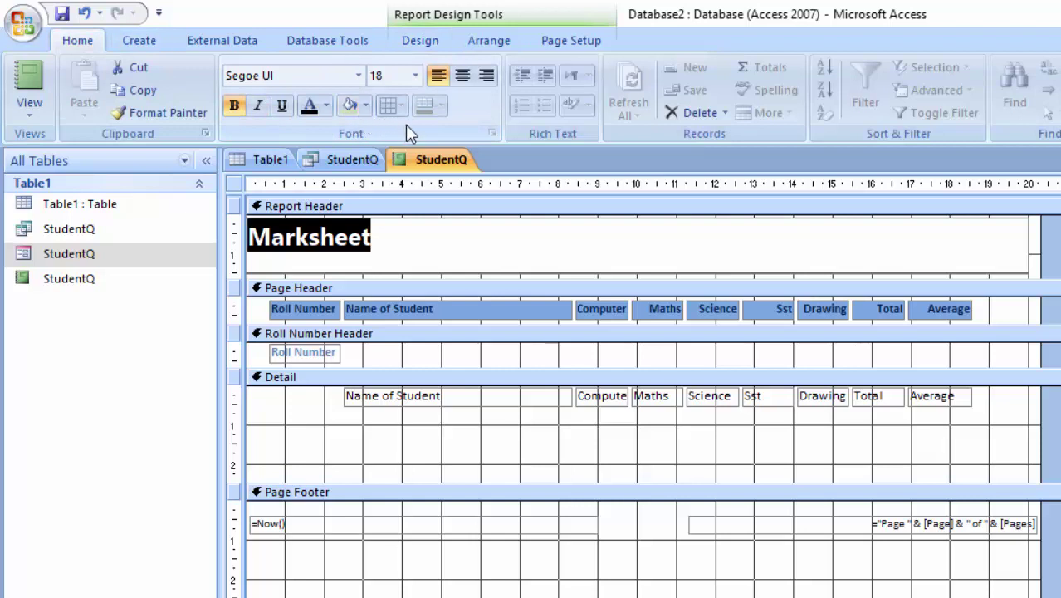
pyautogui.click(462, 77)
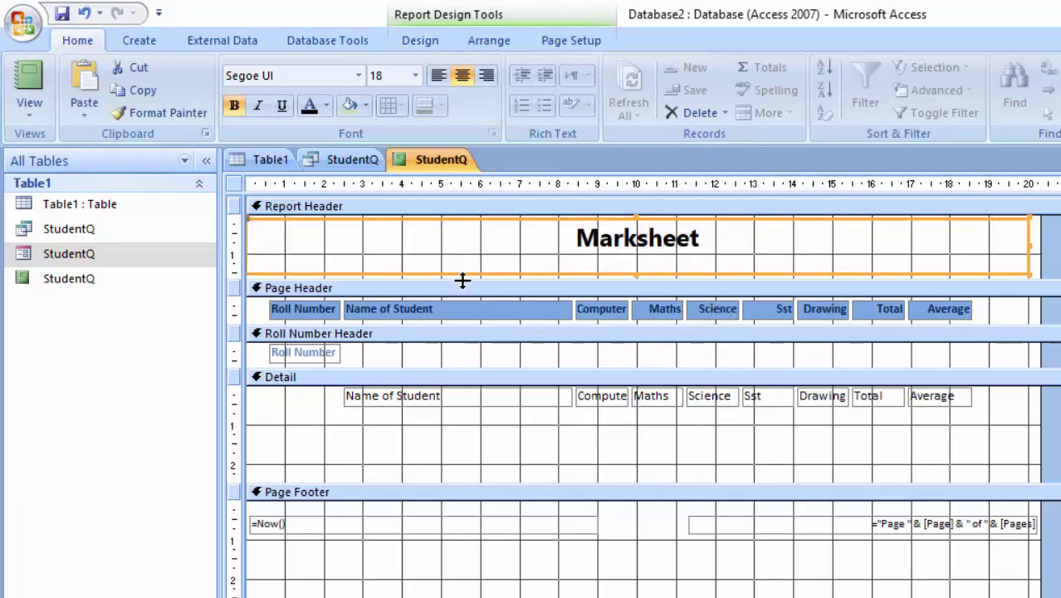
pyautogui.click(365, 107)
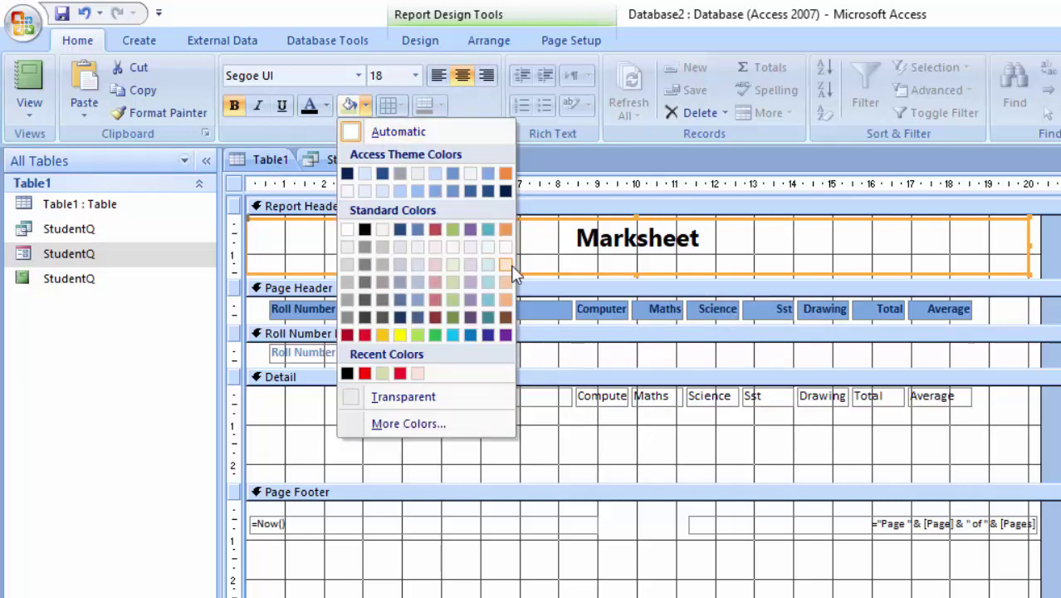
pyautogui.click(506, 300)
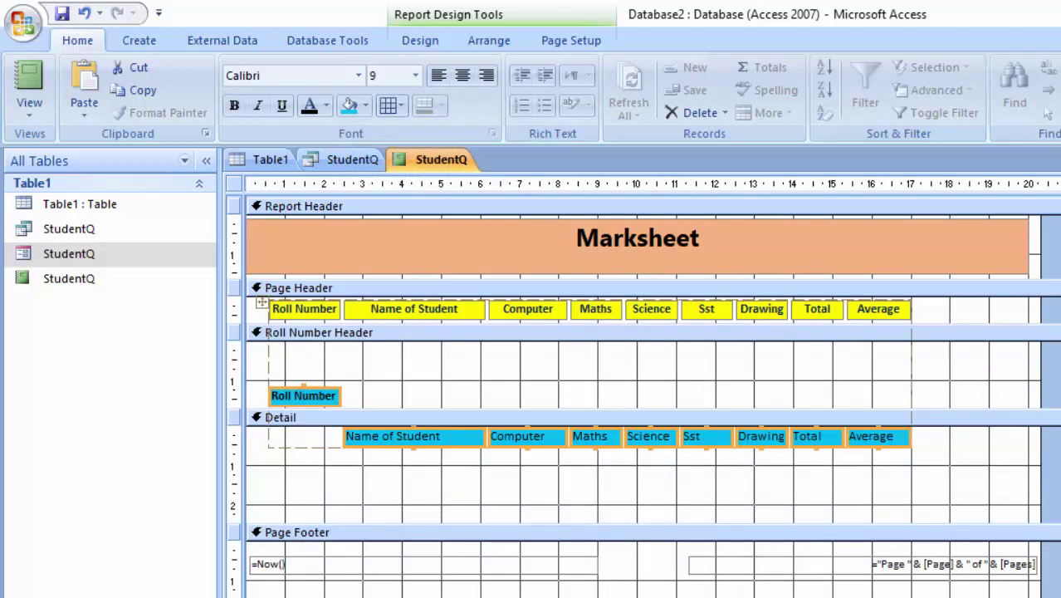
pyautogui.click(28, 92)
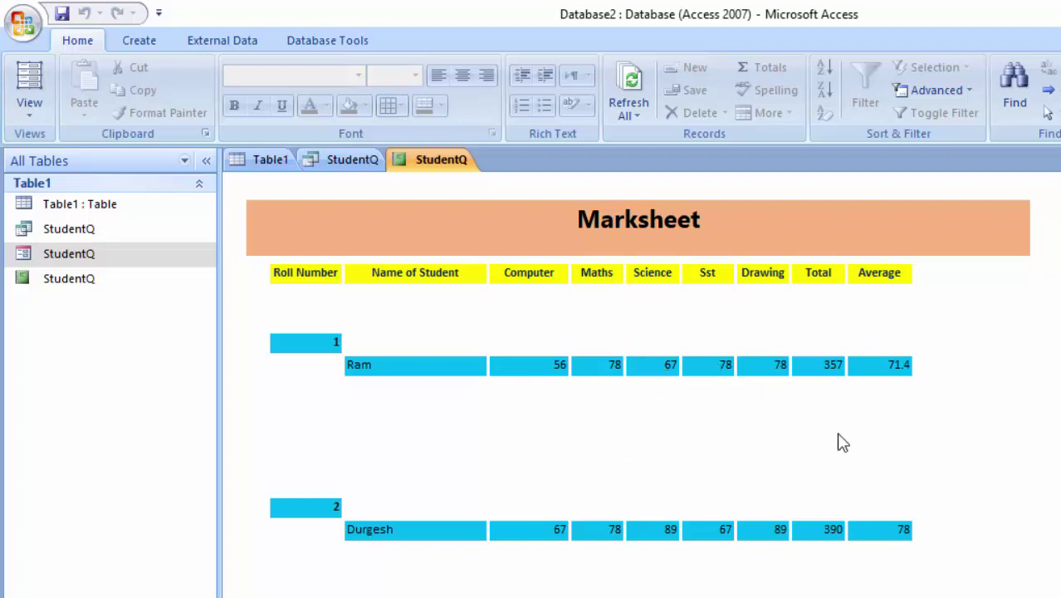
# - Back in Design View, nudge the selected column labels and detail fields slightly left
pyautogui.click(25, 112)
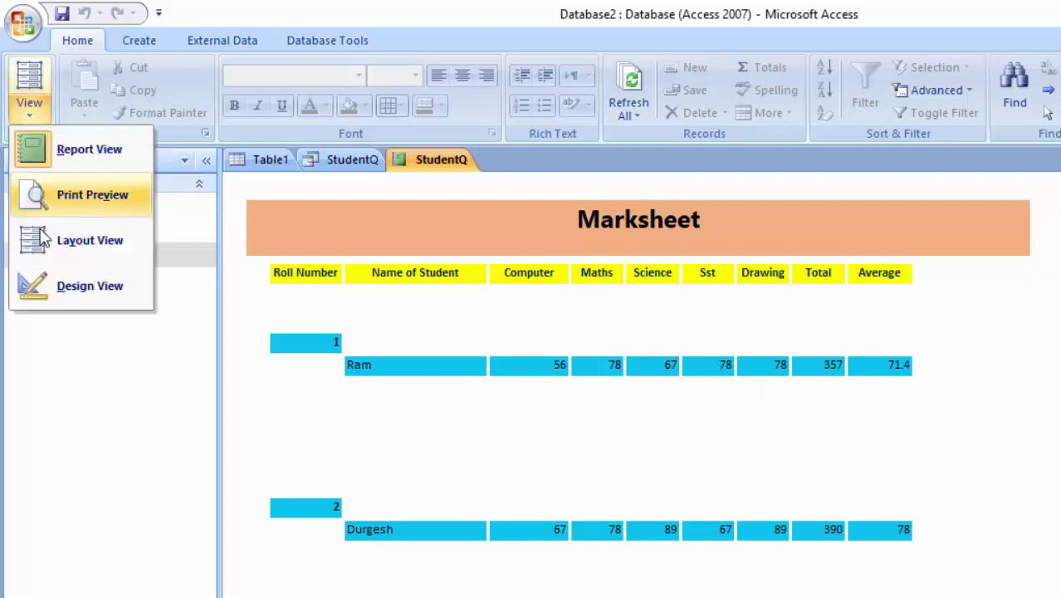
pyautogui.click(37, 284)
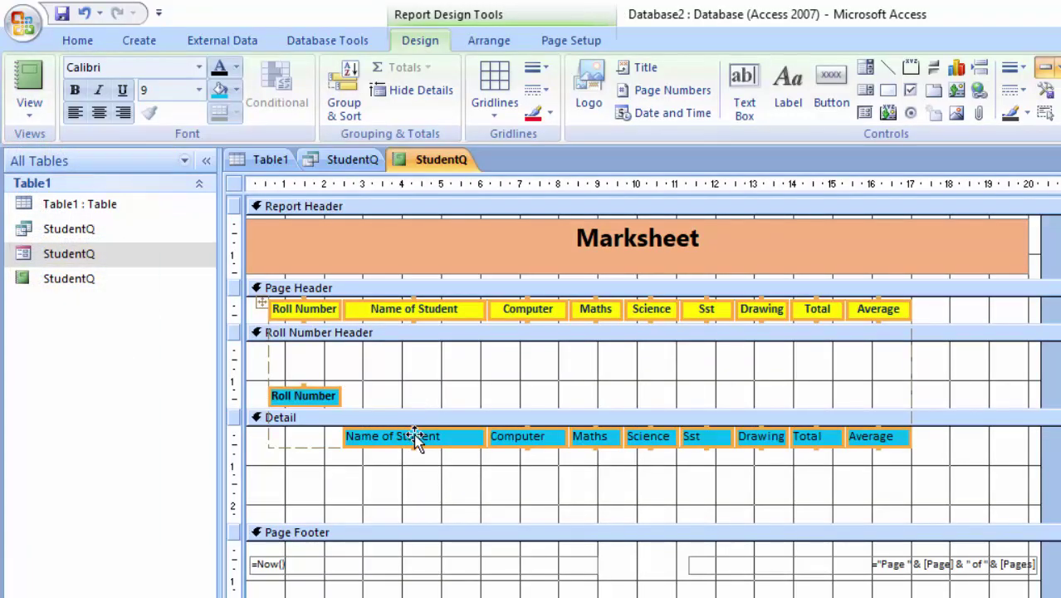
pyautogui.moveTo(414, 437); pyautogui.dragTo(420, 434)
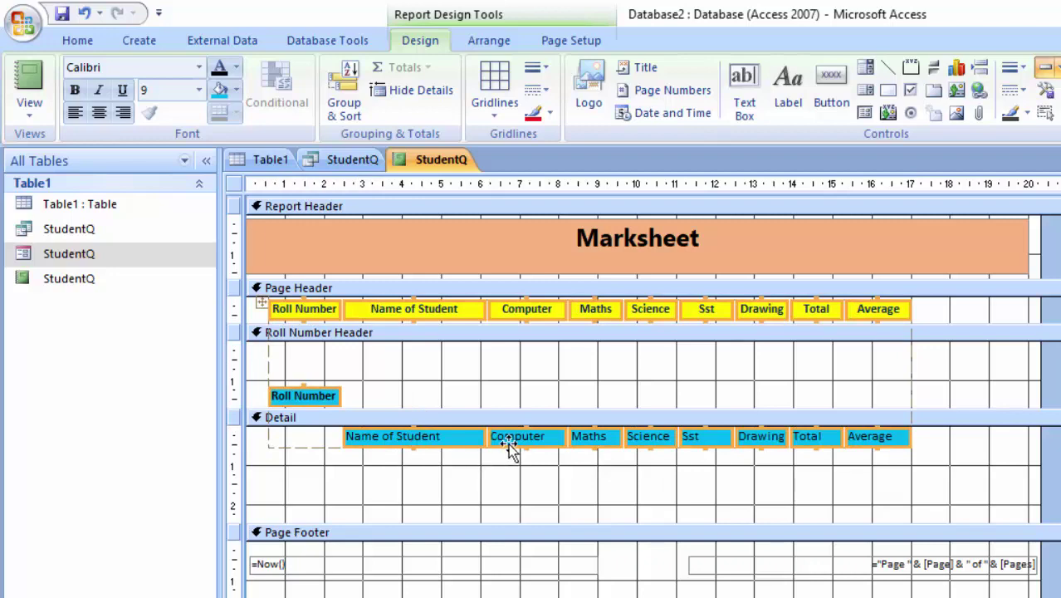
pyautogui.moveTo(509, 444); pyautogui.dragTo(526, 478)
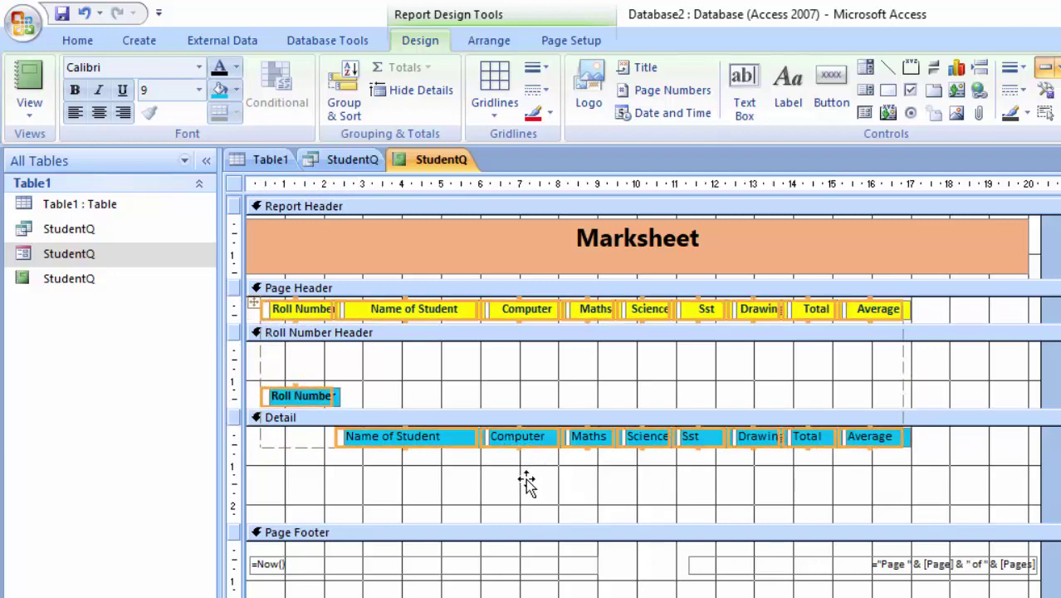